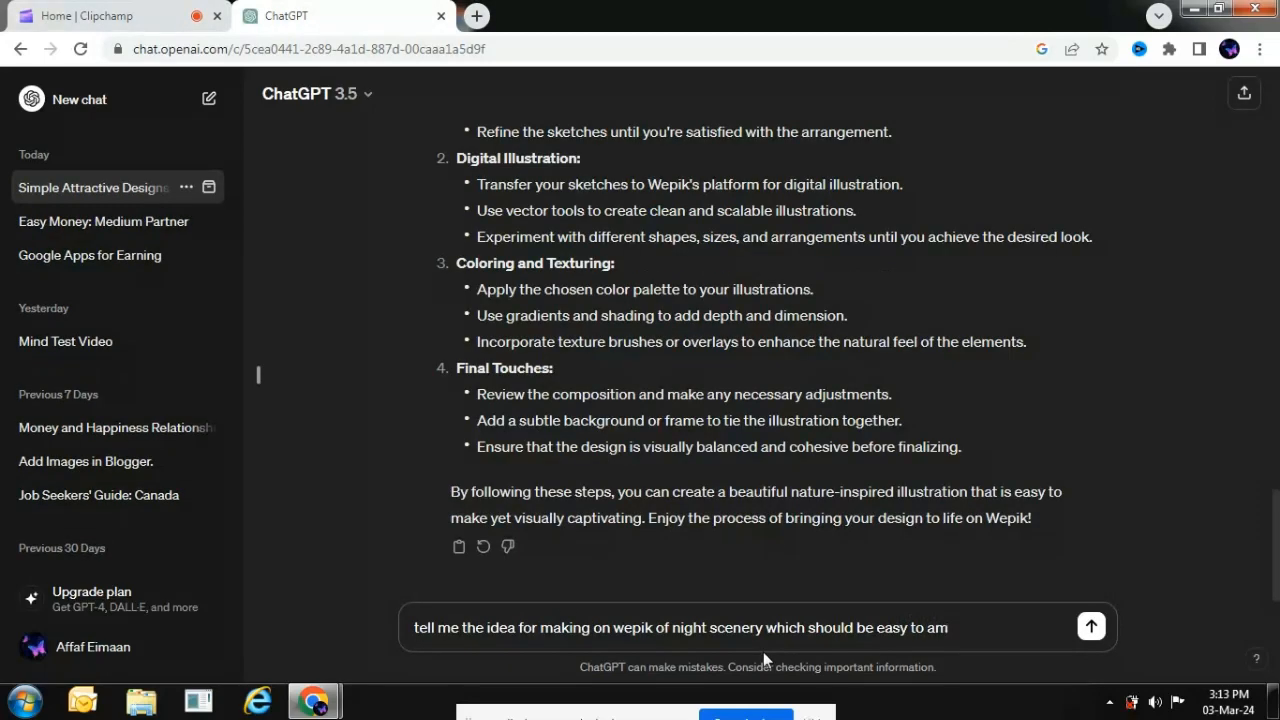
# - Send ChatGPT the prompt "tell me the idea for making on wepik of night scenery which should be easy to make"
pyautogui.press('BackSpace')
pyautogui.press('BackSpace')
pyautogui.write('make')
pyautogui.press('Return')
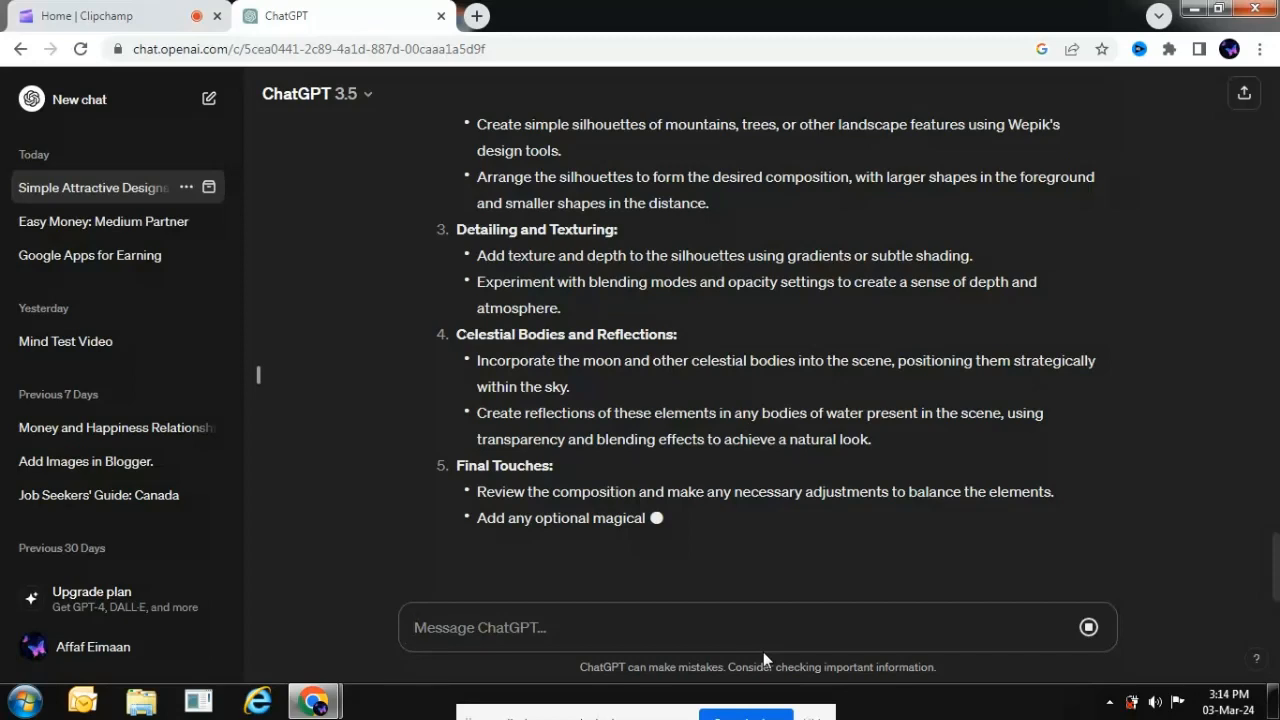
pyautogui.click(1090, 628)
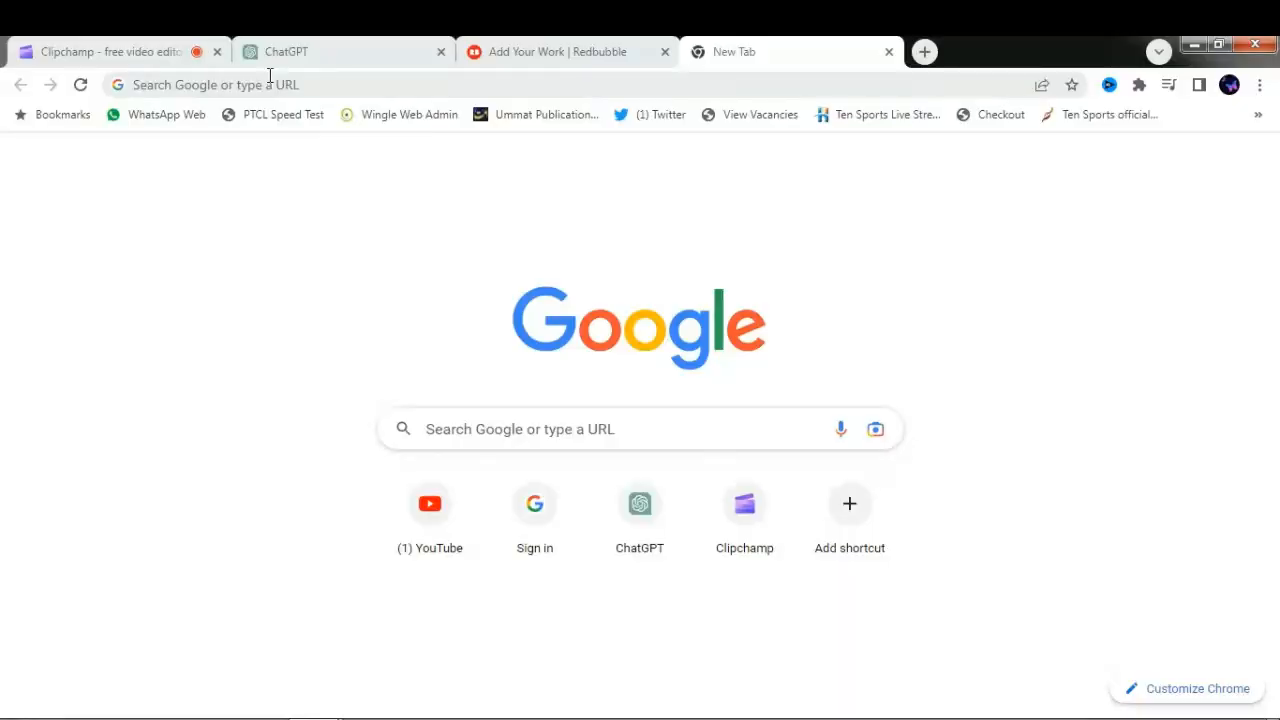
# - Search the web for "wepik" and open the Wepik website from the results
pyautogui.click(269, 77)
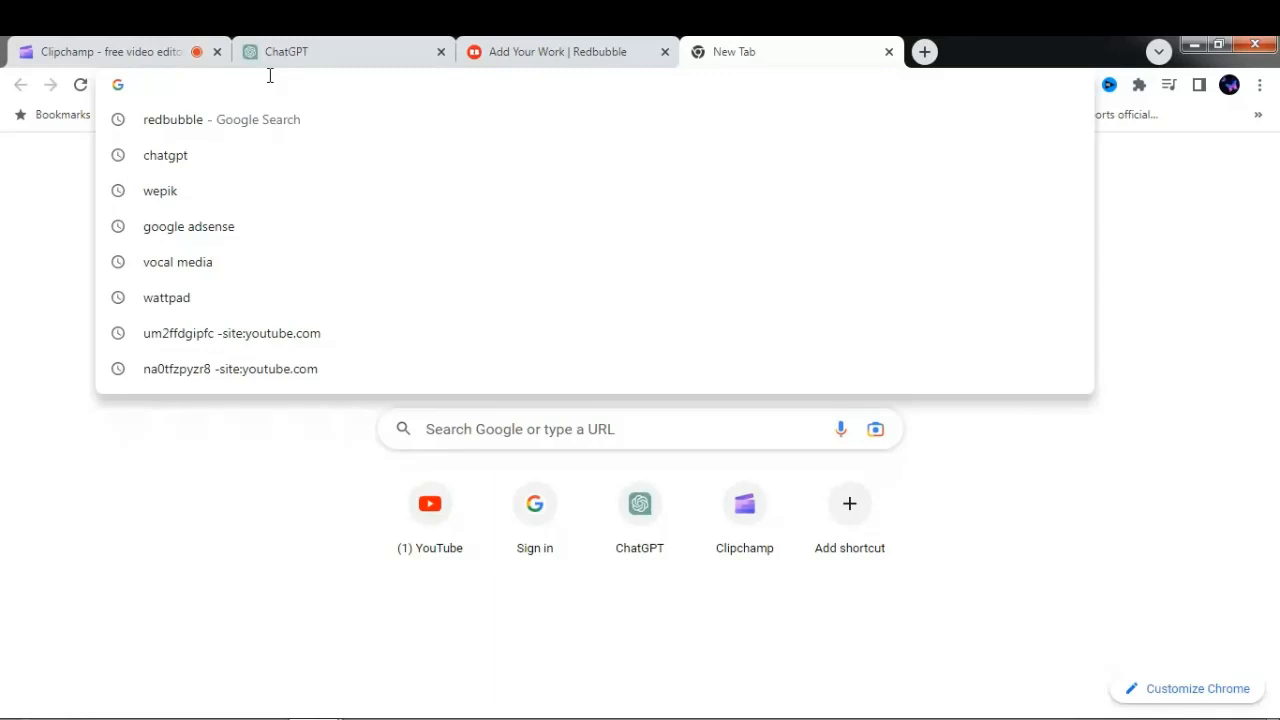
pyautogui.write('wepik')
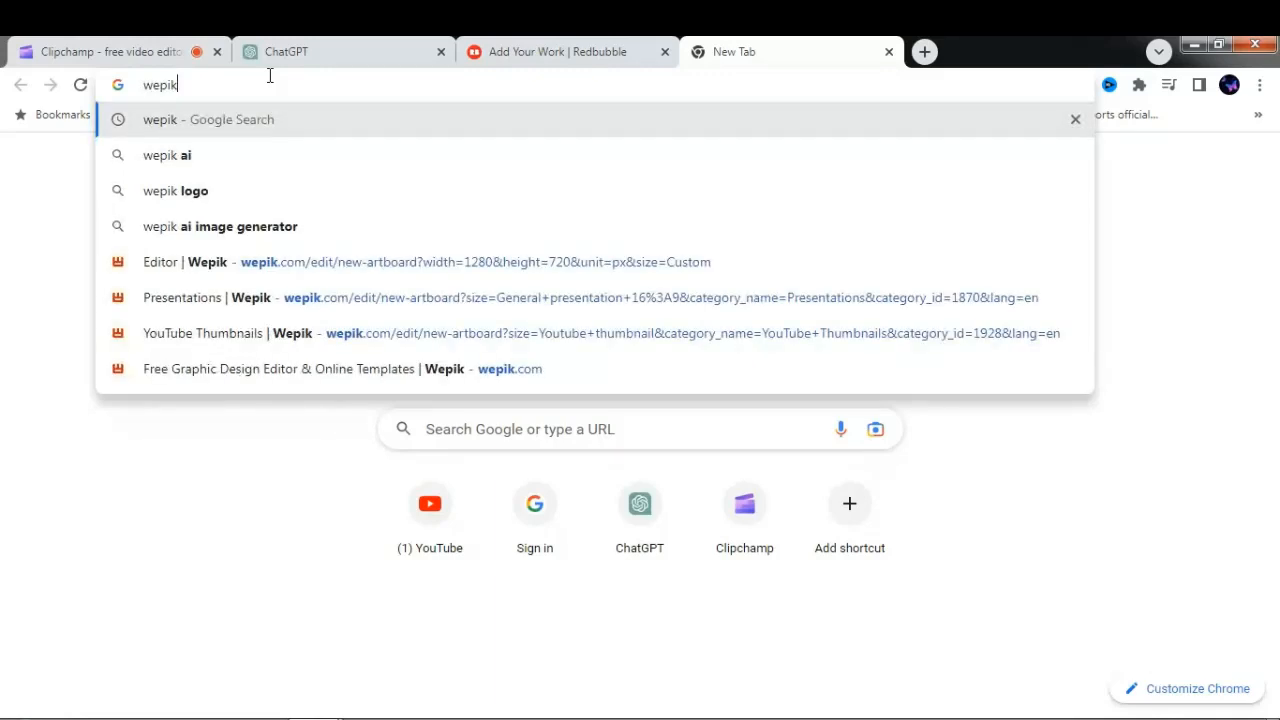
pyautogui.press('Return')
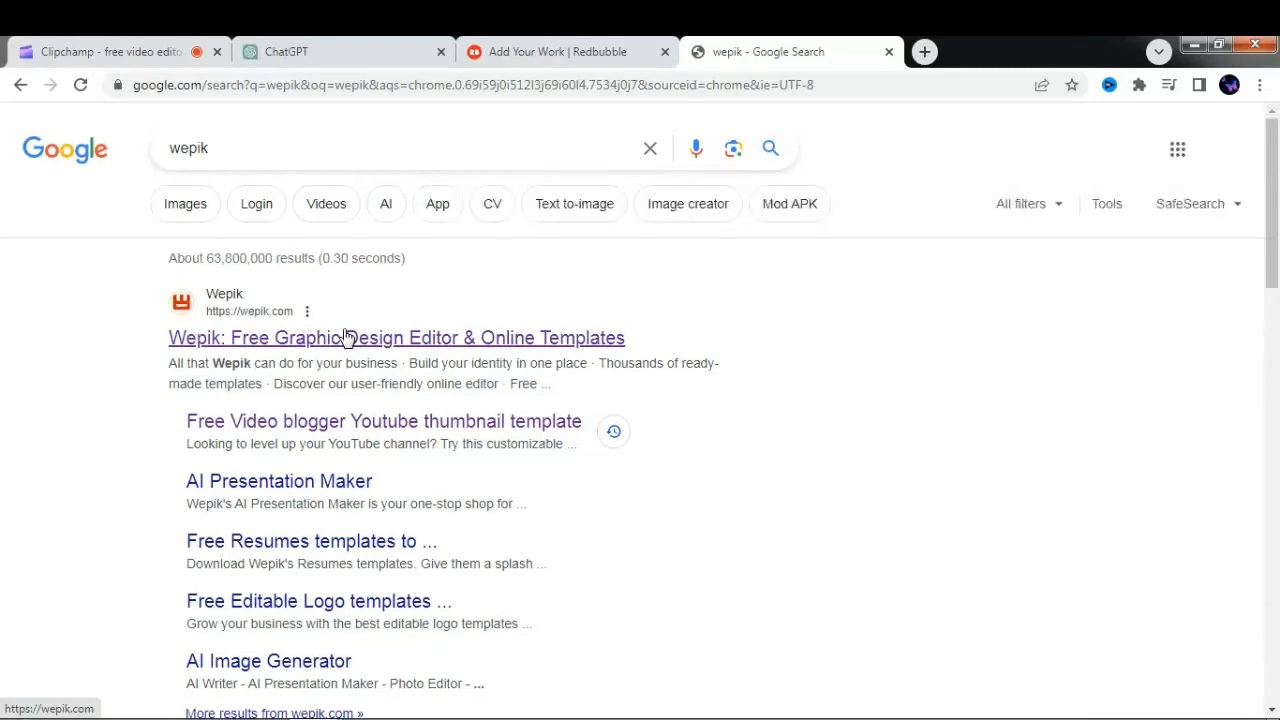
pyautogui.click(345, 337)
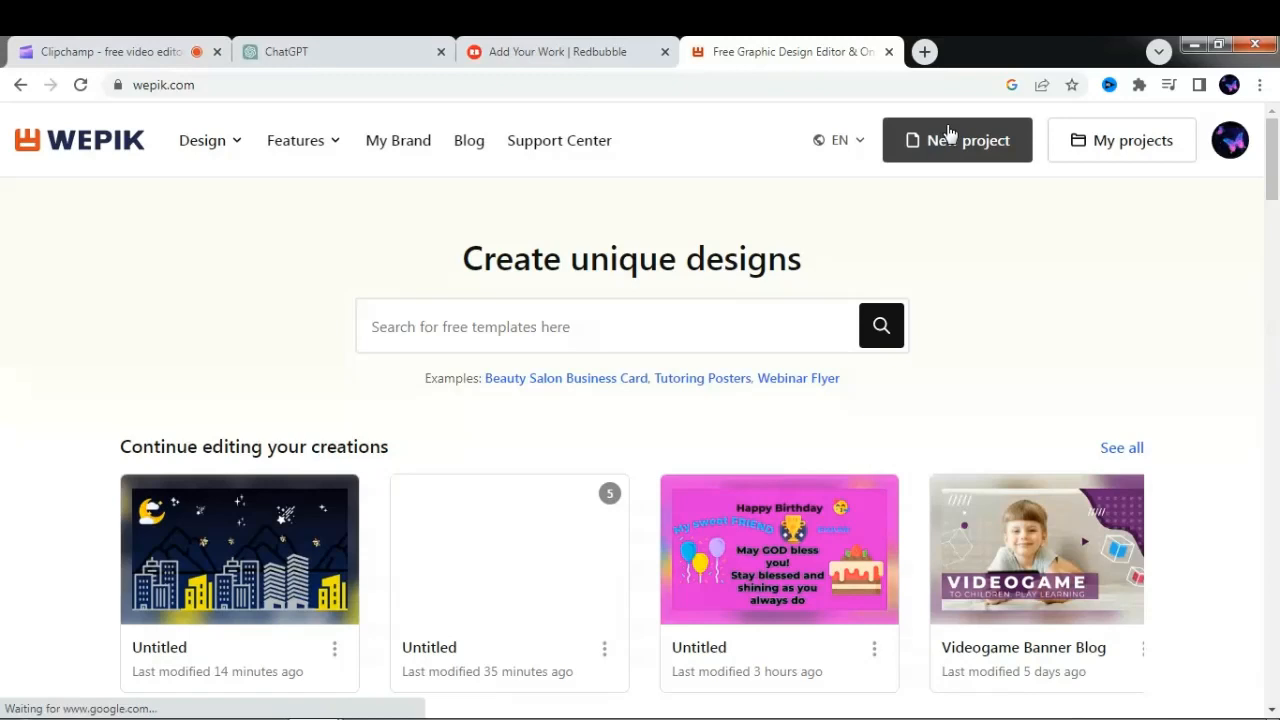
# - Create a new Wepik project with a custom size of 1280 x 720 px
pyautogui.click(950, 138)
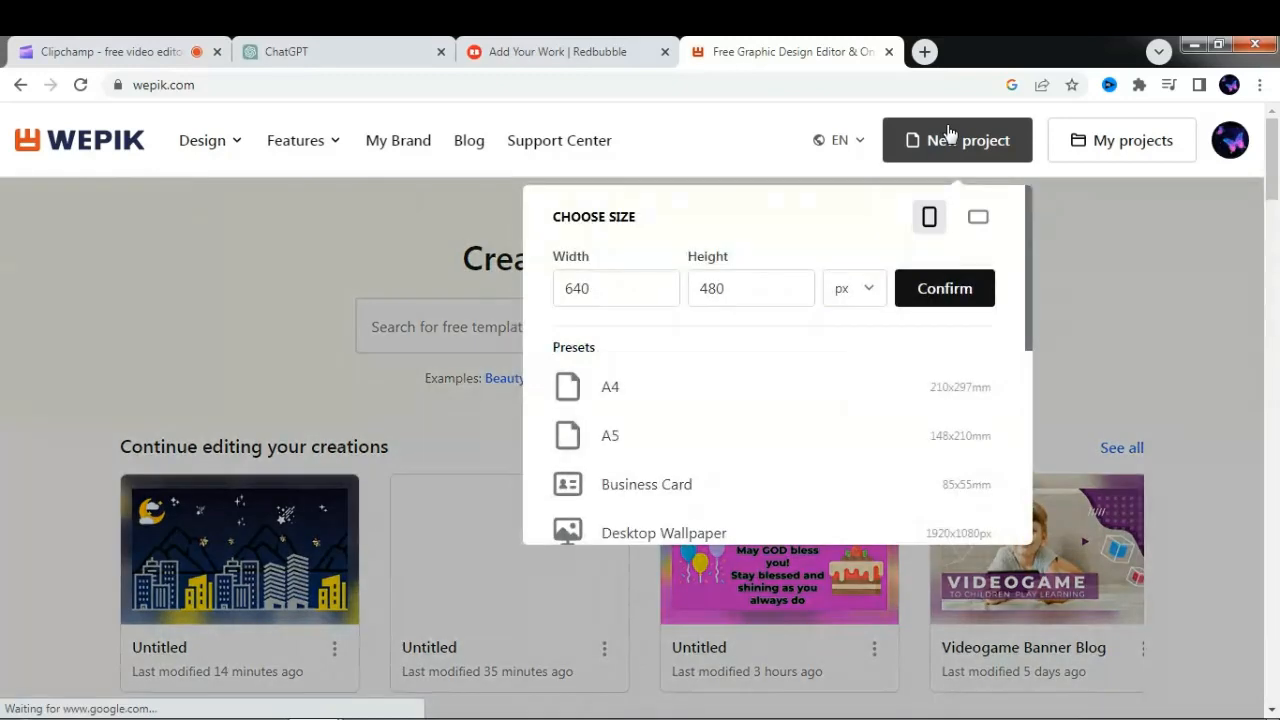
pyautogui.click(627, 287)
pyautogui.press('BackSpace')
pyautogui.press('BackSpace')
pyautogui.press('BackSpace')
pyautogui.write('1280')
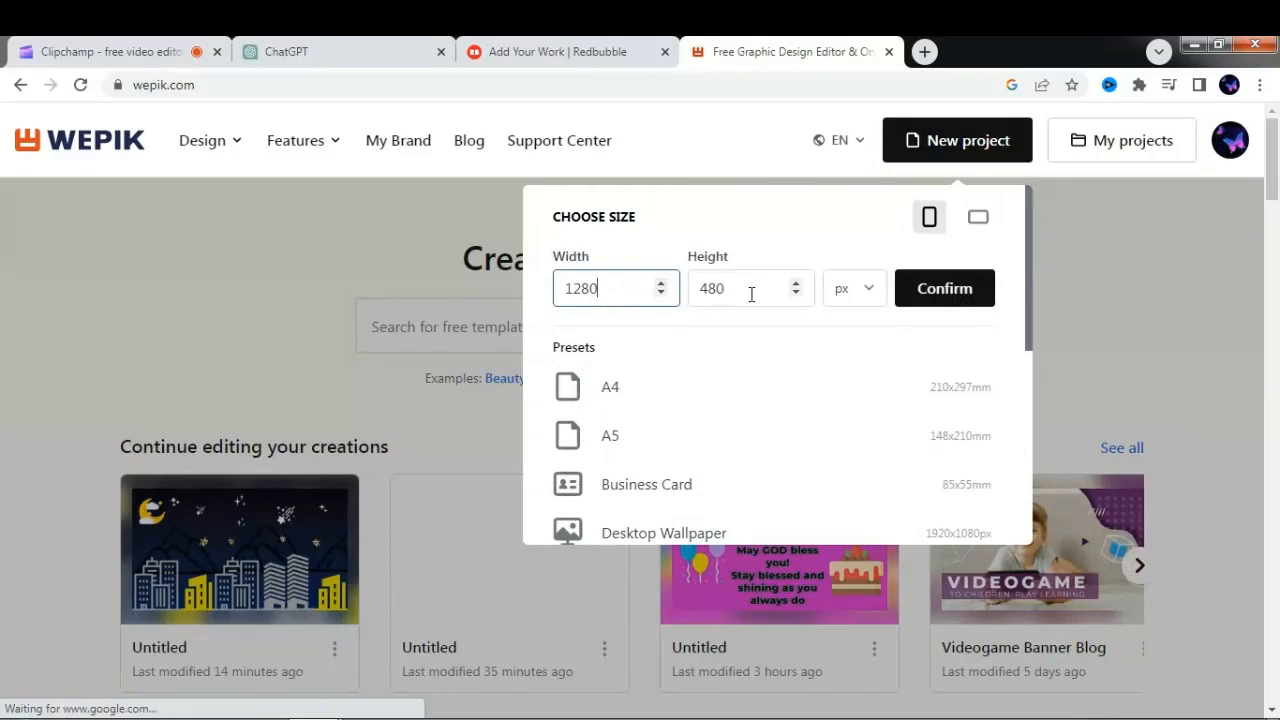
pyautogui.click(752, 294)
pyautogui.press('BackSpace')
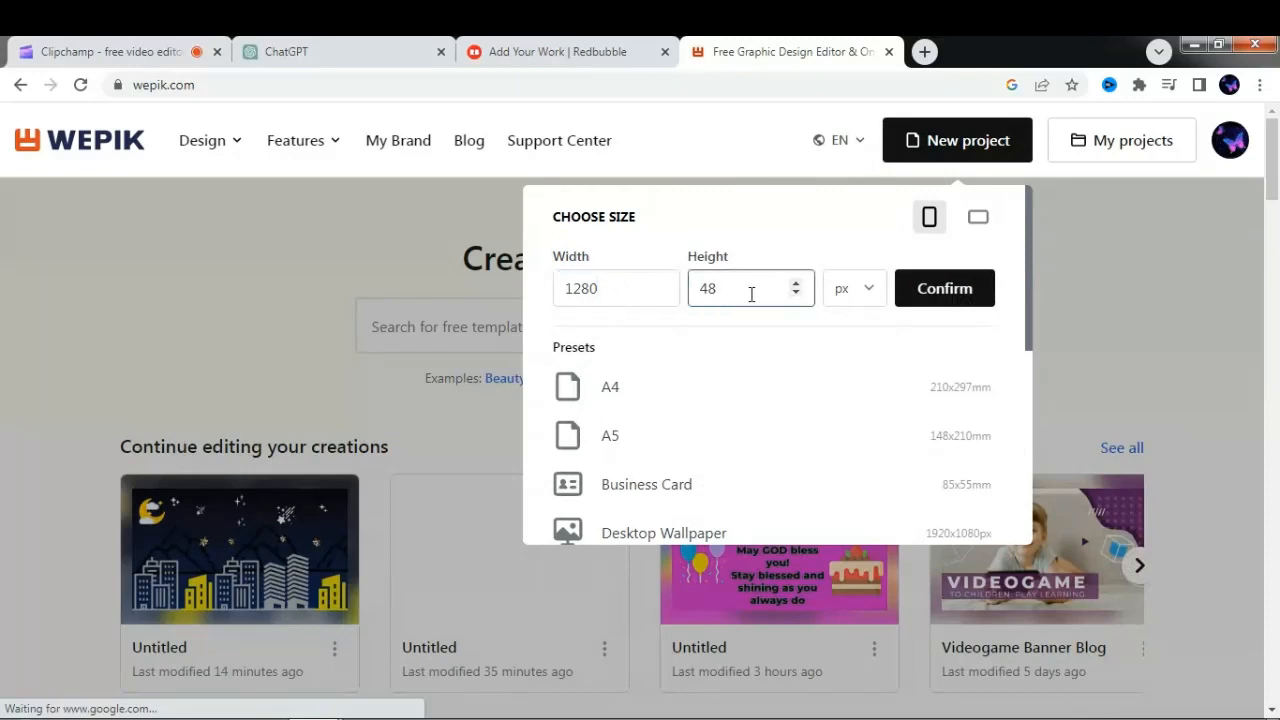
pyautogui.press('BackSpace')
pyautogui.press('BackSpace')
pyautogui.write('720')
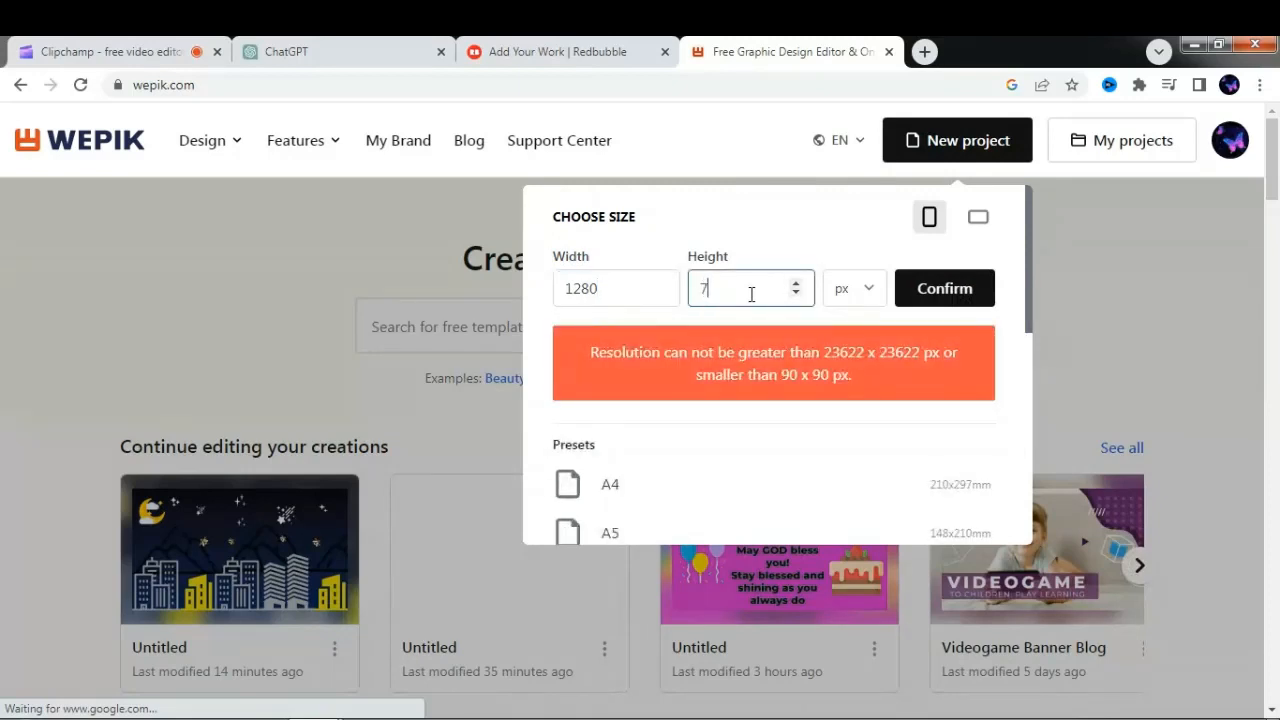
pyautogui.click(918, 290)
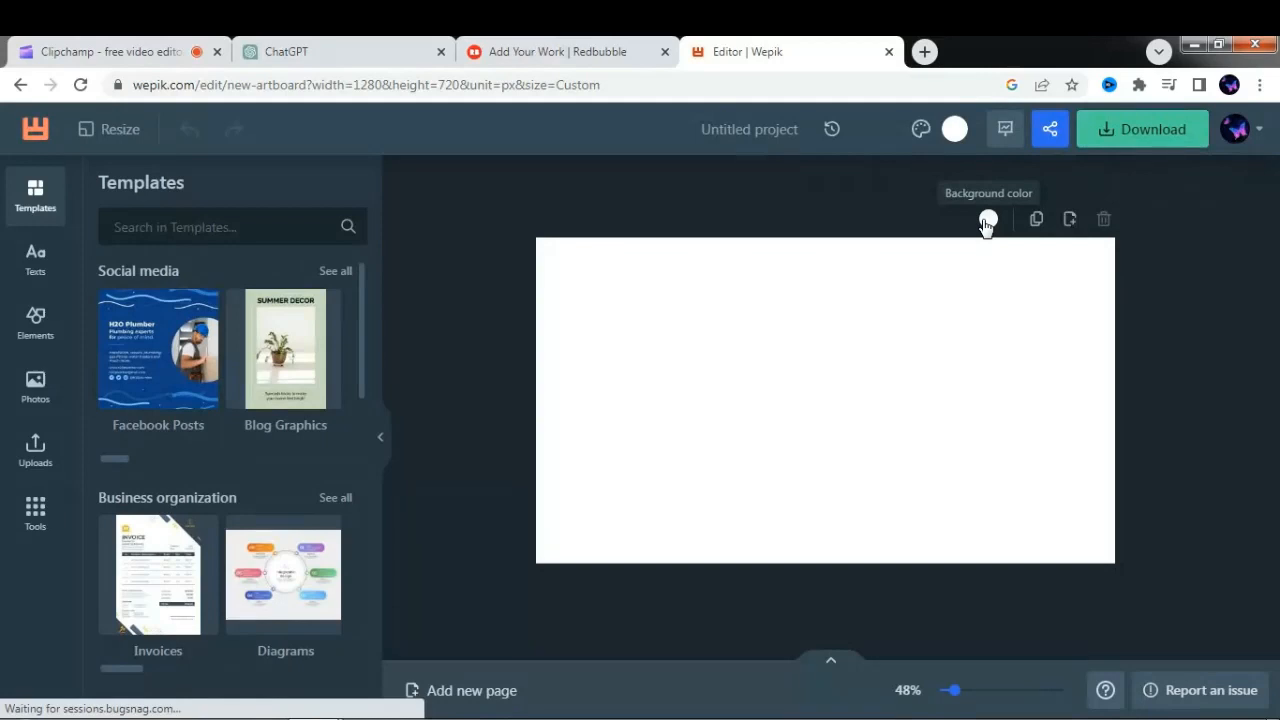
# - Change the page background to a linear gradient and set its first color to dark navy 000447
pyautogui.click(987, 220)
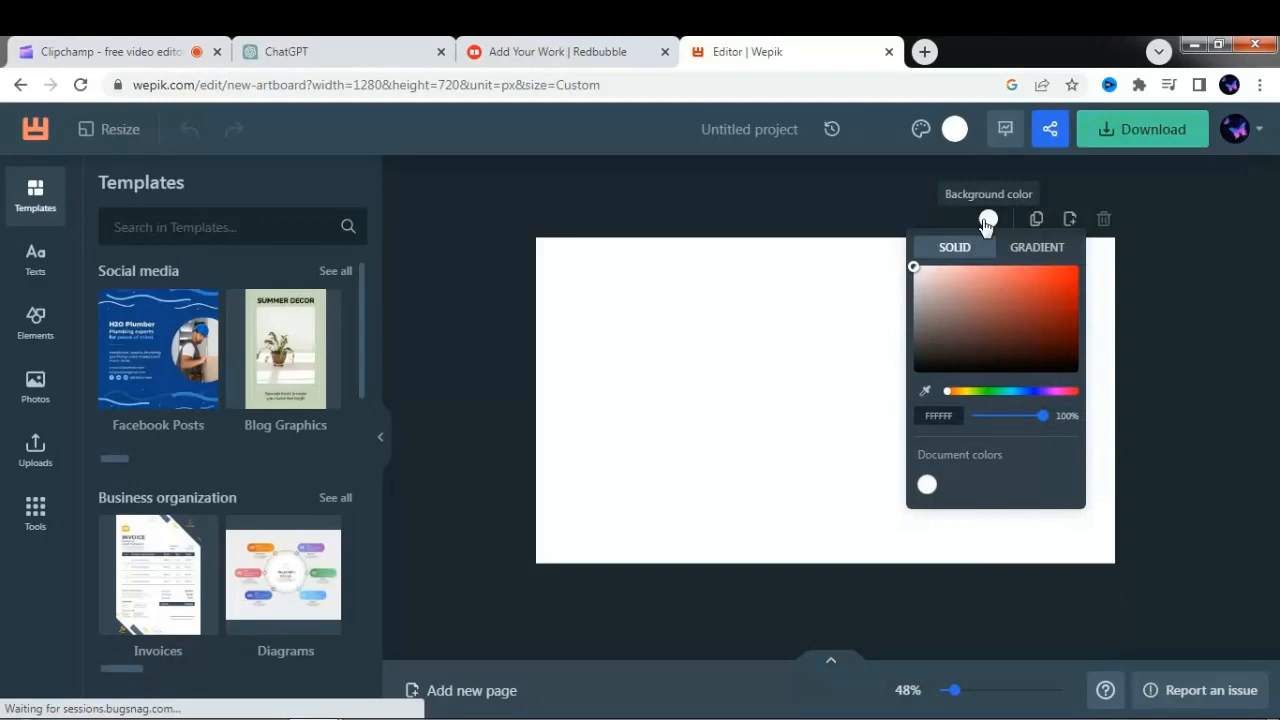
pyautogui.click(1035, 250)
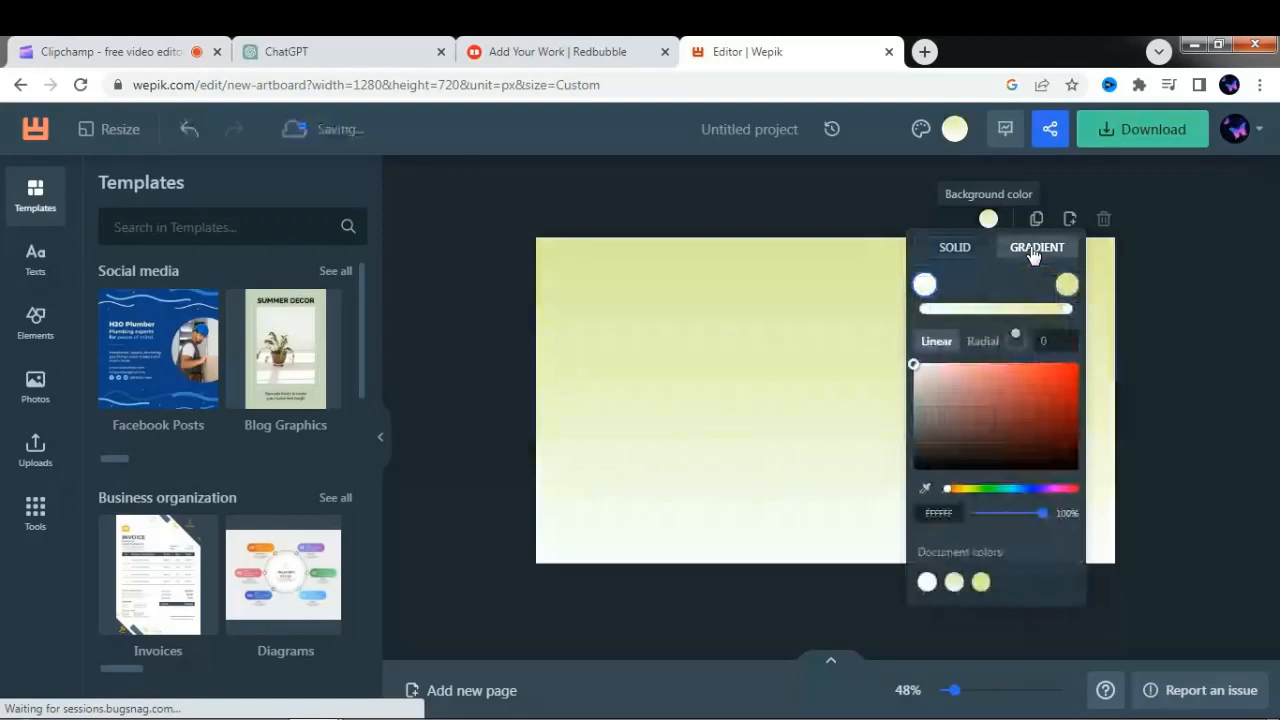
pyautogui.click(989, 410)
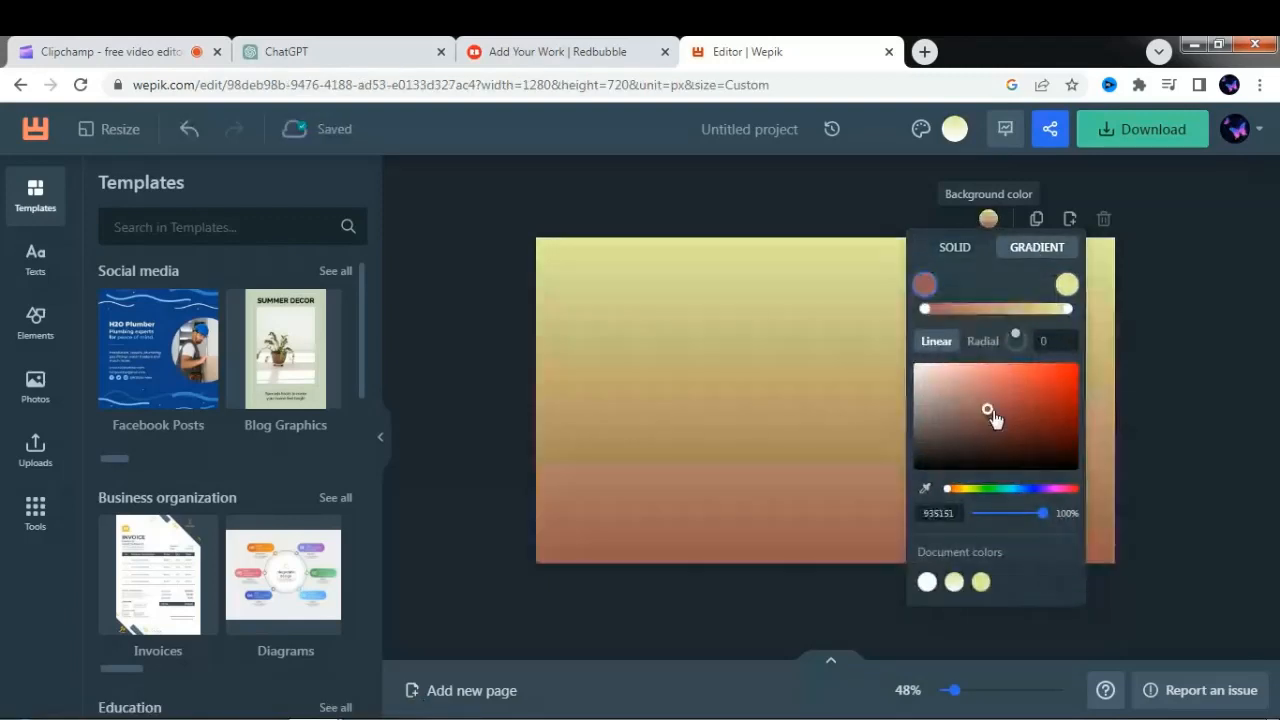
pyautogui.click(1039, 429)
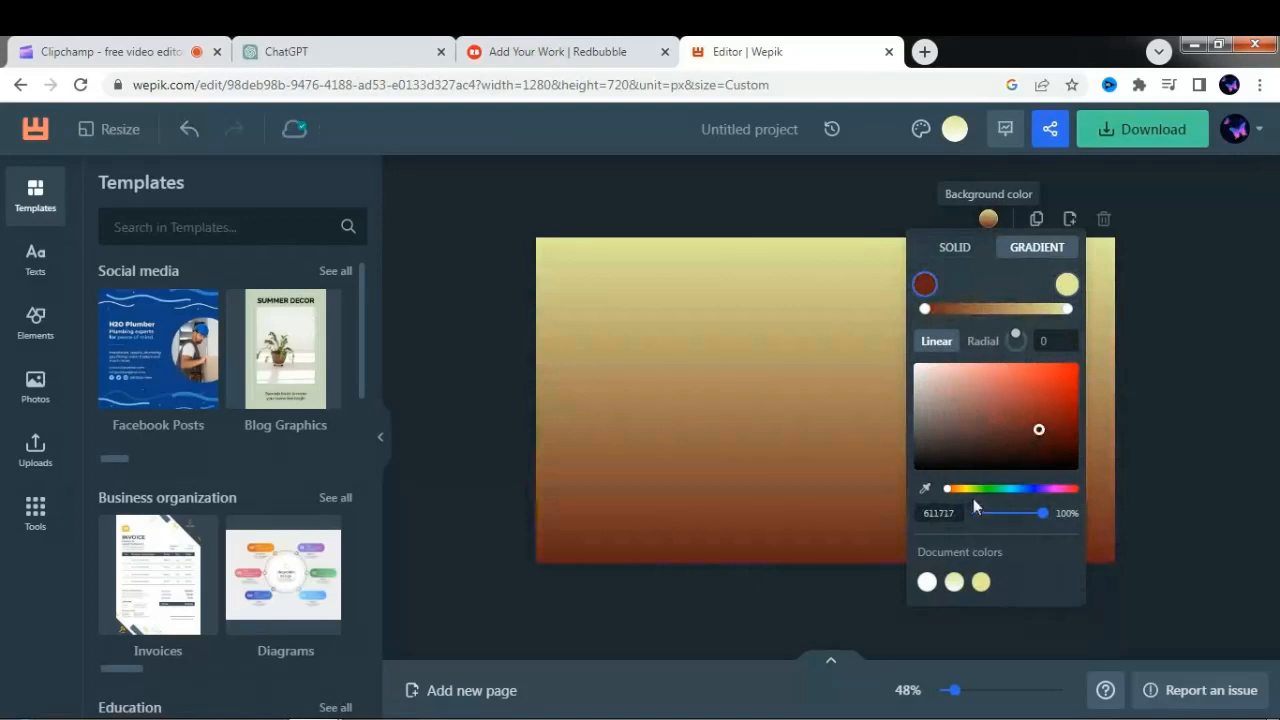
pyautogui.moveTo(948, 490); pyautogui.dragTo(1033, 492)
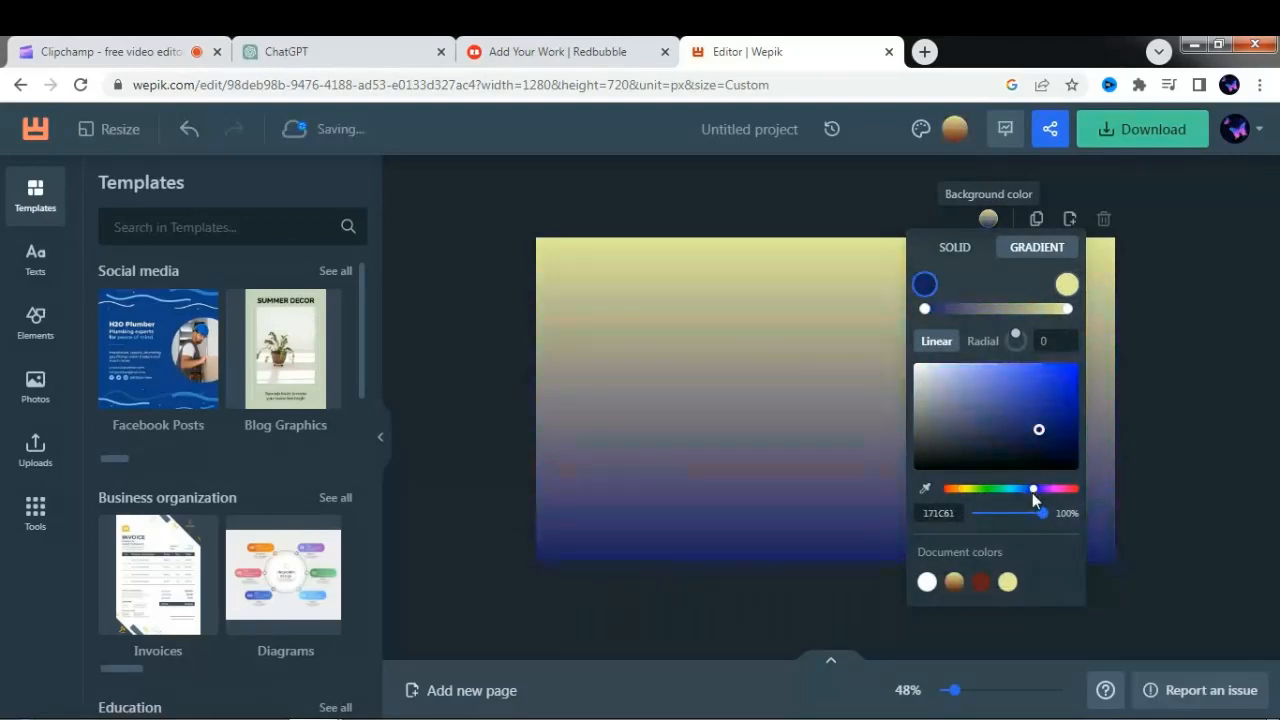
pyautogui.click(1044, 434)
pyautogui.moveTo(1046, 437); pyautogui.dragTo(1081, 443)
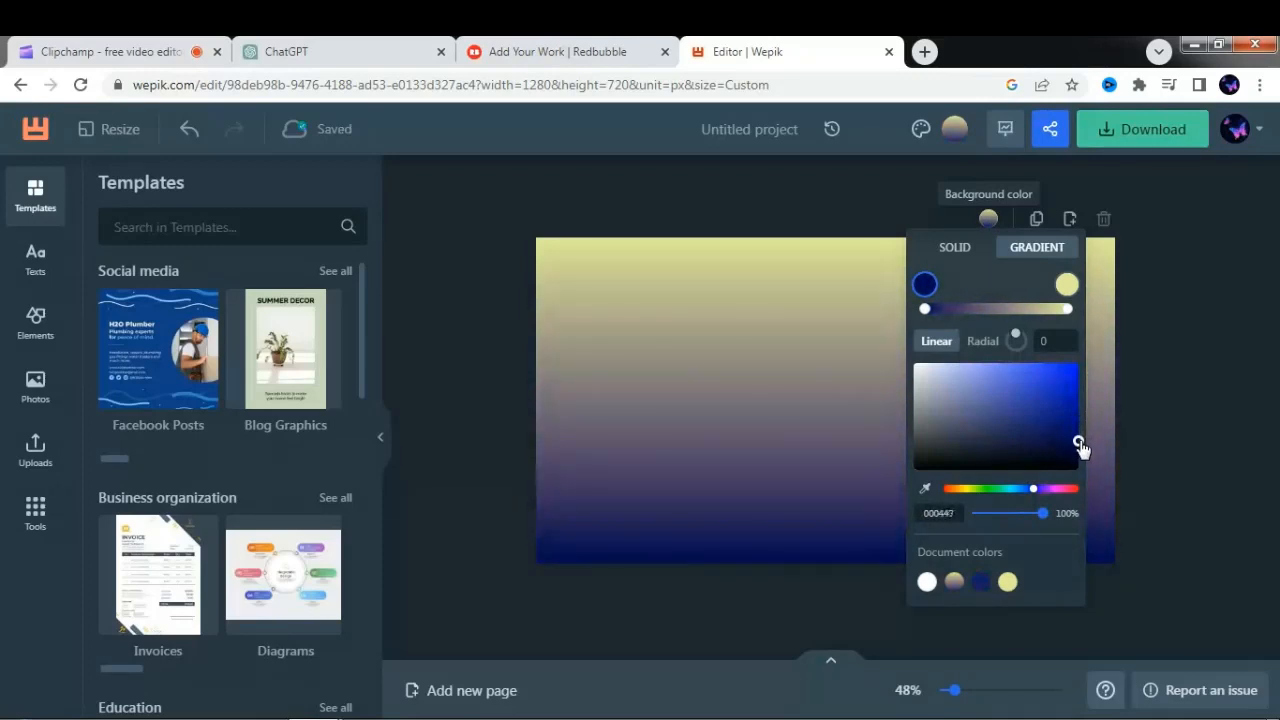
# - Set the background gradient's second color to near-black blue 020011
pyautogui.click(1068, 288)
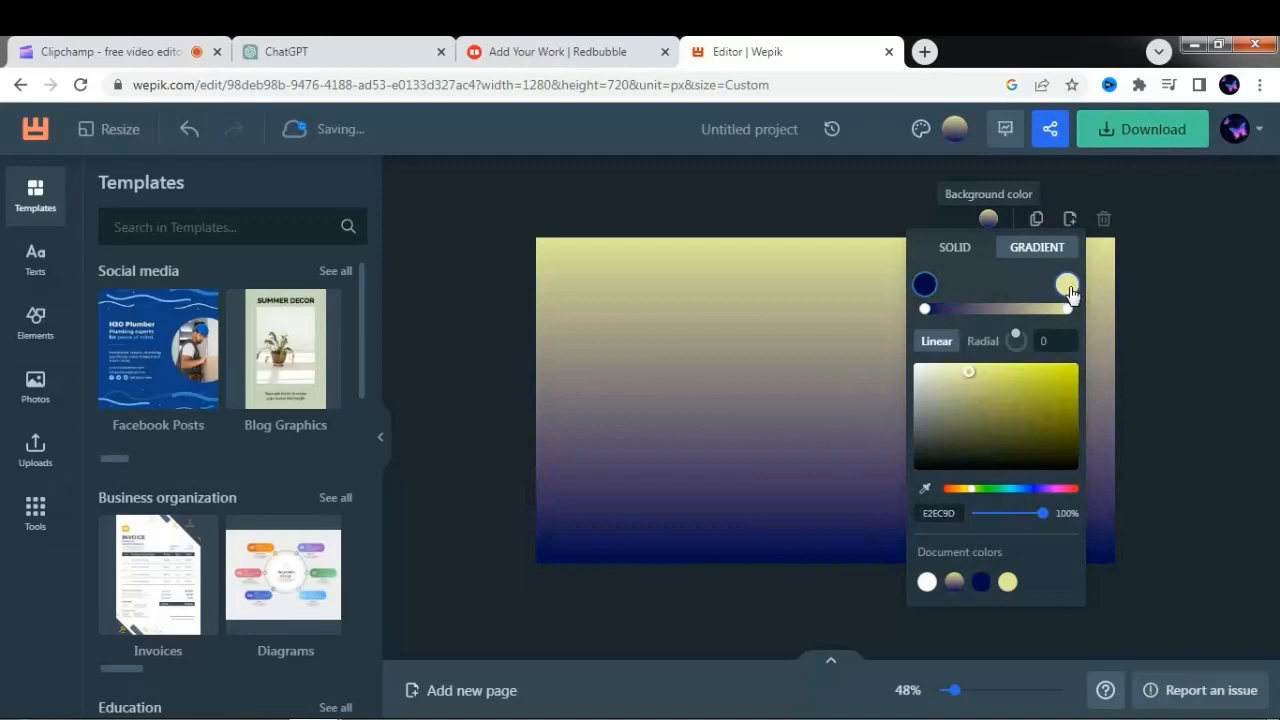
pyautogui.click(976, 490)
pyautogui.moveTo(979, 490); pyautogui.dragTo(1036, 489)
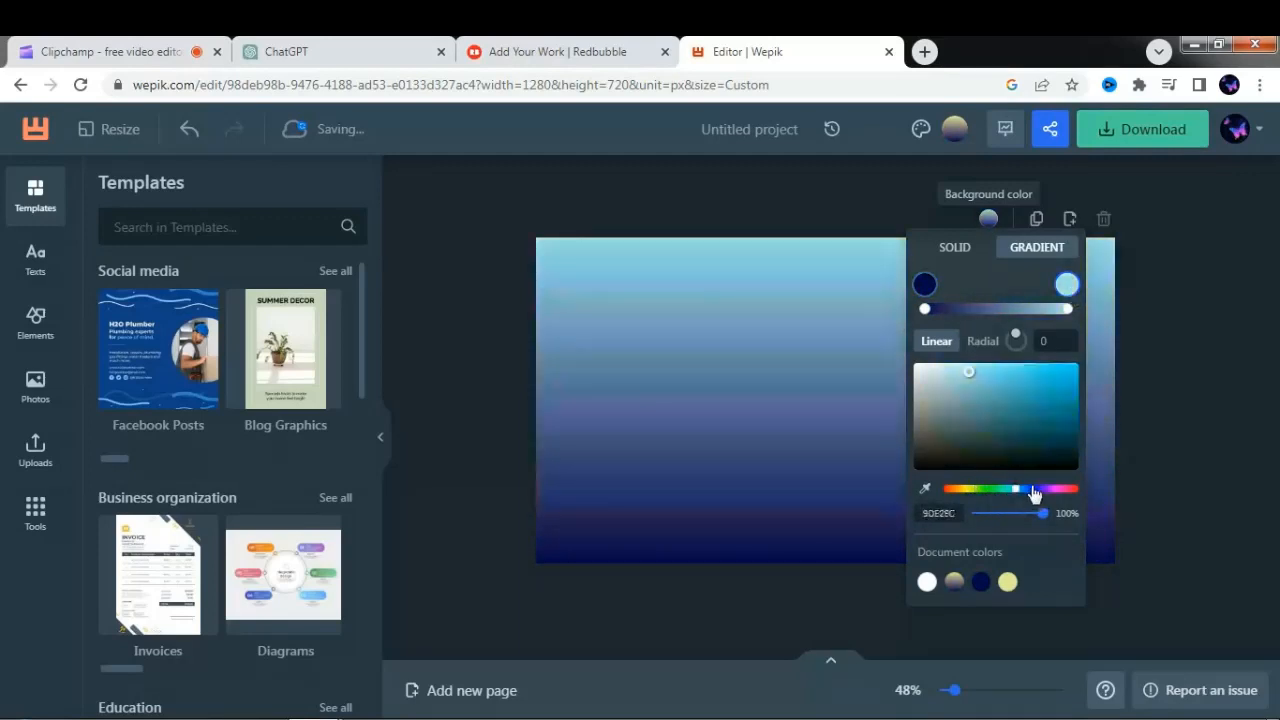
pyautogui.moveTo(969, 372); pyautogui.dragTo(1079, 465)
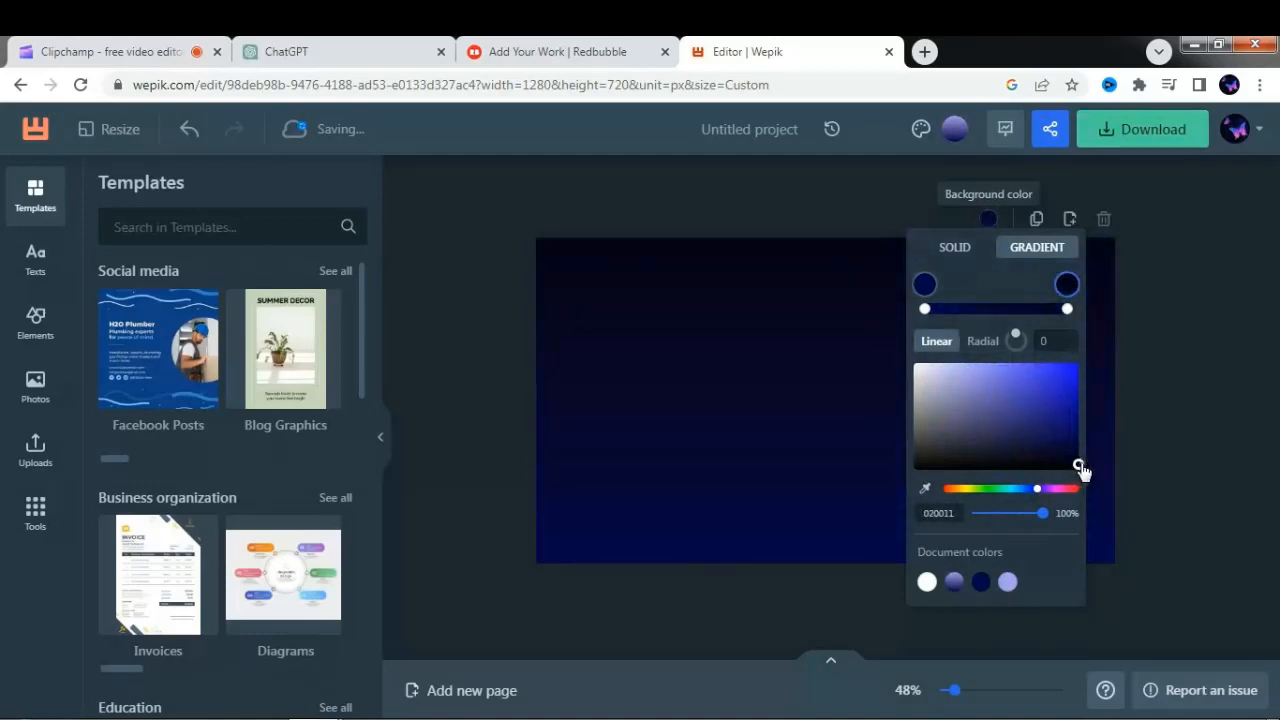
pyautogui.click(809, 355)
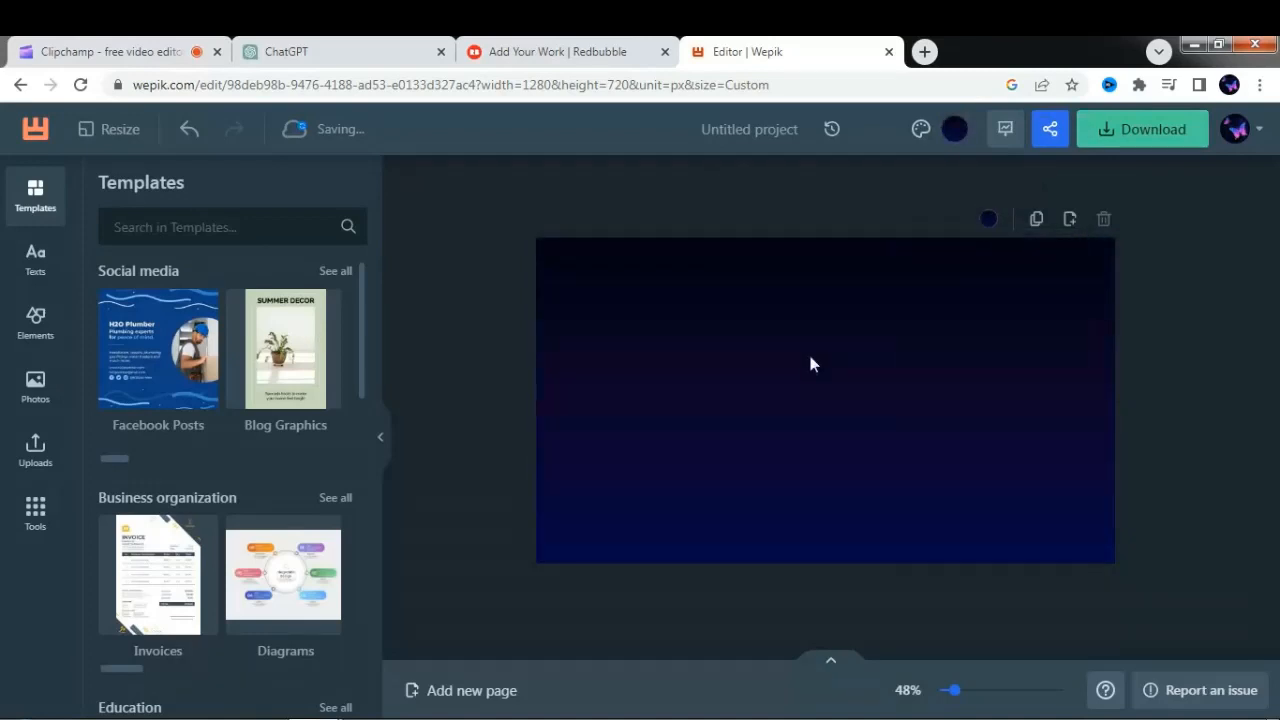
# - Search the elements for "buildings" and add the solid building silhouette with the slanted roof to the canvas
pyautogui.click(38, 345)
pyautogui.click(196, 217)
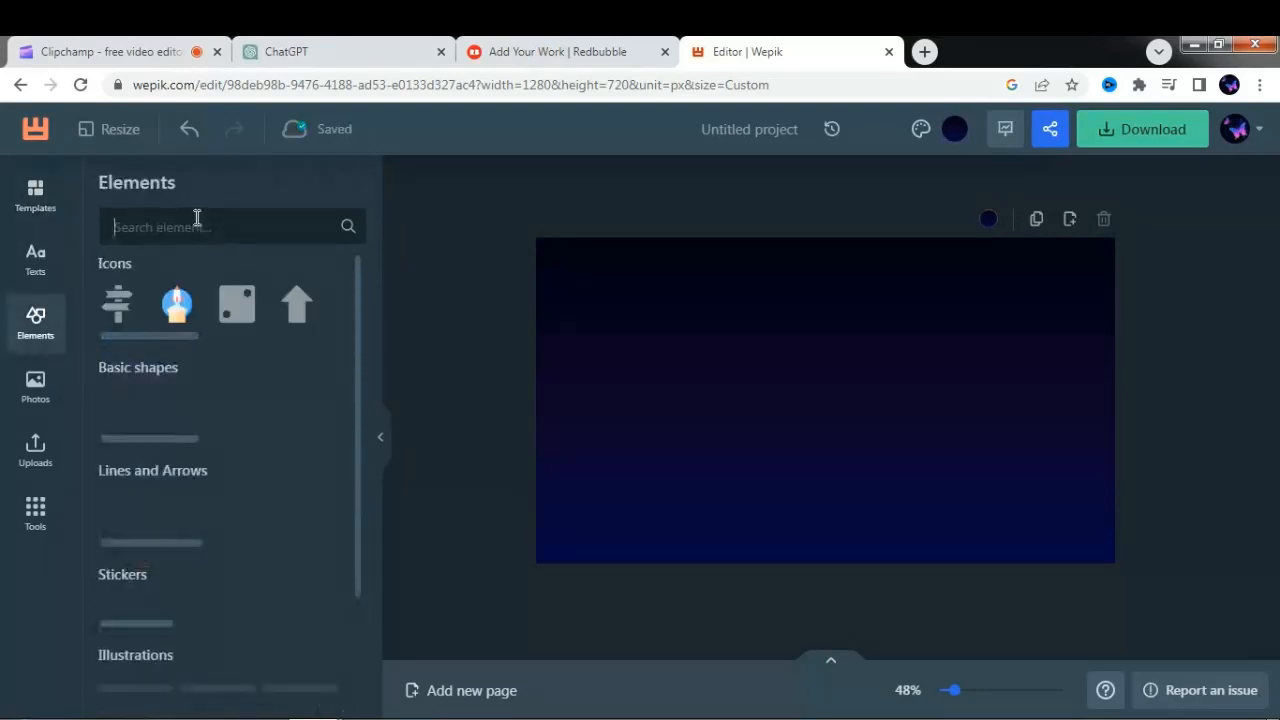
pyautogui.write('bu')
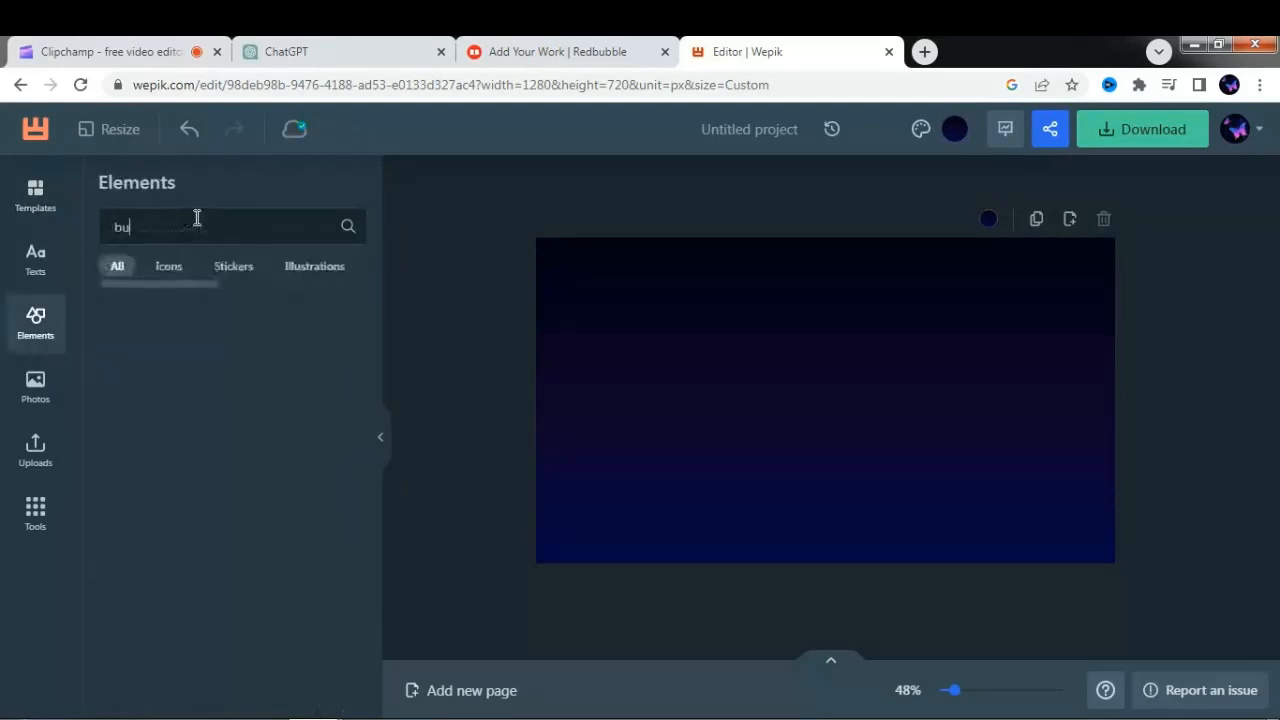
pyautogui.write('ilding')
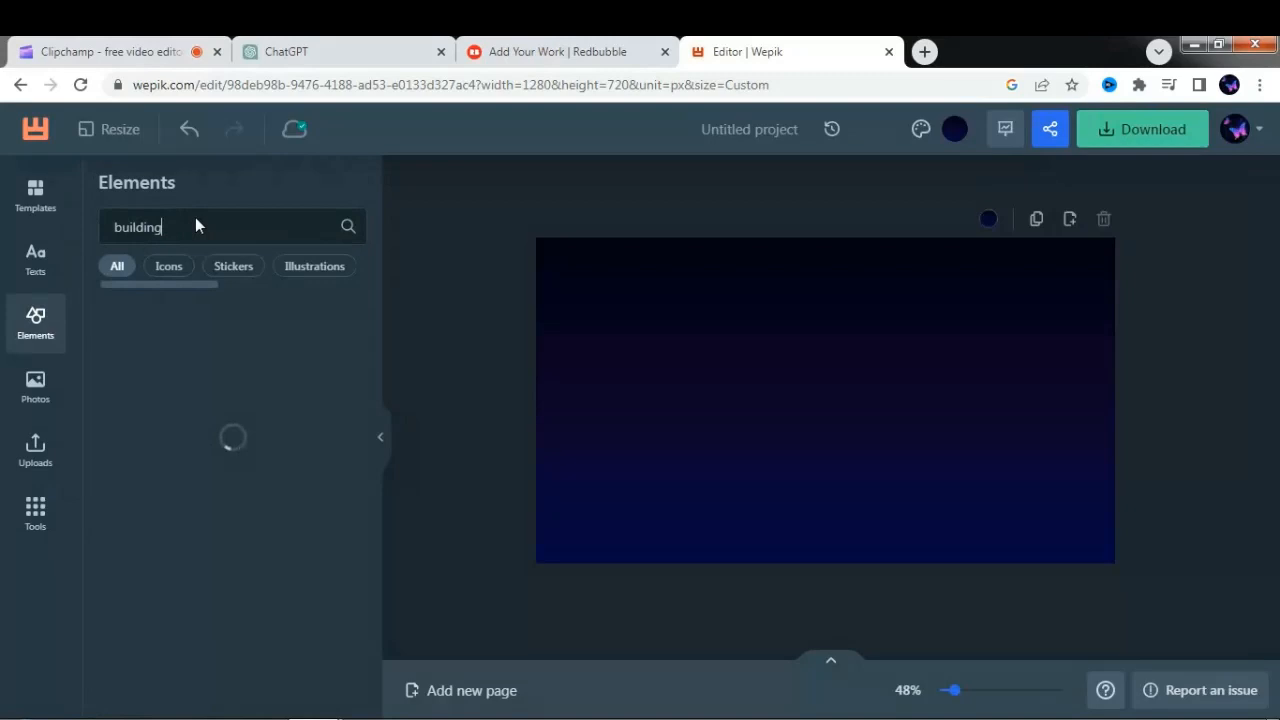
pyautogui.write('s')
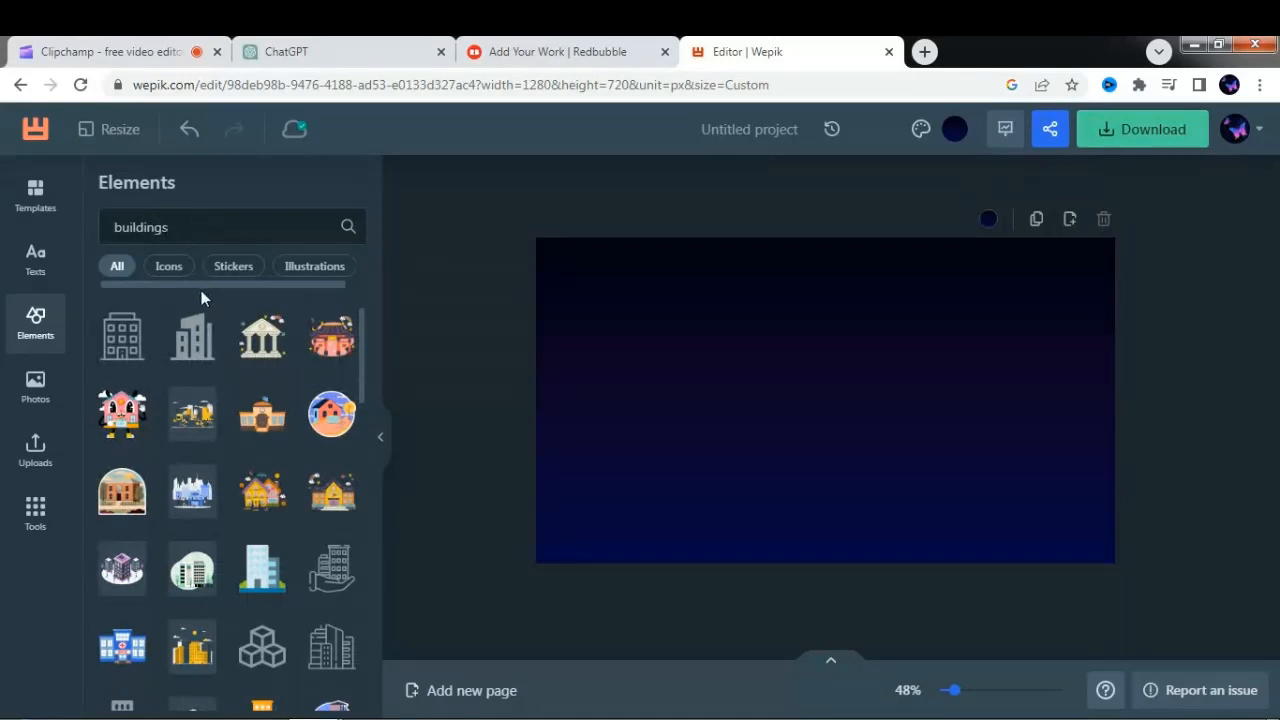
pyautogui.click(197, 341)
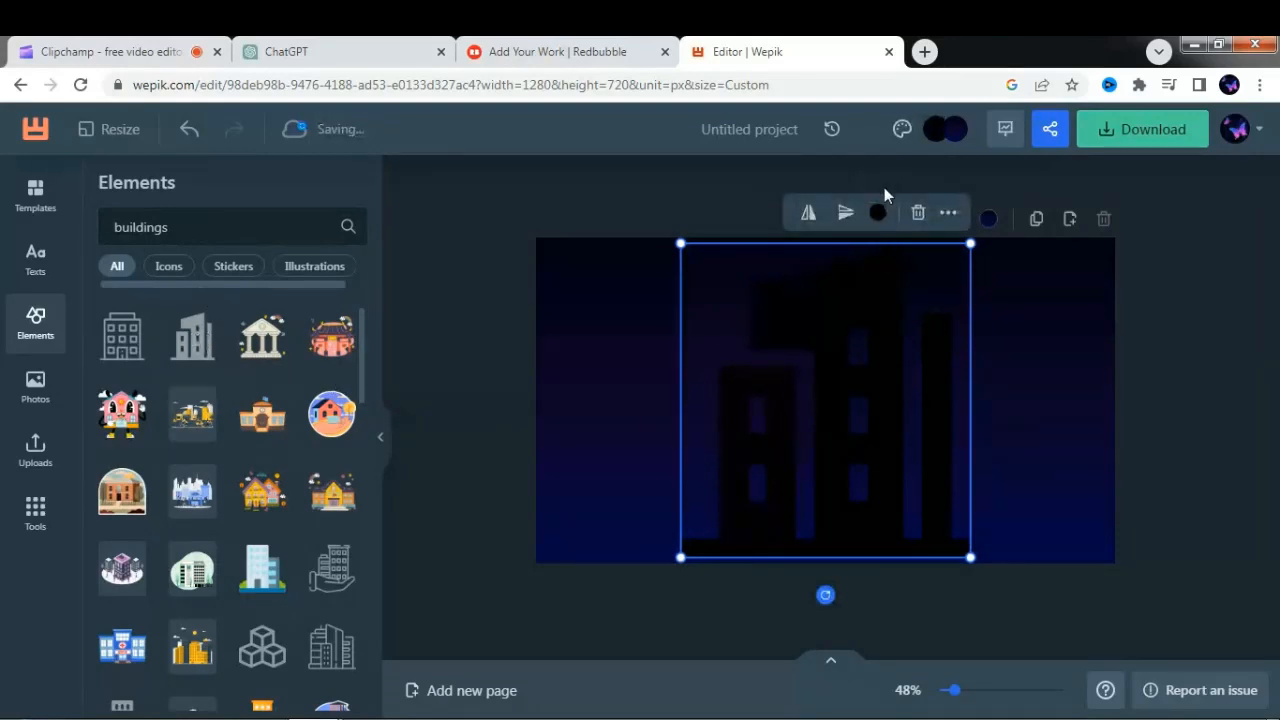
# - Recolor the building silhouette with a solid bright yellow
pyautogui.click(879, 214)
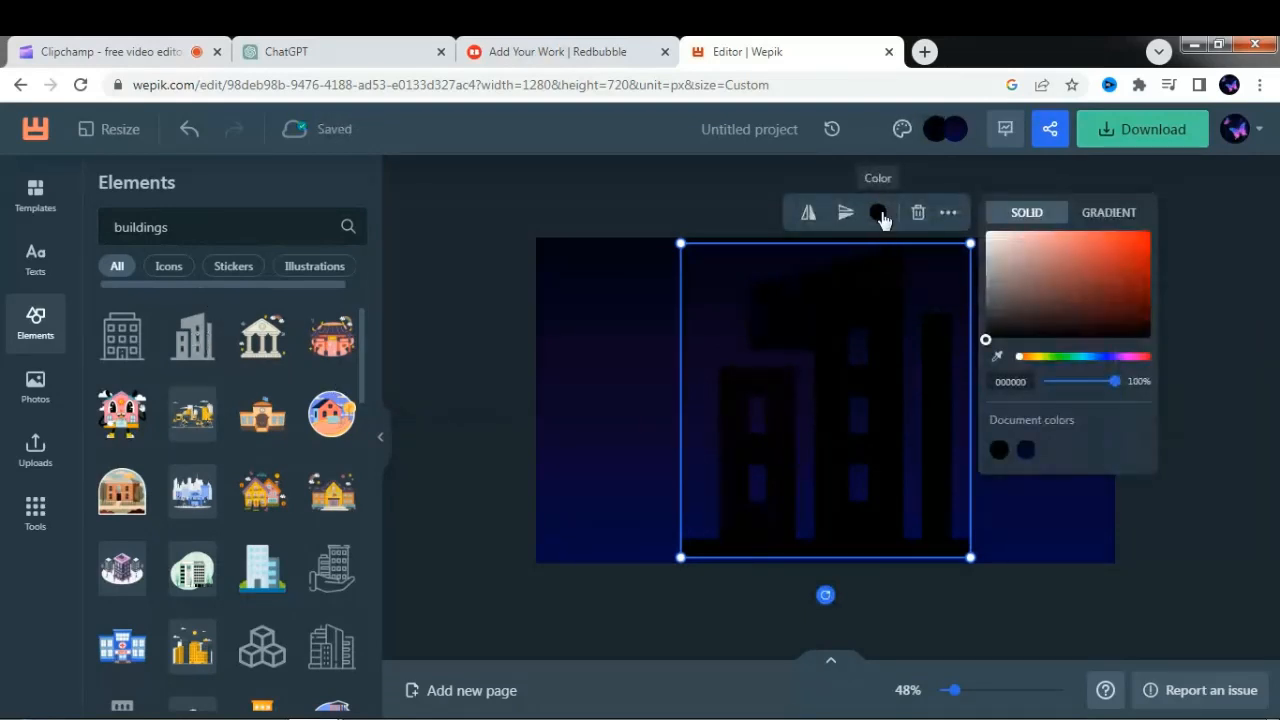
pyautogui.moveTo(1020, 360); pyautogui.dragTo(1132, 238)
pyautogui.moveTo(1049, 362); pyautogui.dragTo(1043, 362)
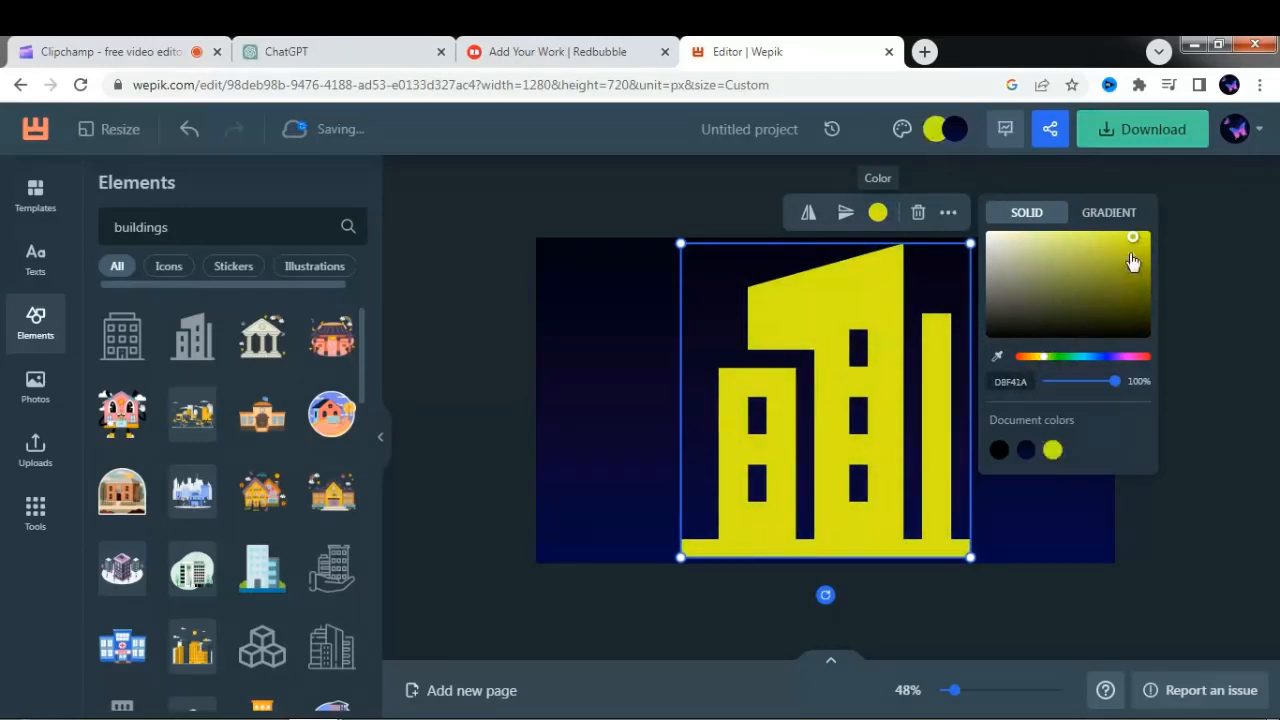
pyautogui.moveTo(1133, 240); pyautogui.dragTo(1151, 238)
pyautogui.click(658, 402)
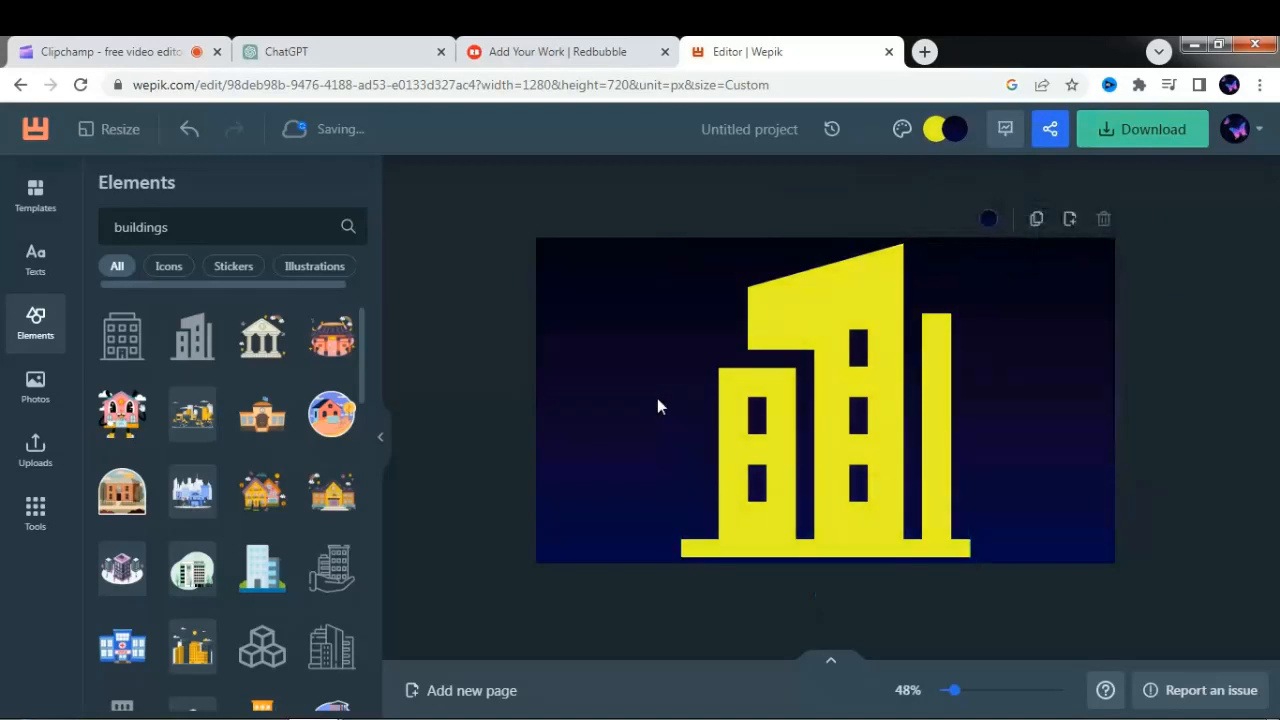
# - Shrink the yellow building to less than half its size and place it in the canvas's bottom-right corner
pyautogui.click(779, 412)
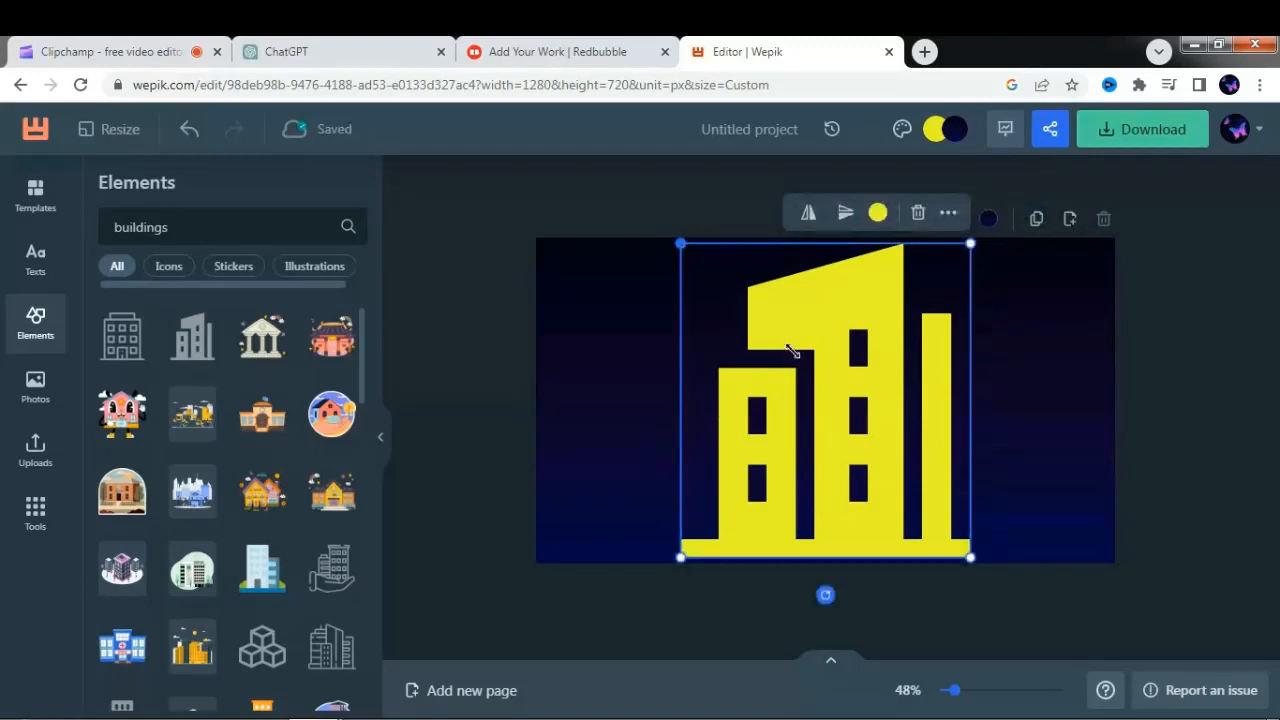
pyautogui.moveTo(681, 243); pyautogui.dragTo(821, 396)
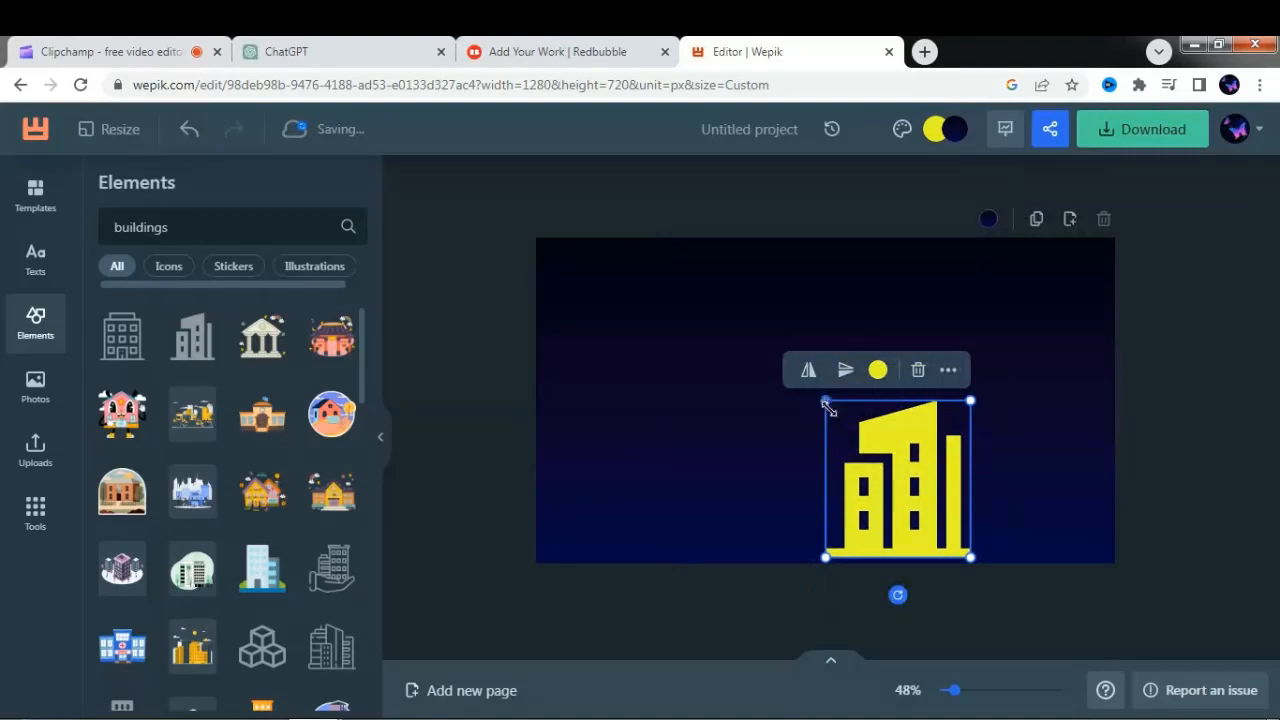
pyautogui.moveTo(826, 403); pyautogui.dragTo(849, 423)
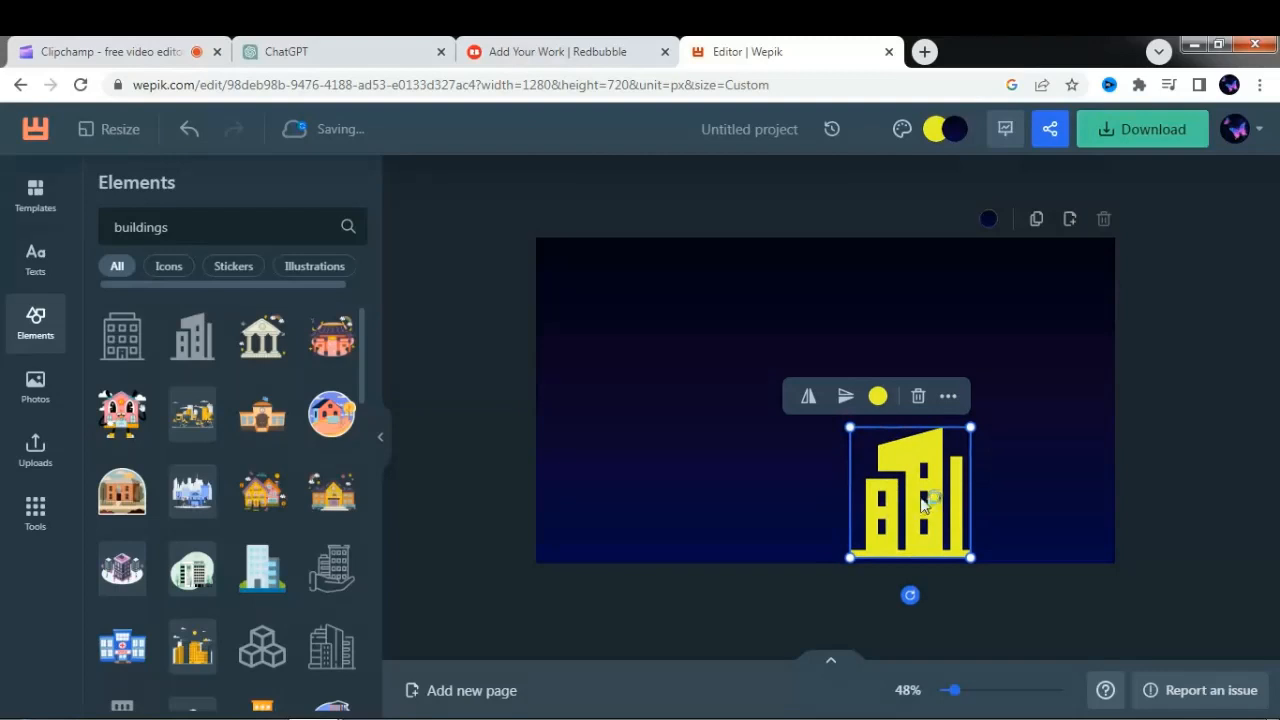
pyautogui.moveTo(923, 500); pyautogui.dragTo(1067, 503)
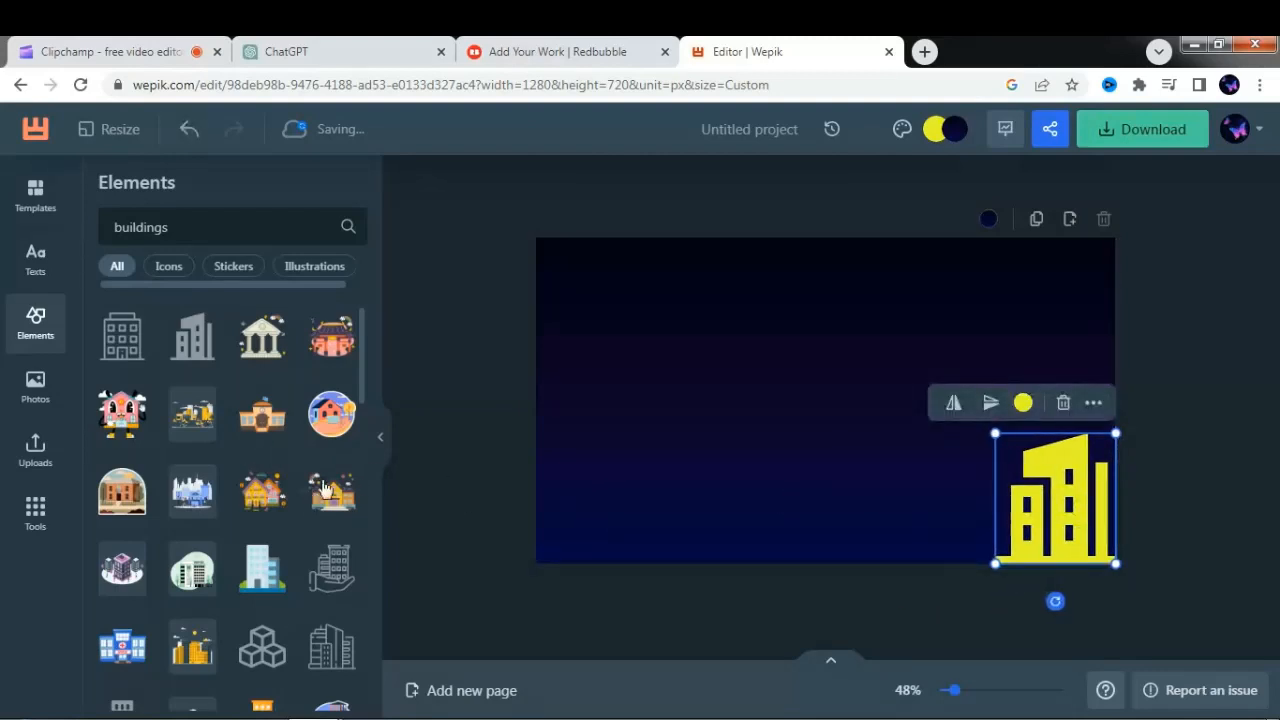
# - Add the outlined building cluster with the slanted tower to the canvas and recolor it solid light grey E2DFDF
pyautogui.click(320, 668)
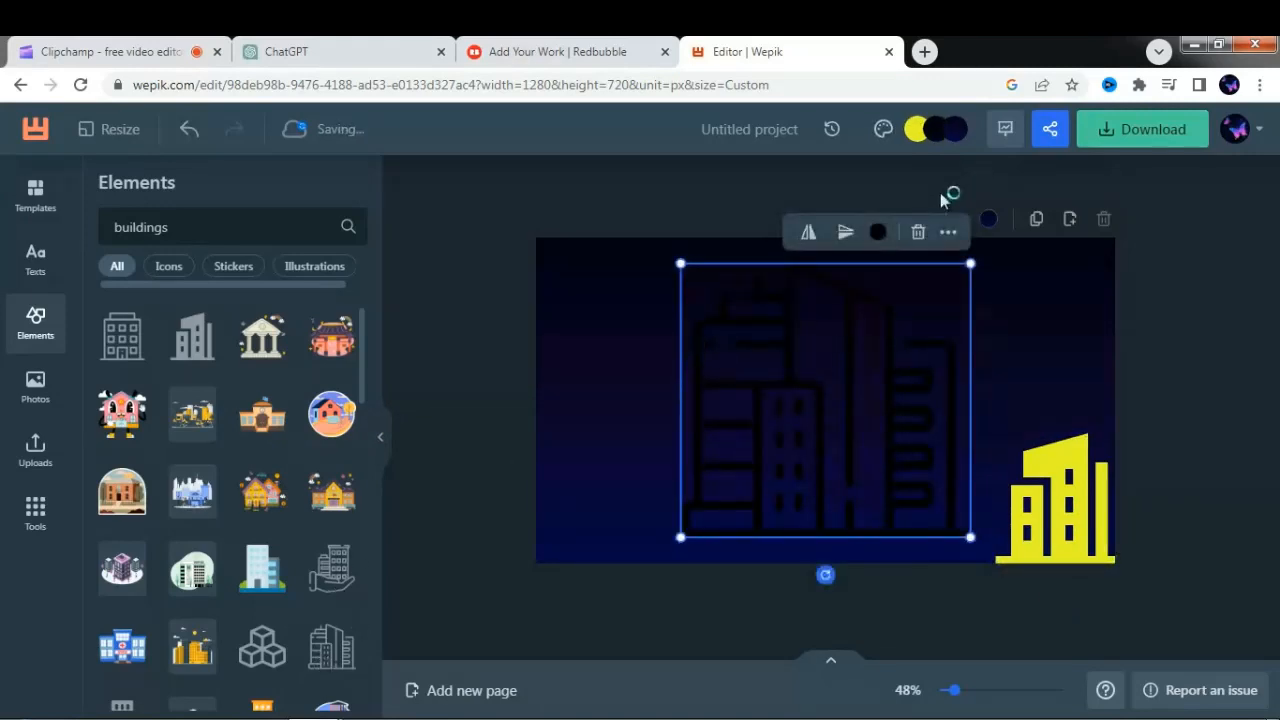
pyautogui.click(877, 233)
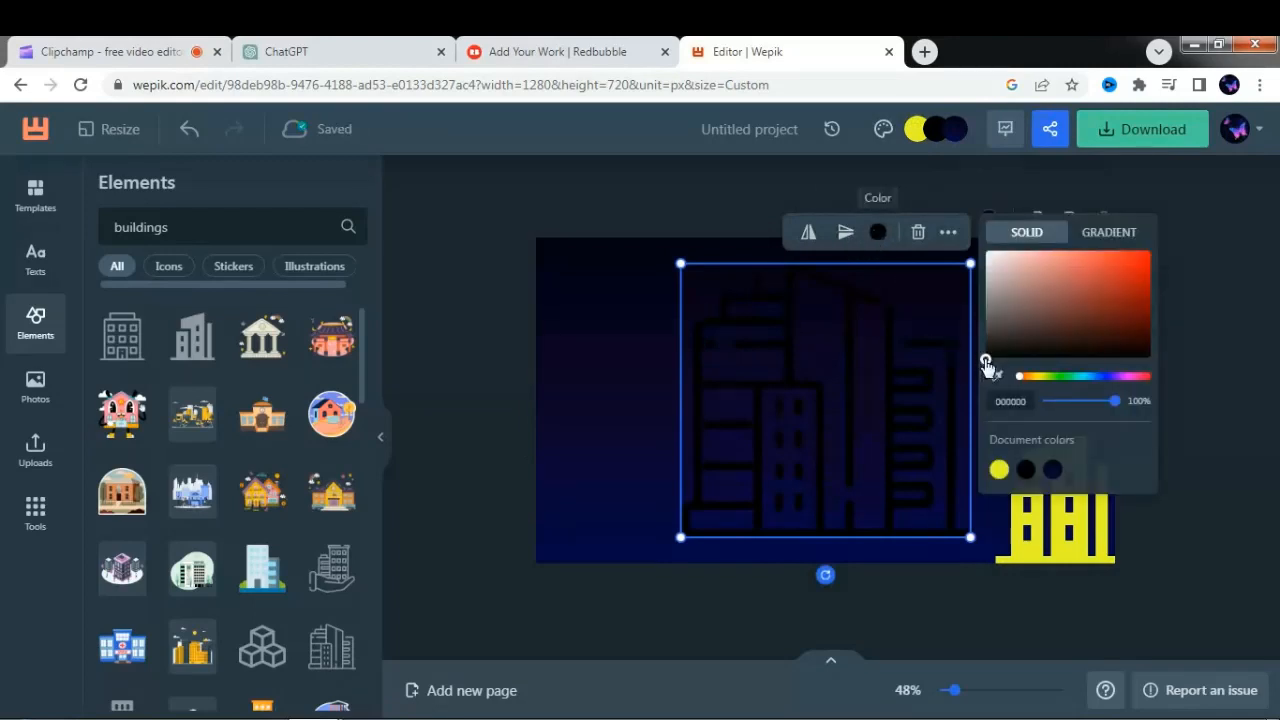
pyautogui.moveTo(987, 365); pyautogui.dragTo(990, 271)
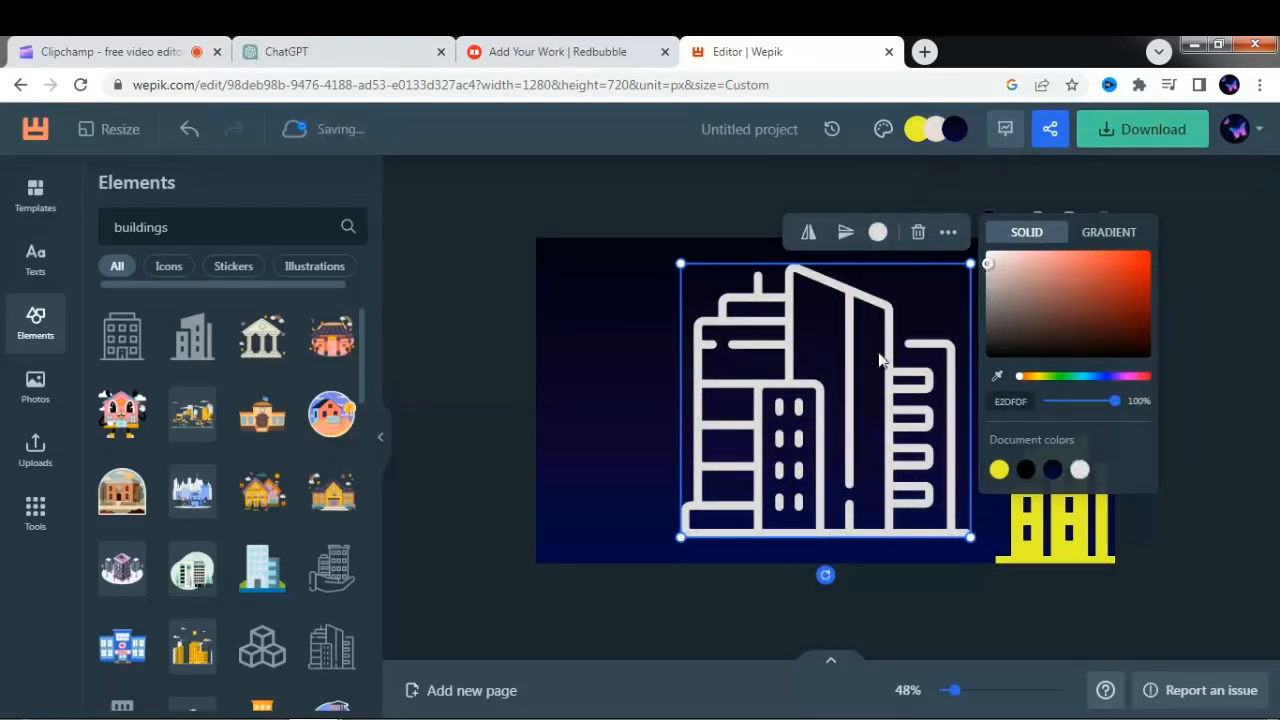
pyautogui.click(716, 396)
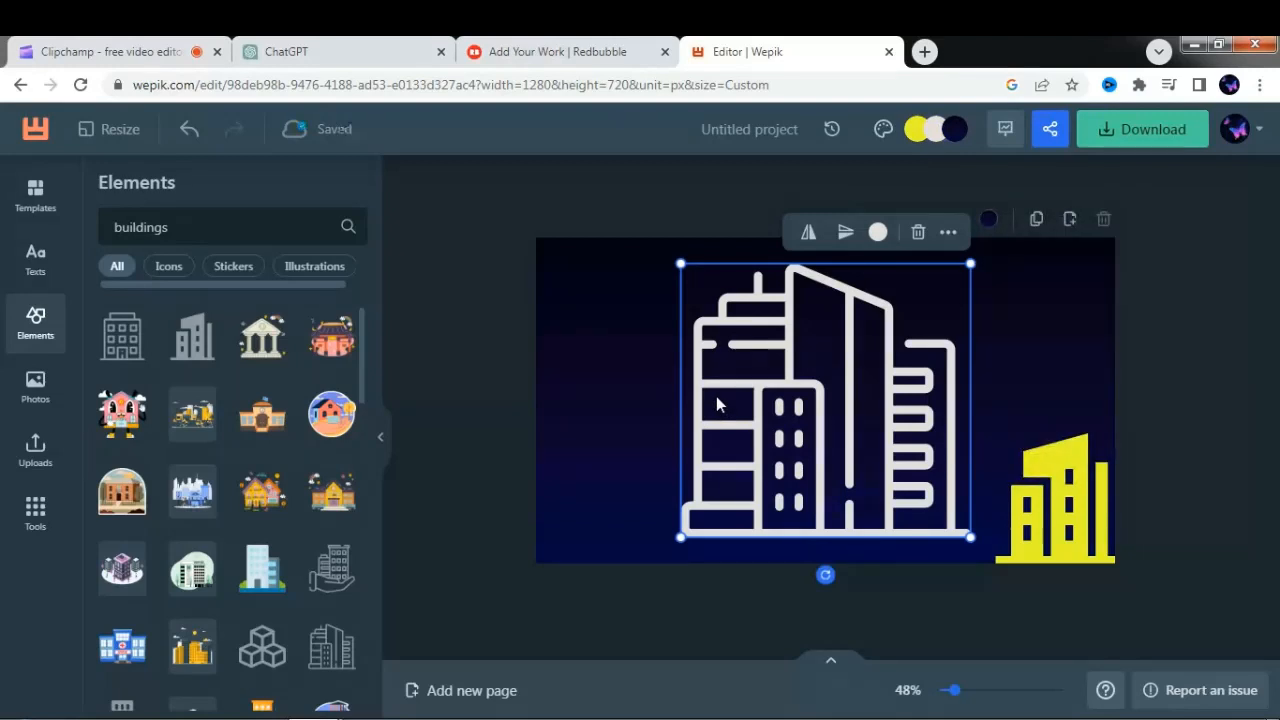
# - Shrink the outlined buildings to roughly 60% of their size and place them in the canvas's bottom-left corner
pyautogui.moveTo(718, 292); pyautogui.dragTo(795, 352)
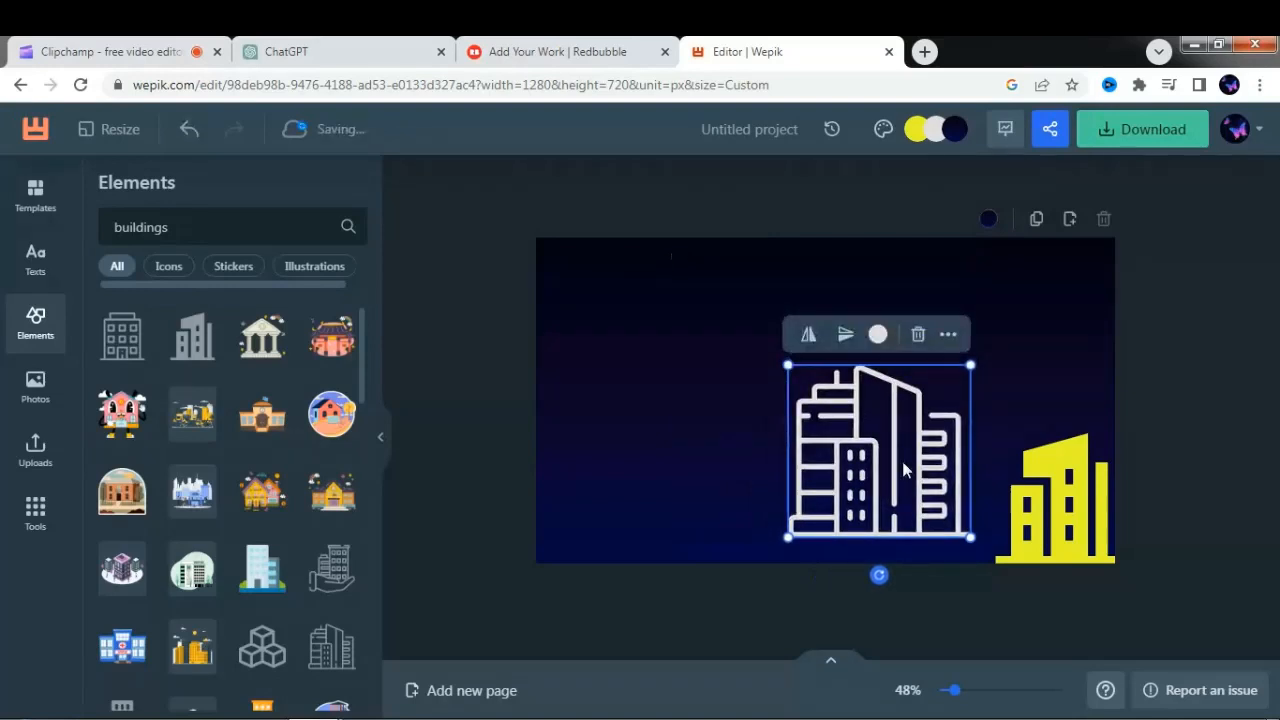
pyautogui.moveTo(902, 461); pyautogui.dragTo(653, 482)
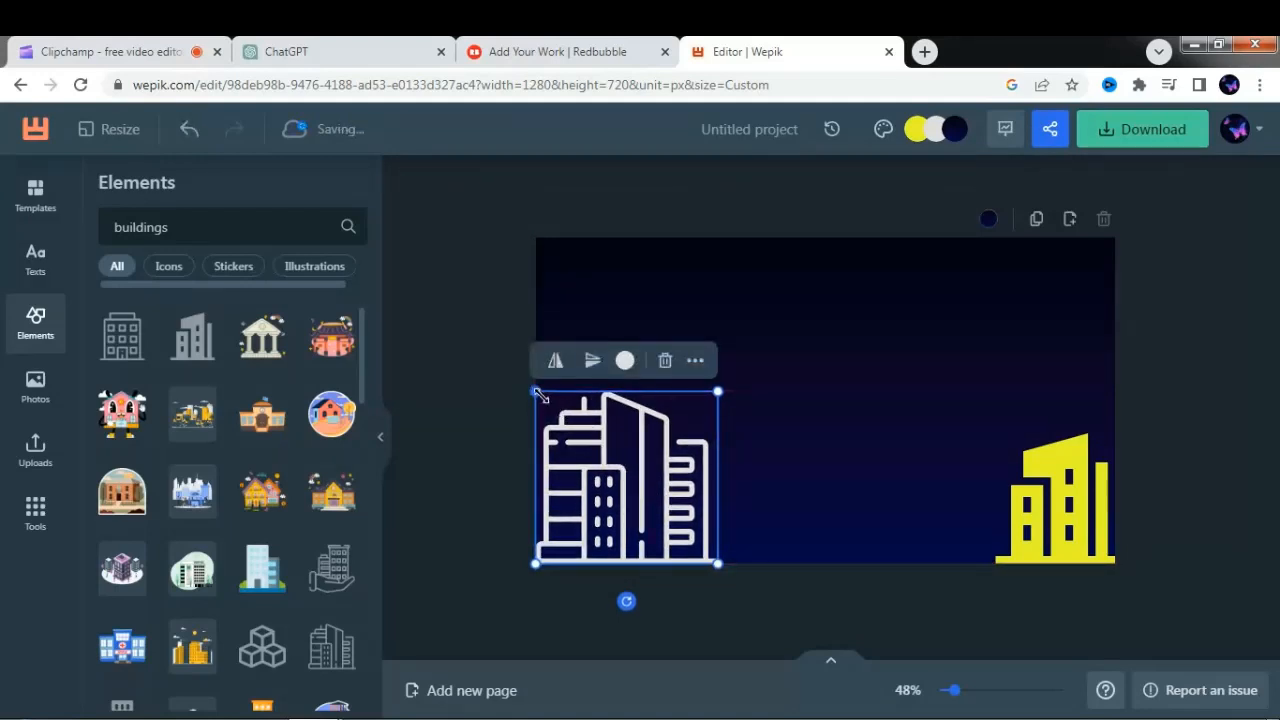
pyautogui.moveTo(536, 393); pyautogui.dragTo(545, 401)
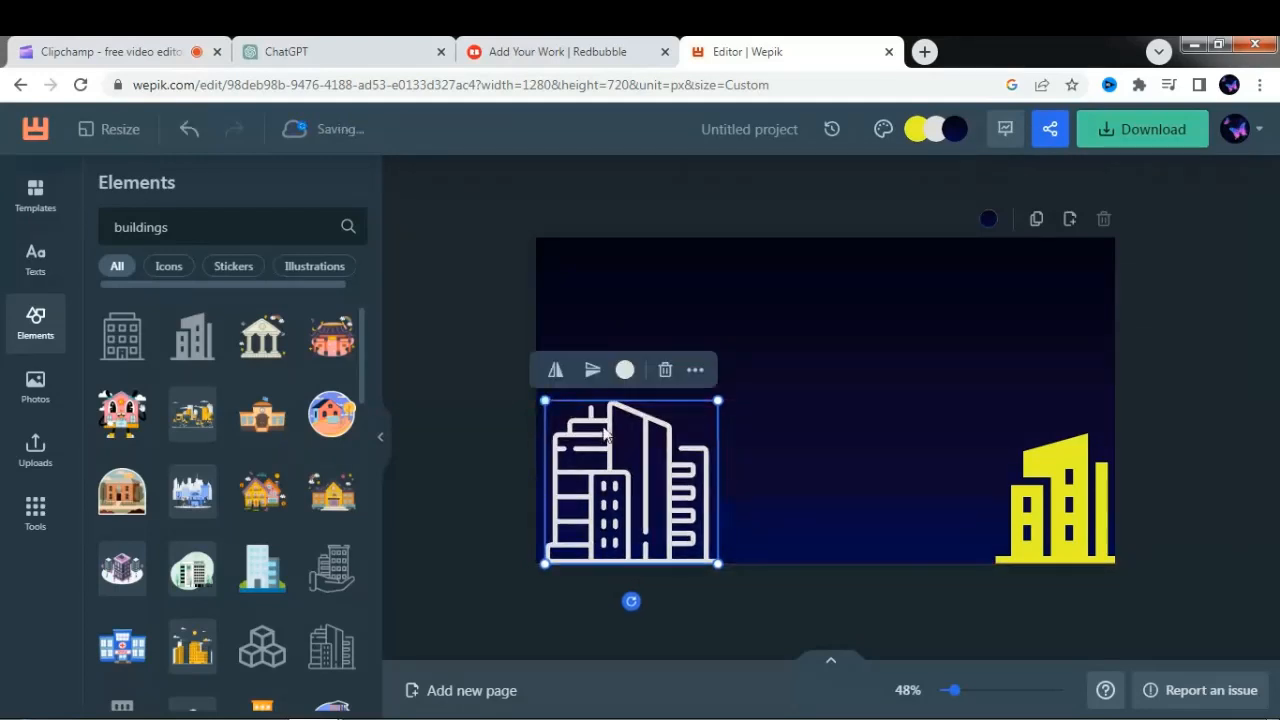
pyautogui.moveTo(645, 477); pyautogui.dragTo(638, 477)
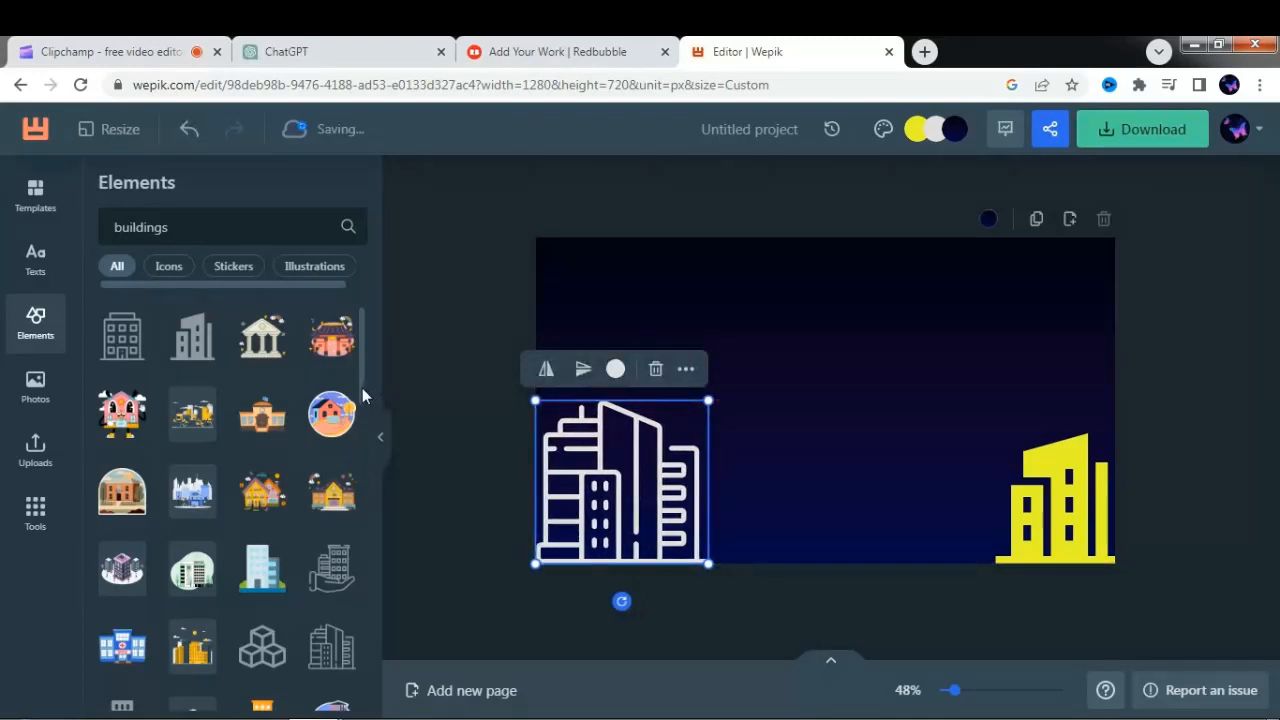
# - Add the solid building icon with a tall central tower and two low side blocks, and recolor it near-white F8F4F4
pyautogui.moveTo(362, 388); pyautogui.dragTo(379, 457)
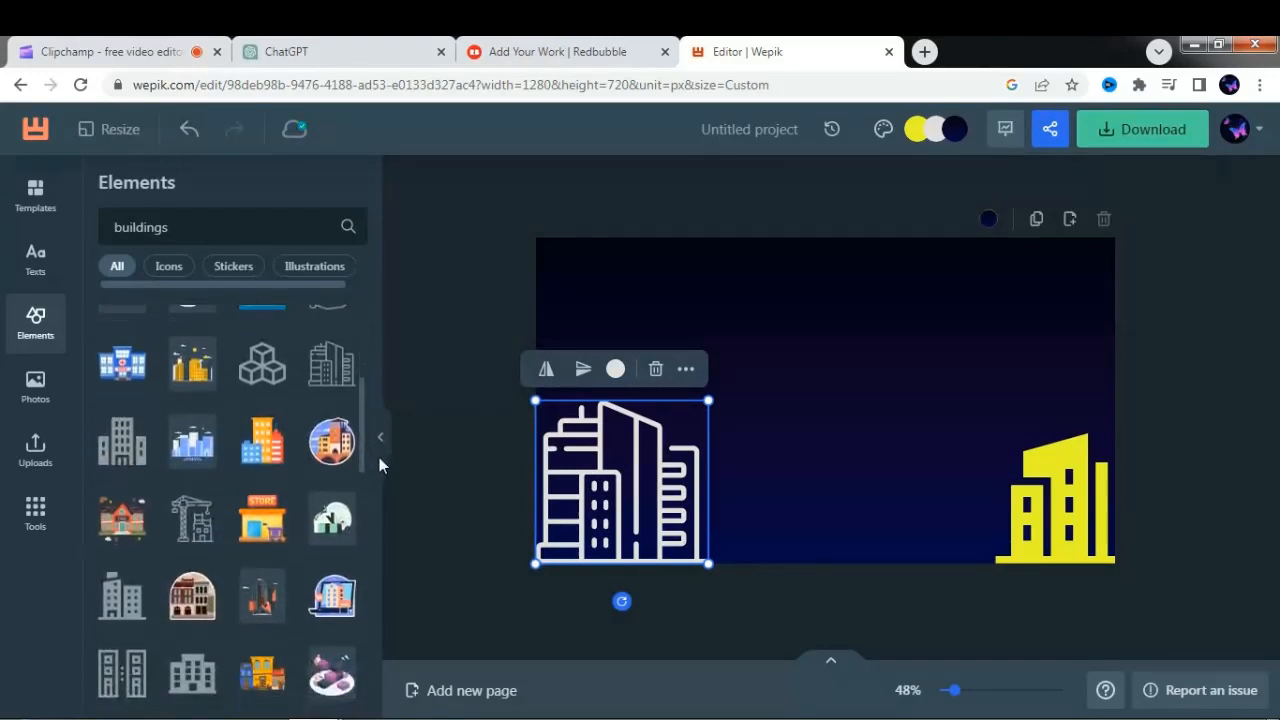
pyautogui.click(121, 455)
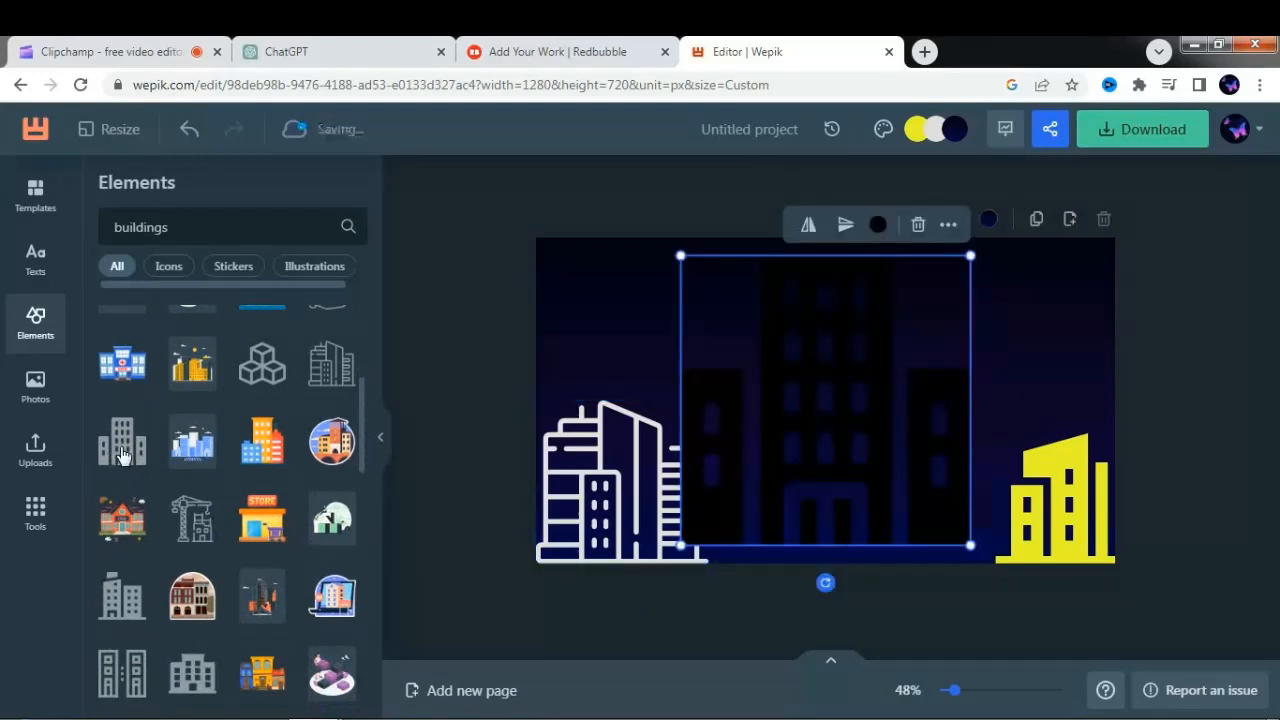
pyautogui.click(878, 225)
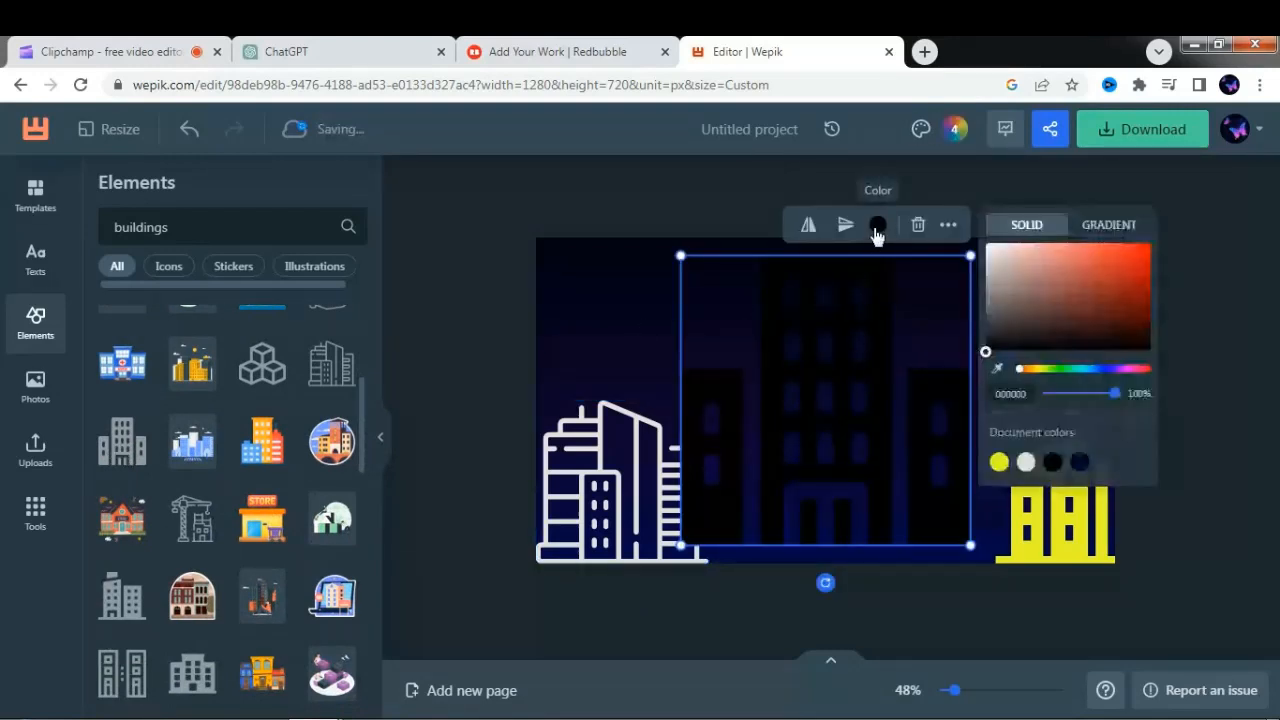
pyautogui.moveTo(986, 355); pyautogui.dragTo(991, 249)
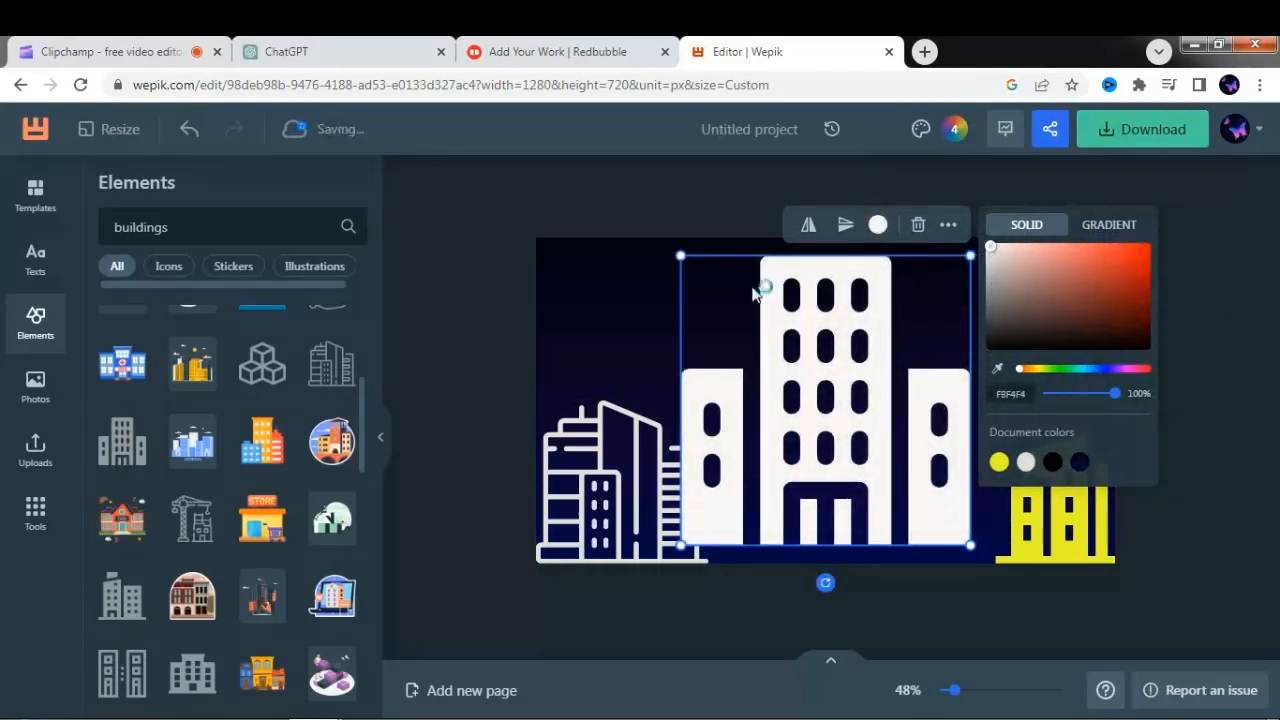
# - Shrink the white tower building to under half its size and place it on the canvas's bottom edge beside the yellow building
pyautogui.moveTo(683, 256); pyautogui.dragTo(849, 401)
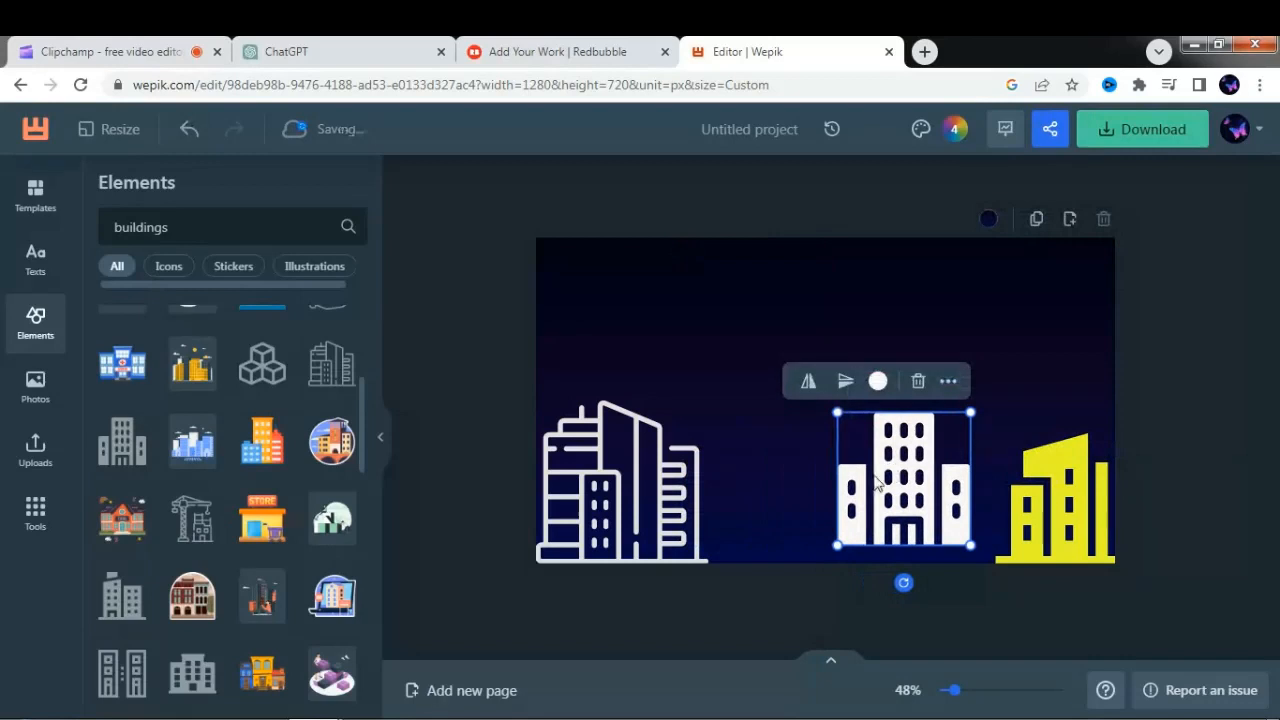
pyautogui.moveTo(872, 487); pyautogui.dragTo(916, 494)
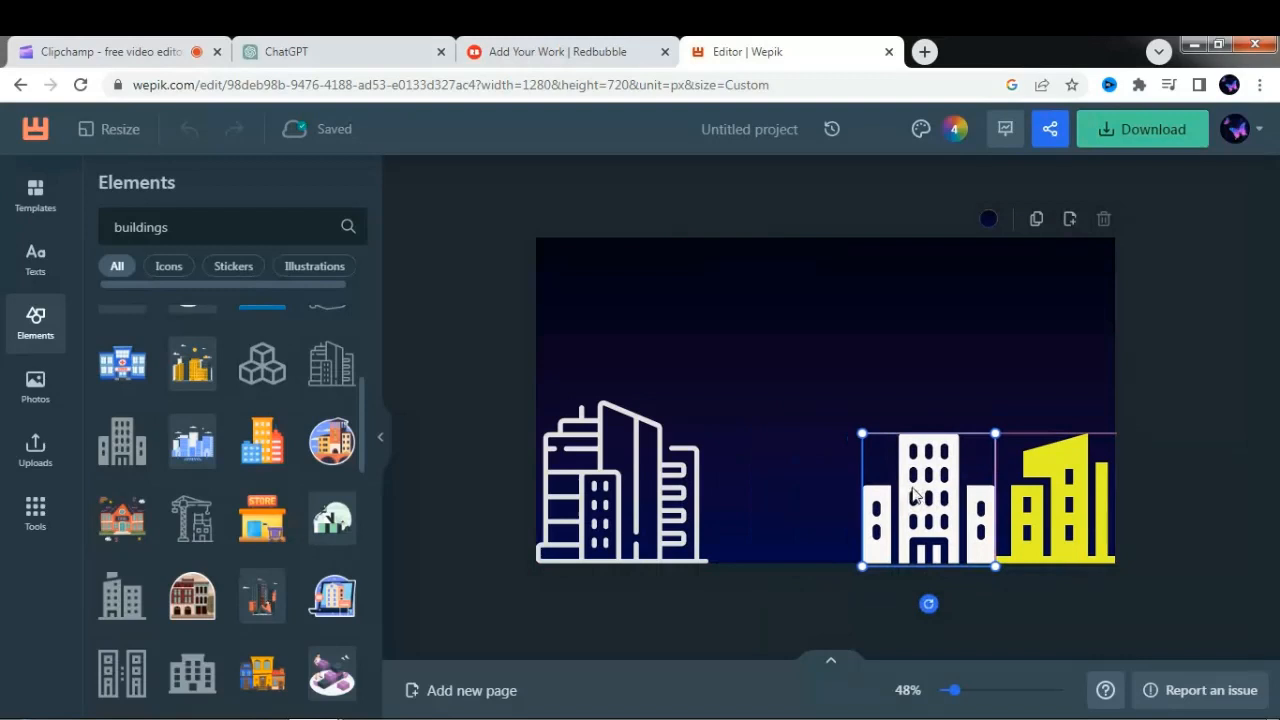
# - Duplicate the yellow building, enlarge the copy slightly and place it between the outlined buildings and the white tower
pyautogui.click(1061, 502)
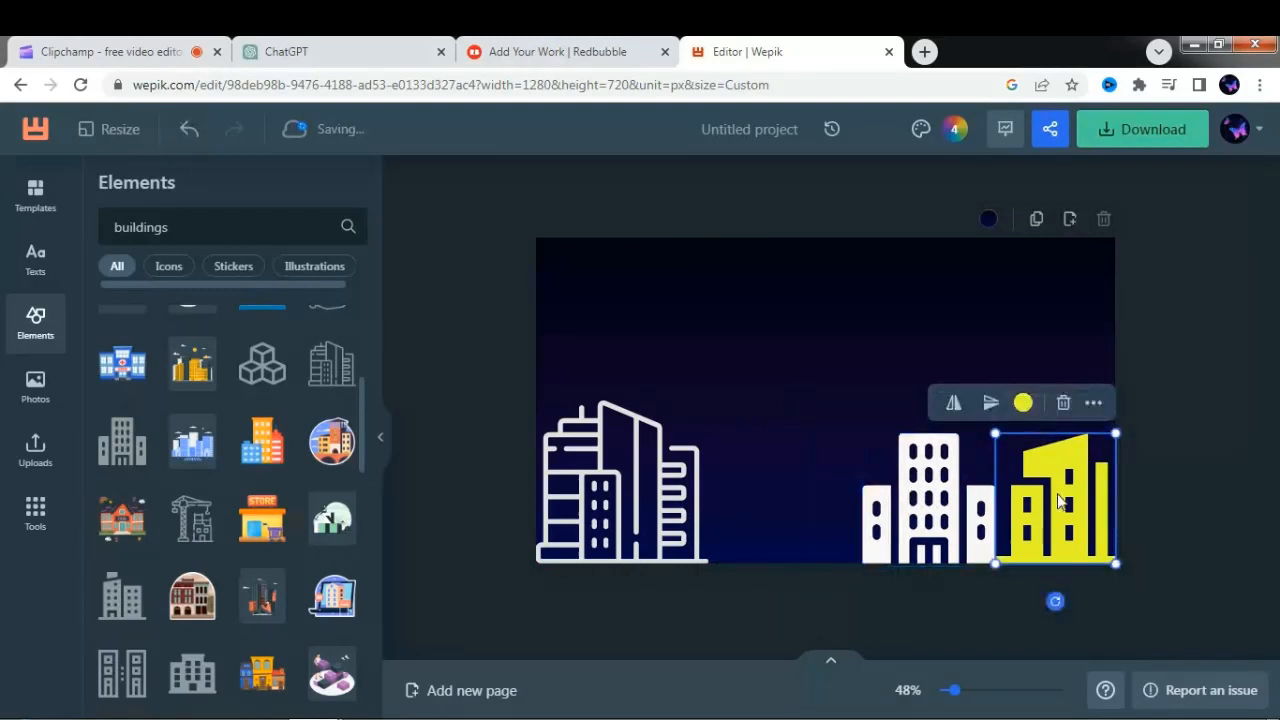
pyautogui.hotkey('ctrl', 'v')
pyautogui.moveTo(1060, 502); pyautogui.dragTo(785, 480)
pyautogui.moveTo(741, 433); pyautogui.dragTo(711, 427)
pyautogui.moveTo(809, 472); pyautogui.dragTo(797, 472)
# - Enlarge the white tower building slightly and fit it into the gap between the two yellow buildings
pyautogui.click(909, 504)
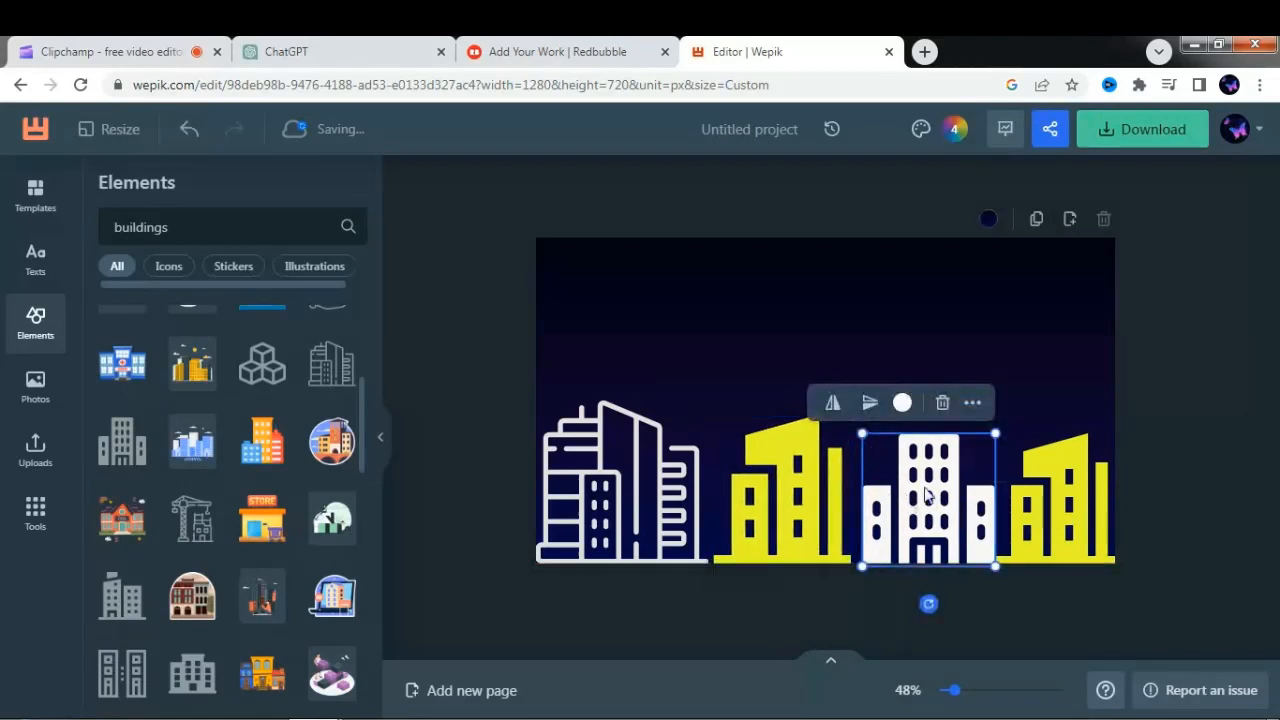
pyautogui.moveTo(1000, 424); pyautogui.dragTo(1004, 420)
pyautogui.moveTo(960, 483); pyautogui.dragTo(945, 483)
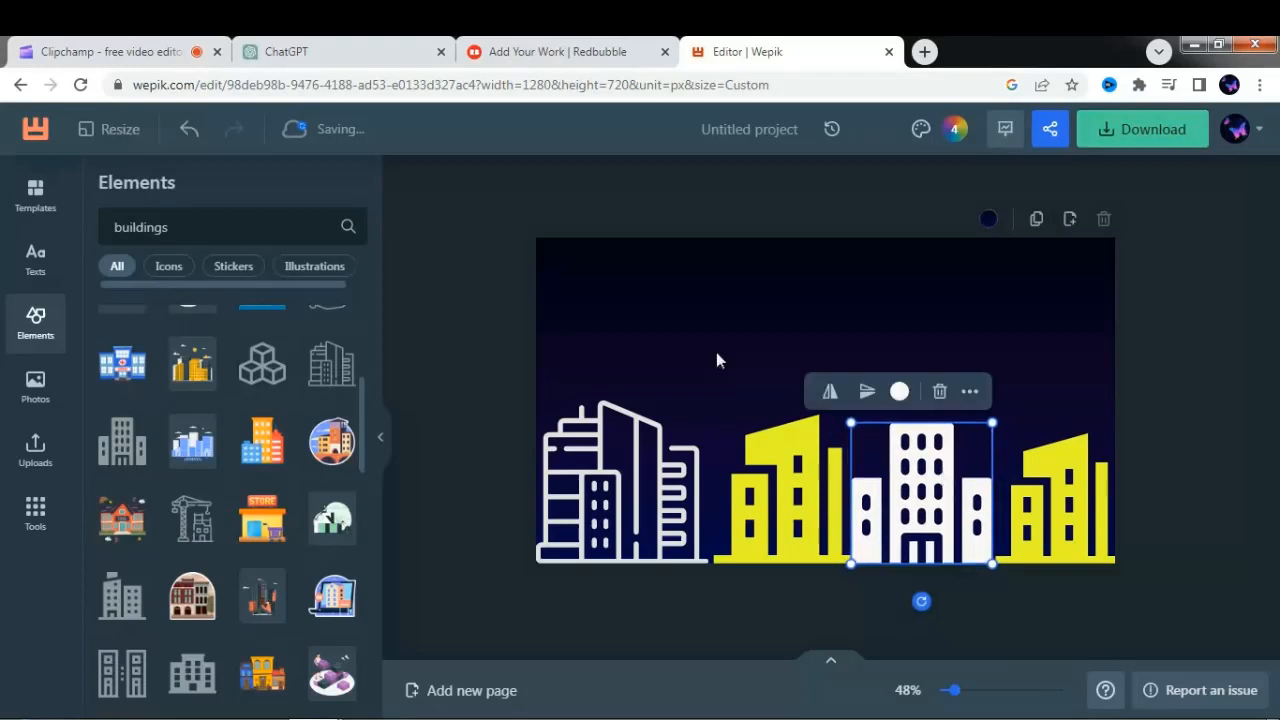
pyautogui.click(675, 294)
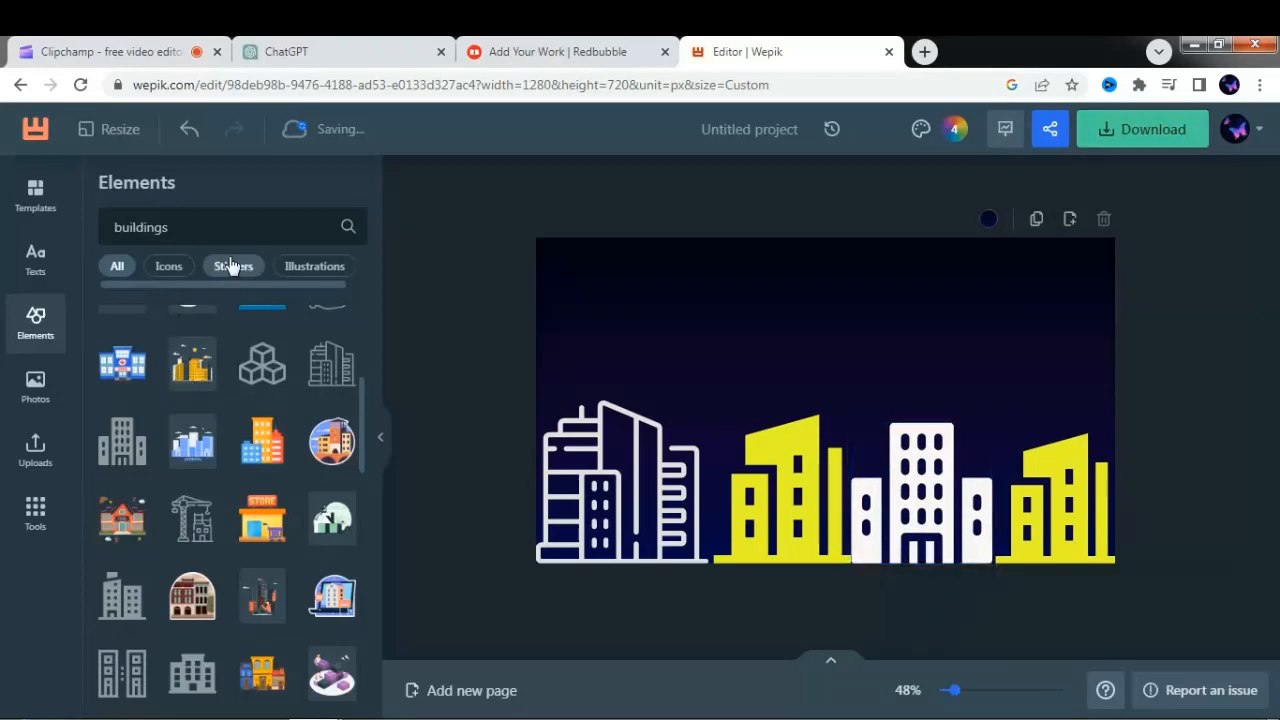
# - Search the elements for "crescent" and add the plain yellow crescent moon to the canvas
pyautogui.doubleClick(222, 227)
pyautogui.write('crescent')
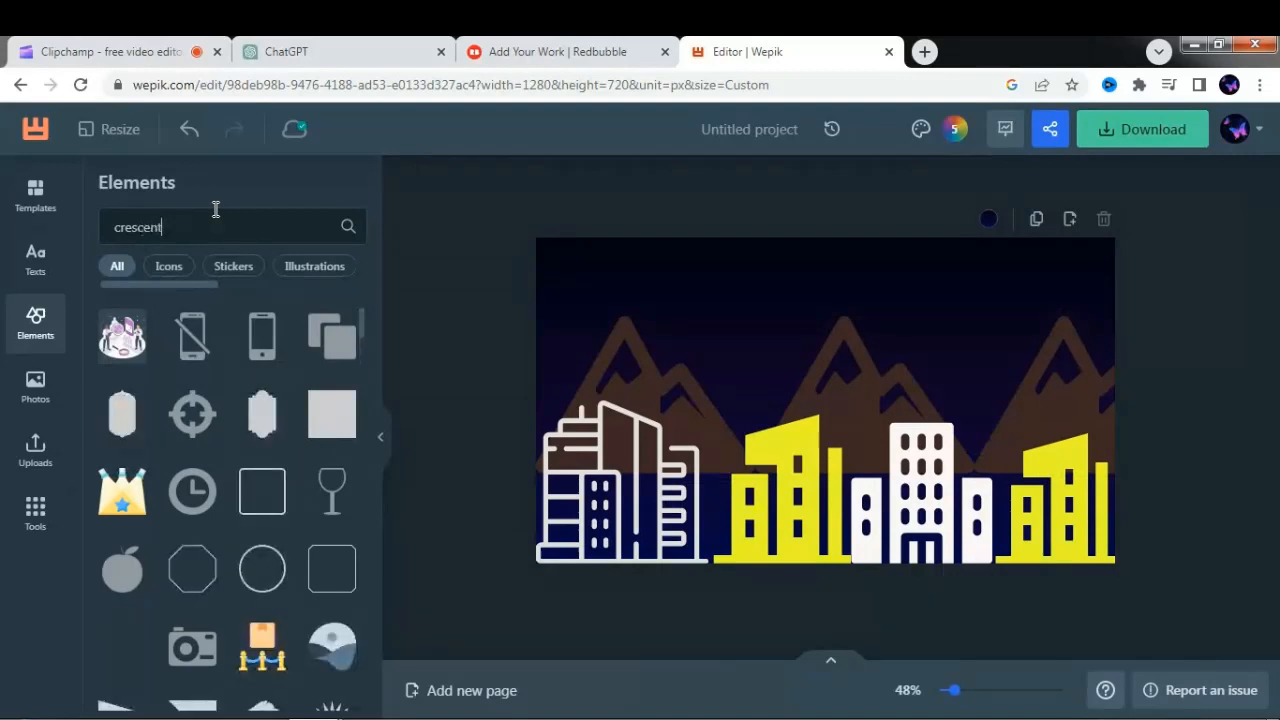
pyautogui.press('Return')
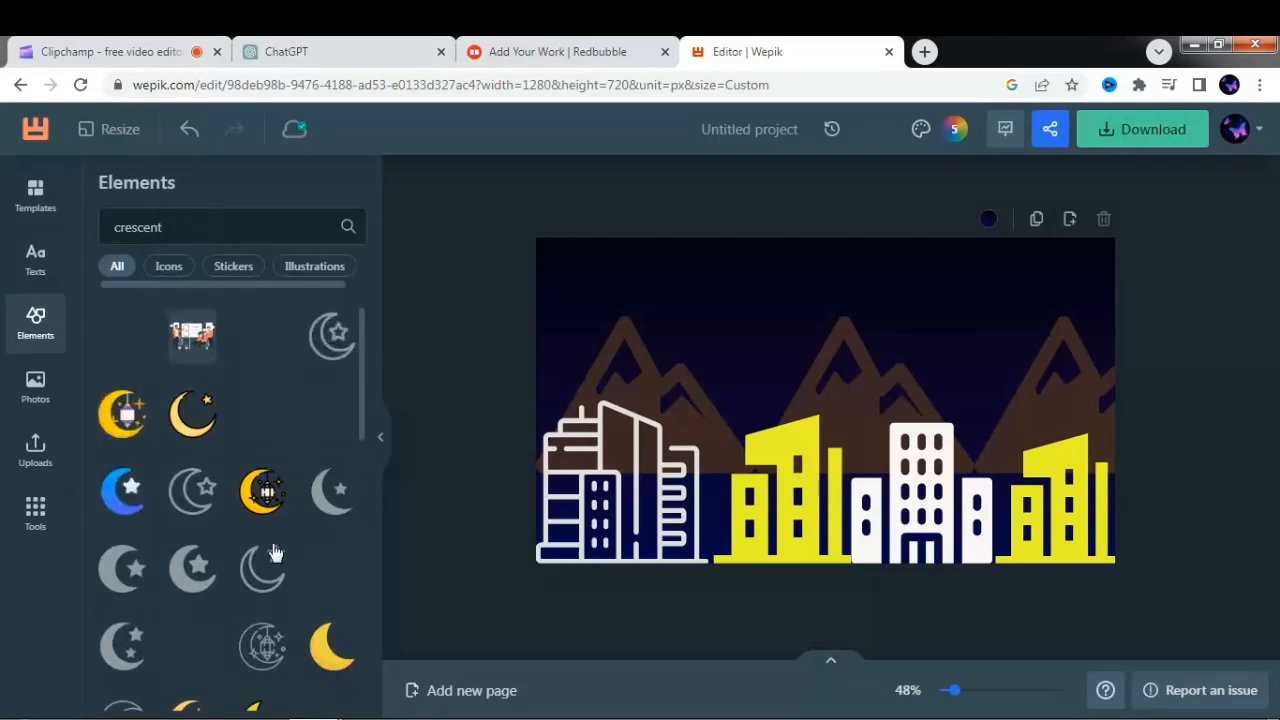
pyautogui.click(325, 648)
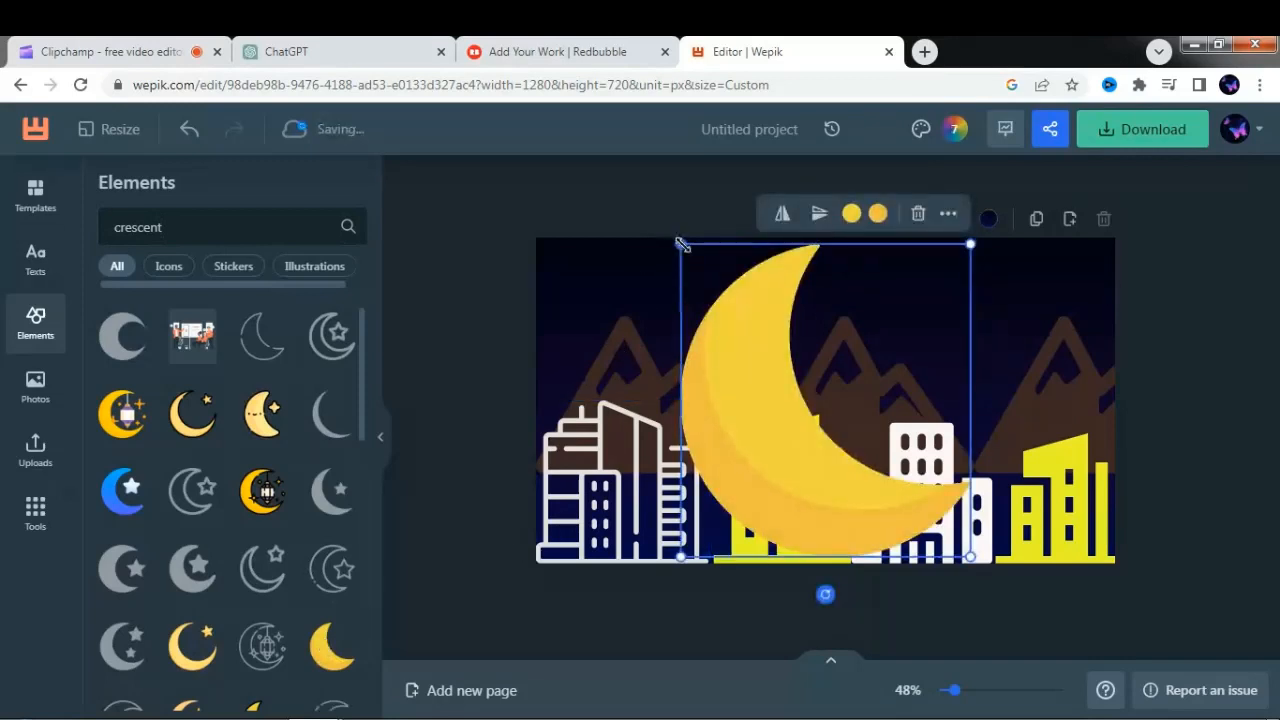
# - Shrink the crescent moon to a small icon and place it in the upper-left part of the sky
pyautogui.moveTo(680, 244); pyautogui.dragTo(910, 460)
pyautogui.moveTo(931, 518); pyautogui.dragTo(593, 285)
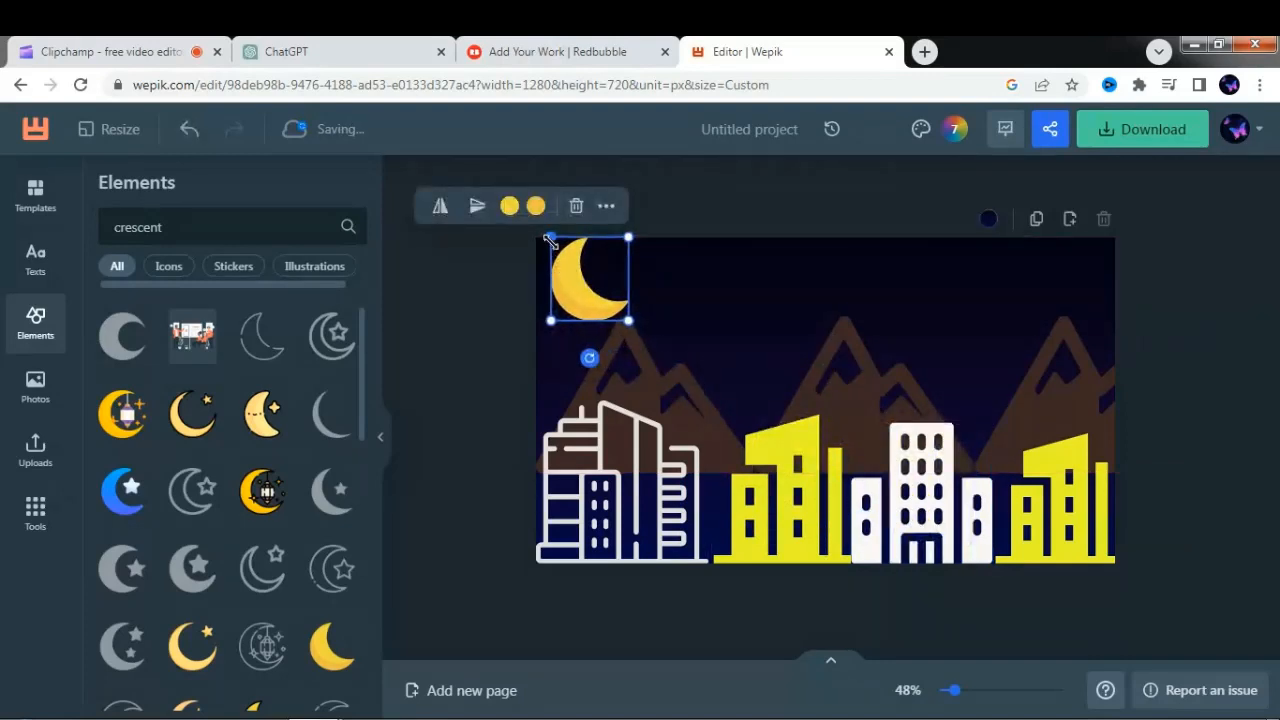
pyautogui.moveTo(550, 238); pyautogui.dragTo(600, 299)
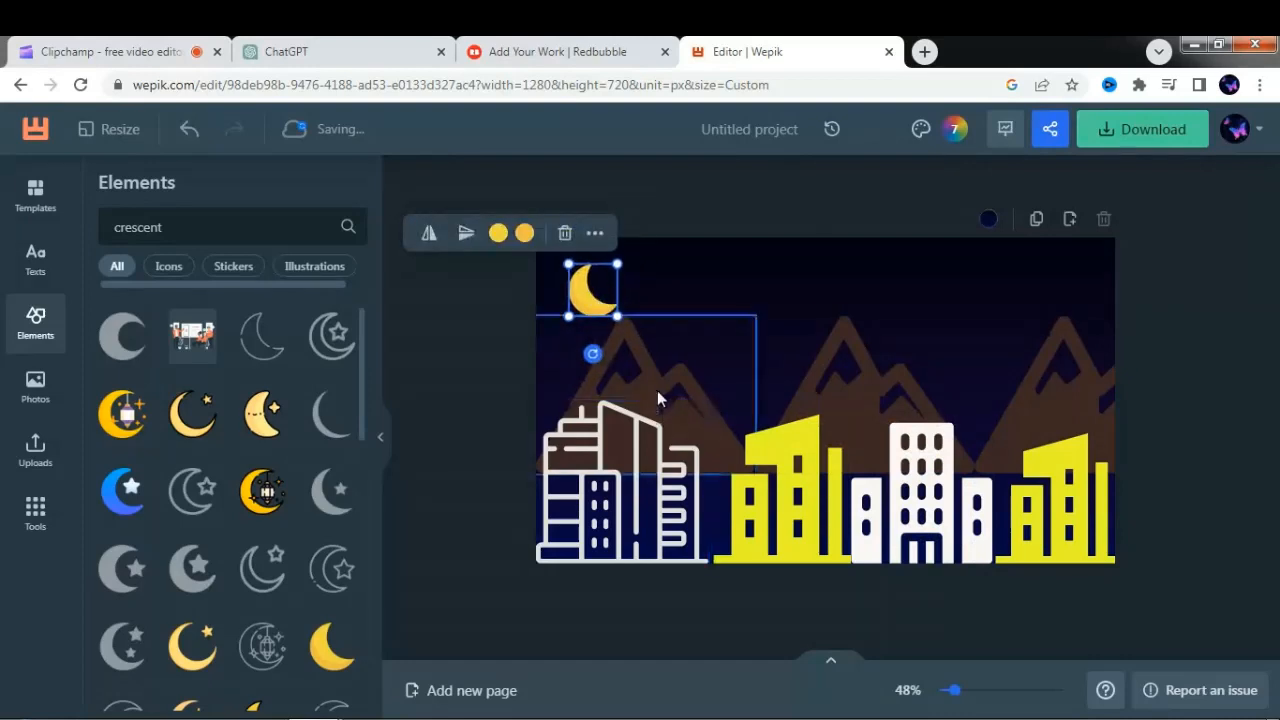
# - Shrink the leftmost brown mountain to about 393 by 281 px behind the outlined buildings
pyautogui.click(658, 391)
pyautogui.click(658, 397)
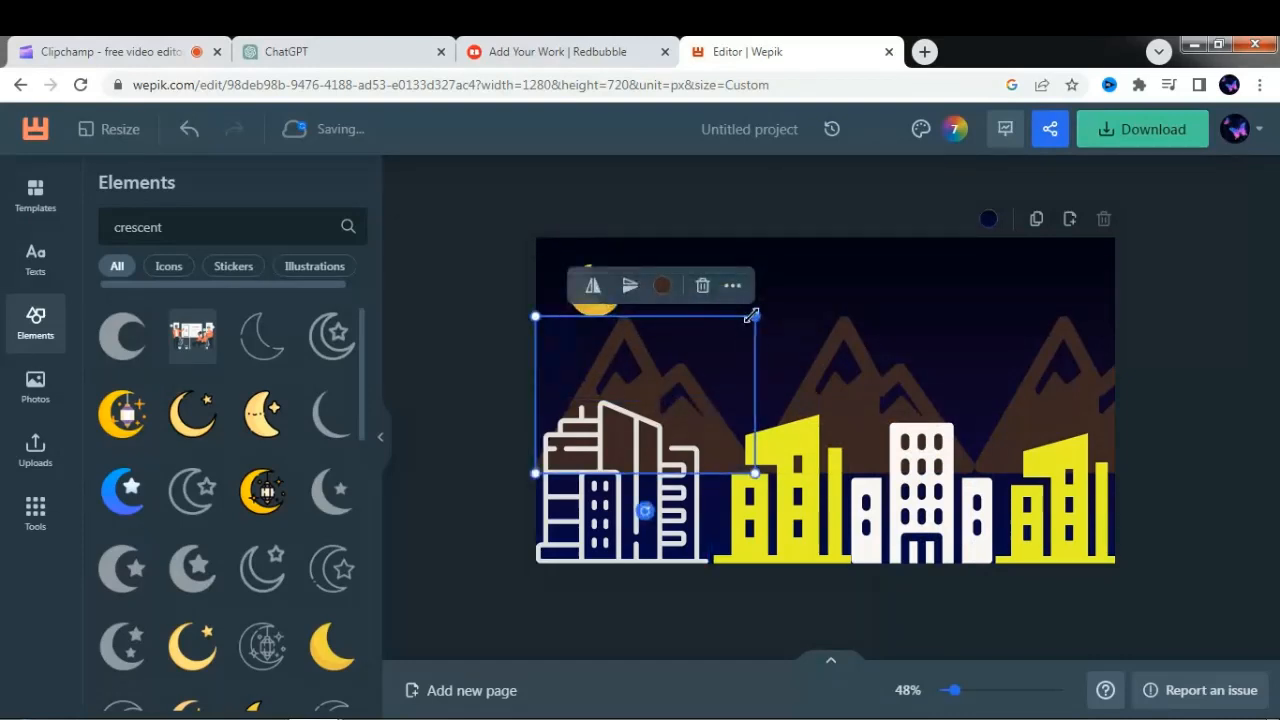
pyautogui.moveTo(751, 316); pyautogui.dragTo(717, 338)
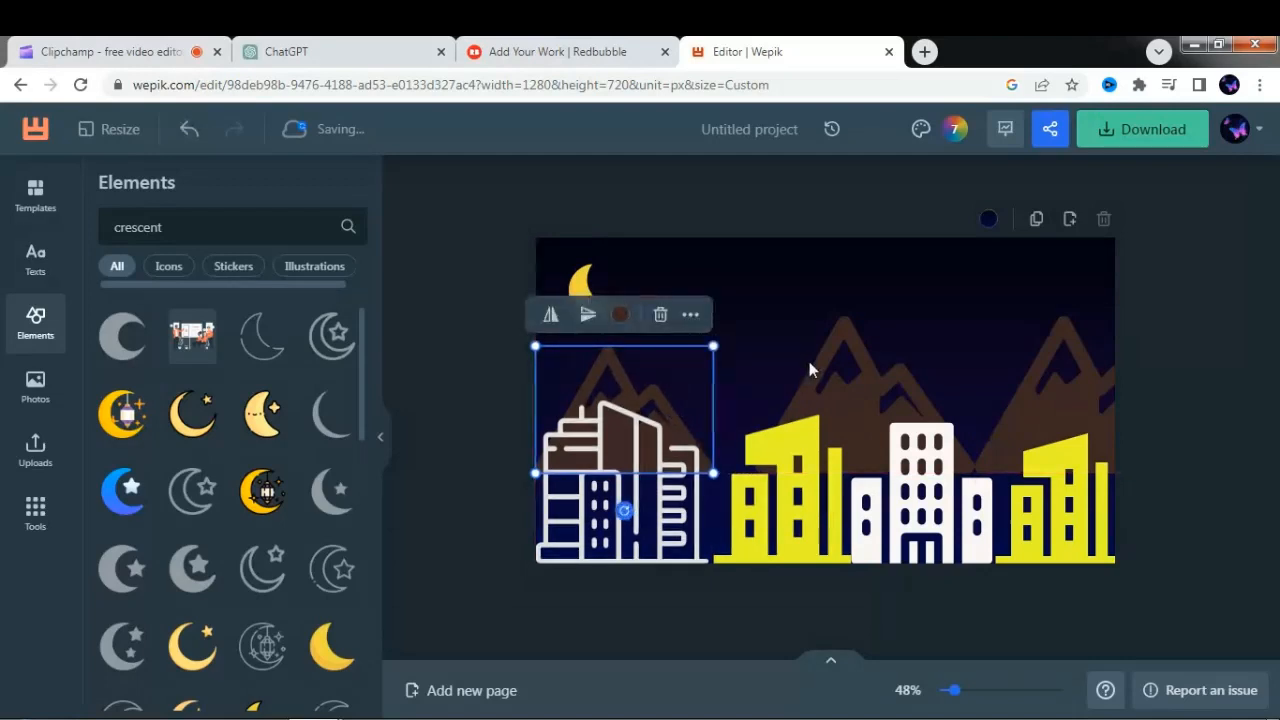
# - Delete the two larger brown mountains in the middle and at the right edge of the scene
pyautogui.click(821, 371)
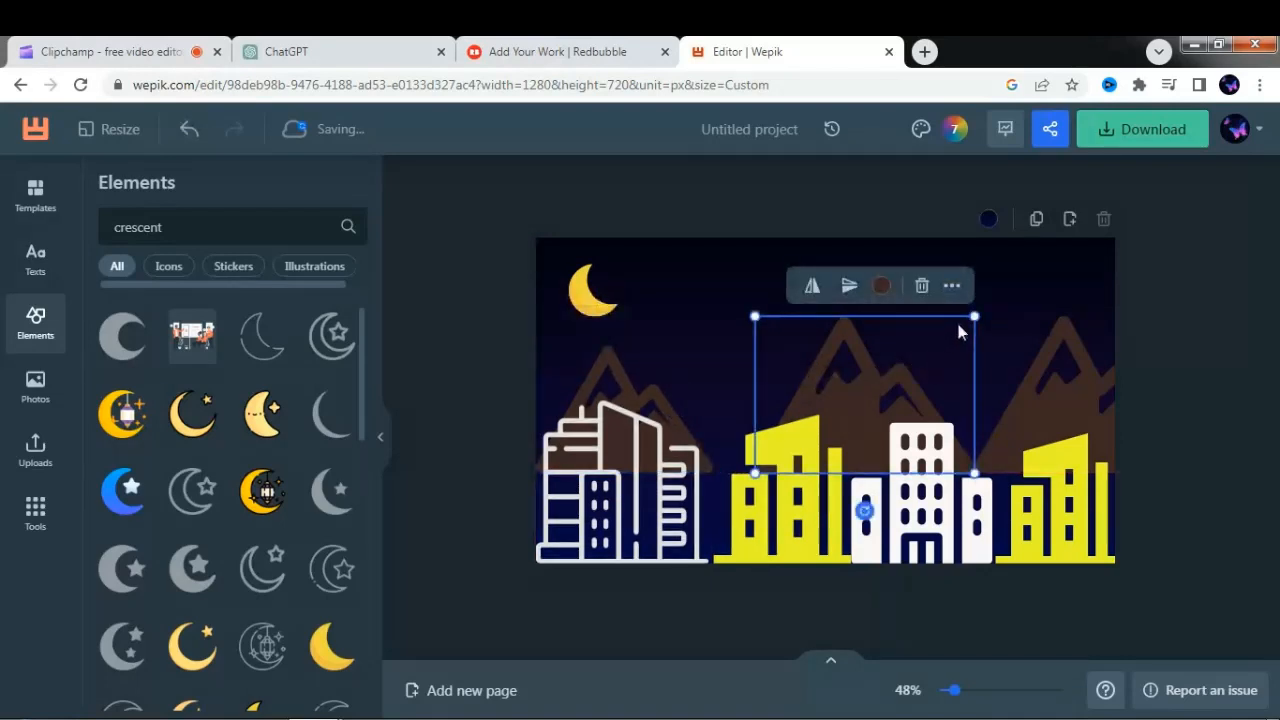
pyautogui.moveTo(974, 318); pyautogui.dragTo(953, 331)
pyautogui.press('Delete')
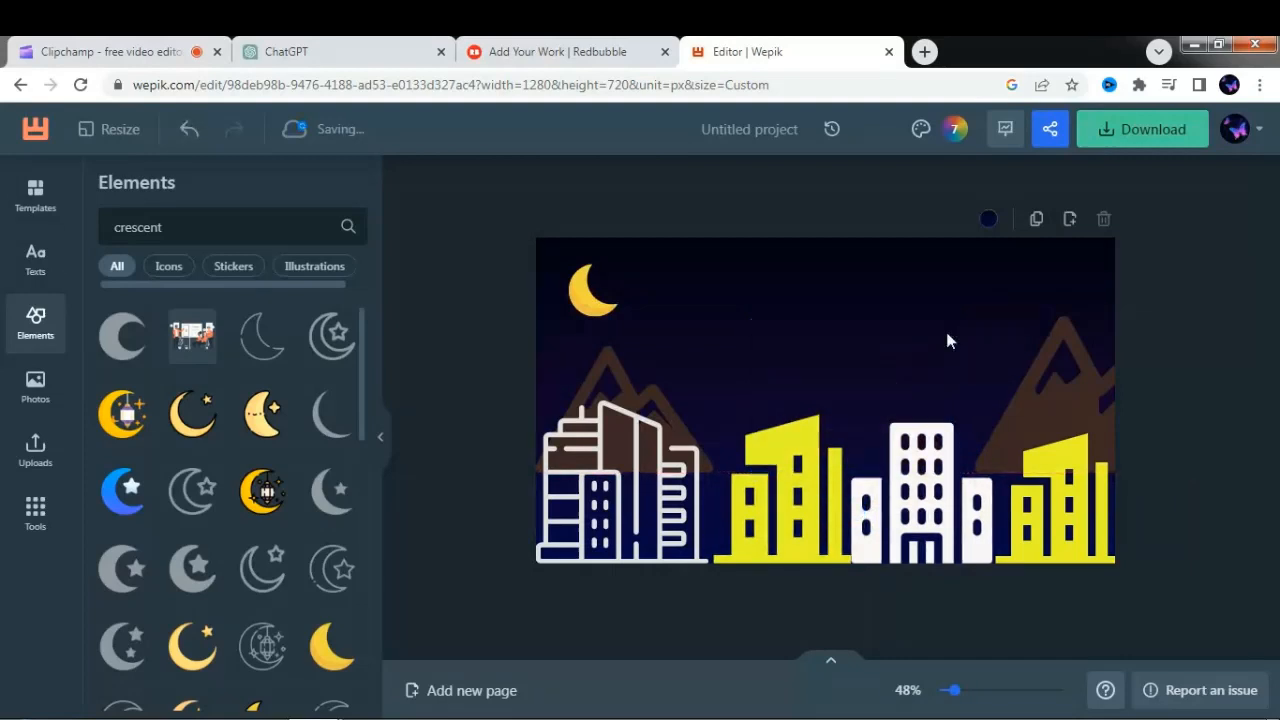
pyautogui.click(1051, 373)
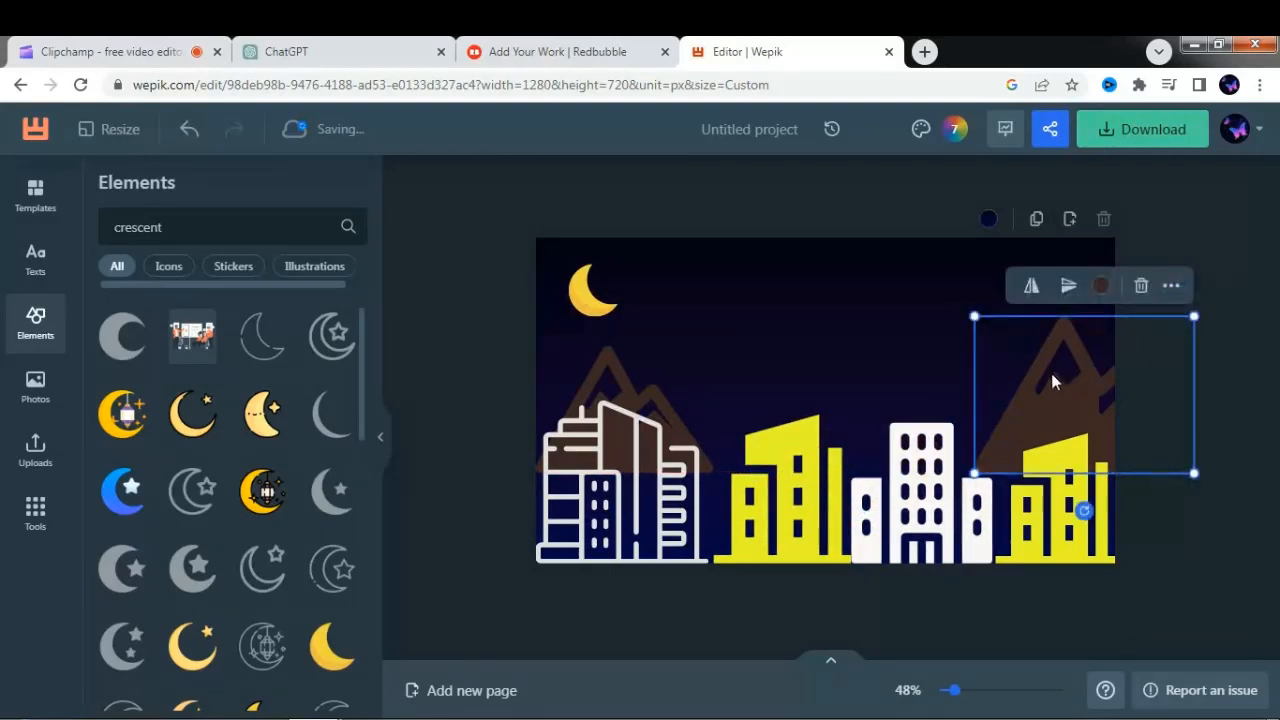
pyautogui.press('Delete')
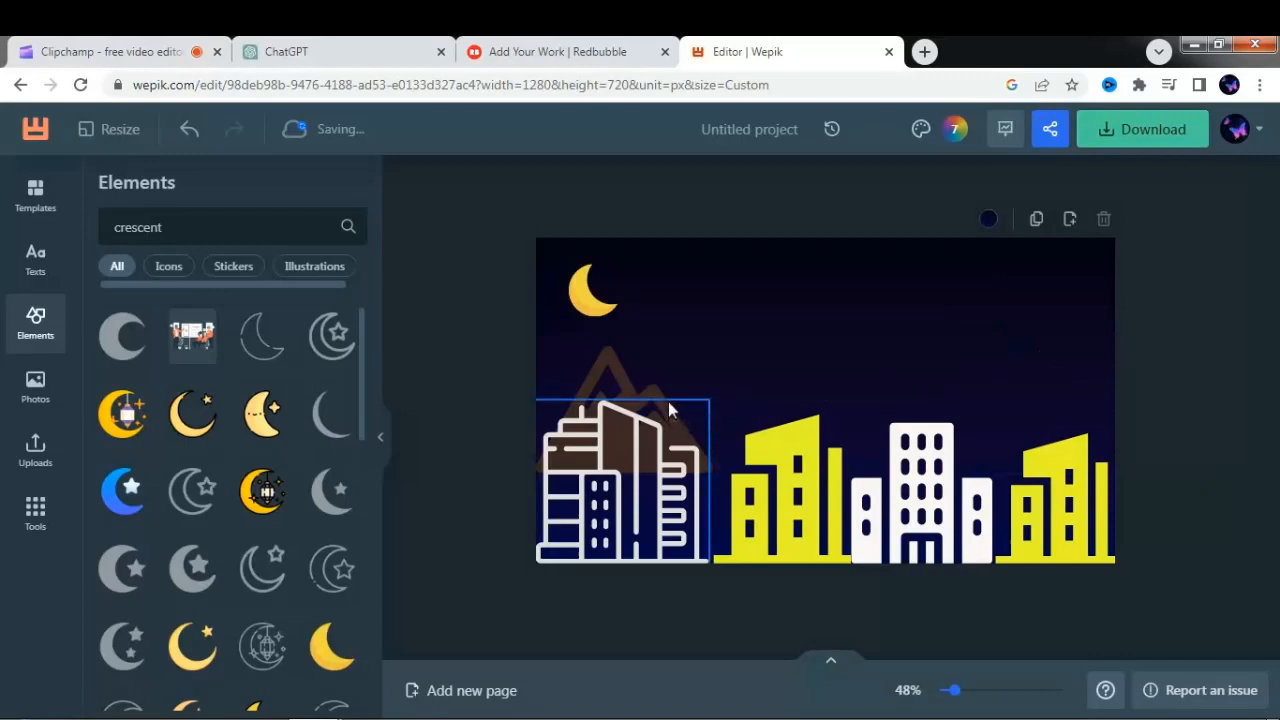
# - Duplicate the small mountain repeatedly and line the copies up side by side across the canvas past its right edge
pyautogui.click(618, 386)
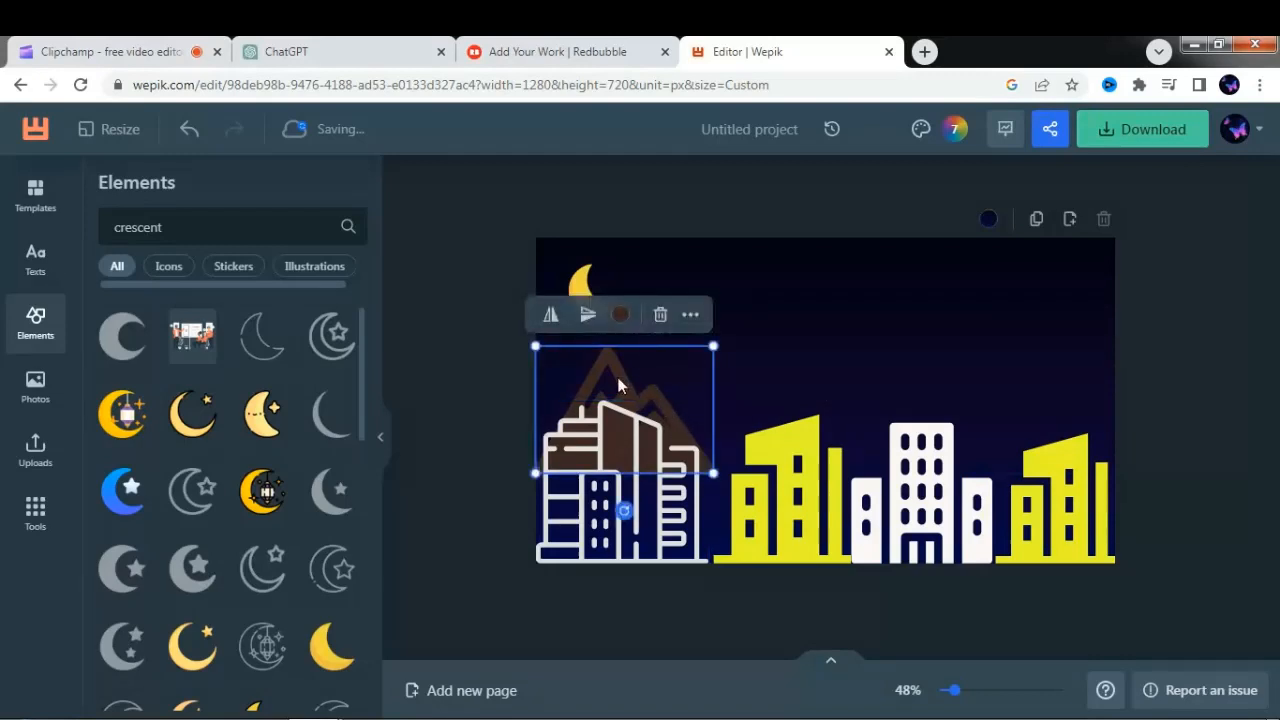
pyautogui.hotkey('ctrl', 'd')
pyautogui.moveTo(621, 379); pyautogui.dragTo(784, 359)
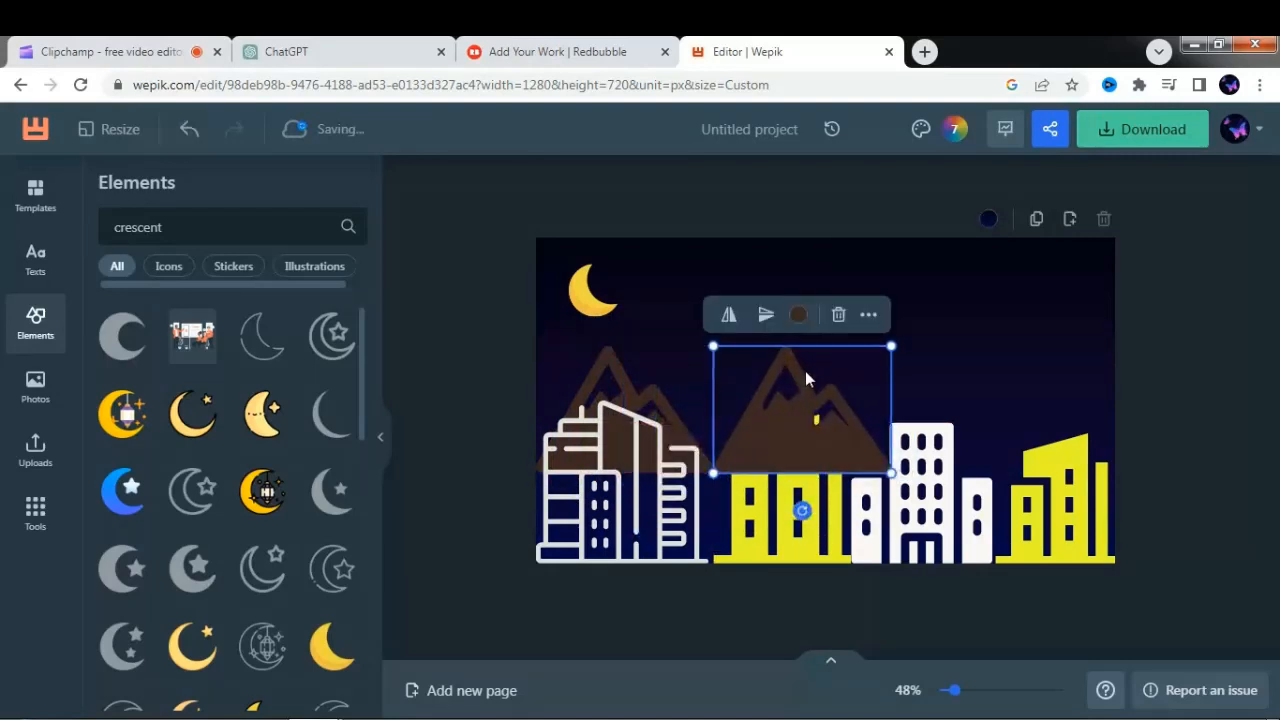
pyautogui.hotkey('ctrl', 'd')
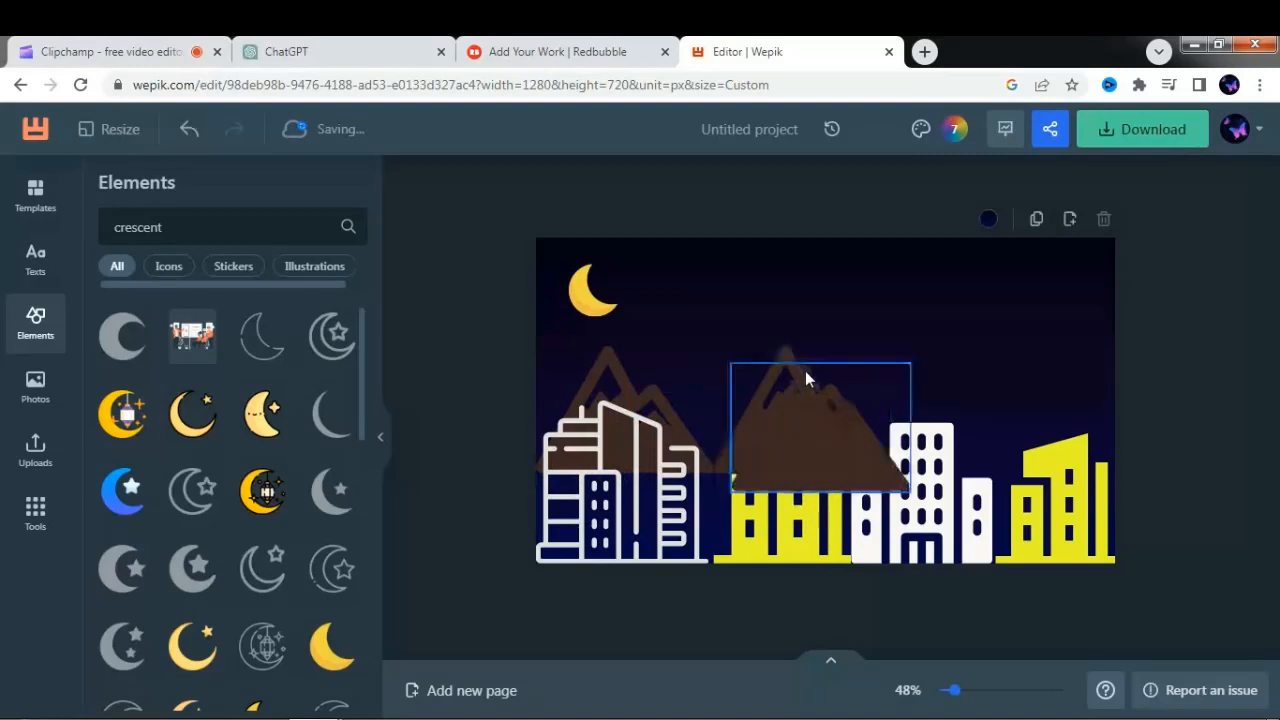
pyautogui.moveTo(817, 398); pyautogui.dragTo(1155, 405)
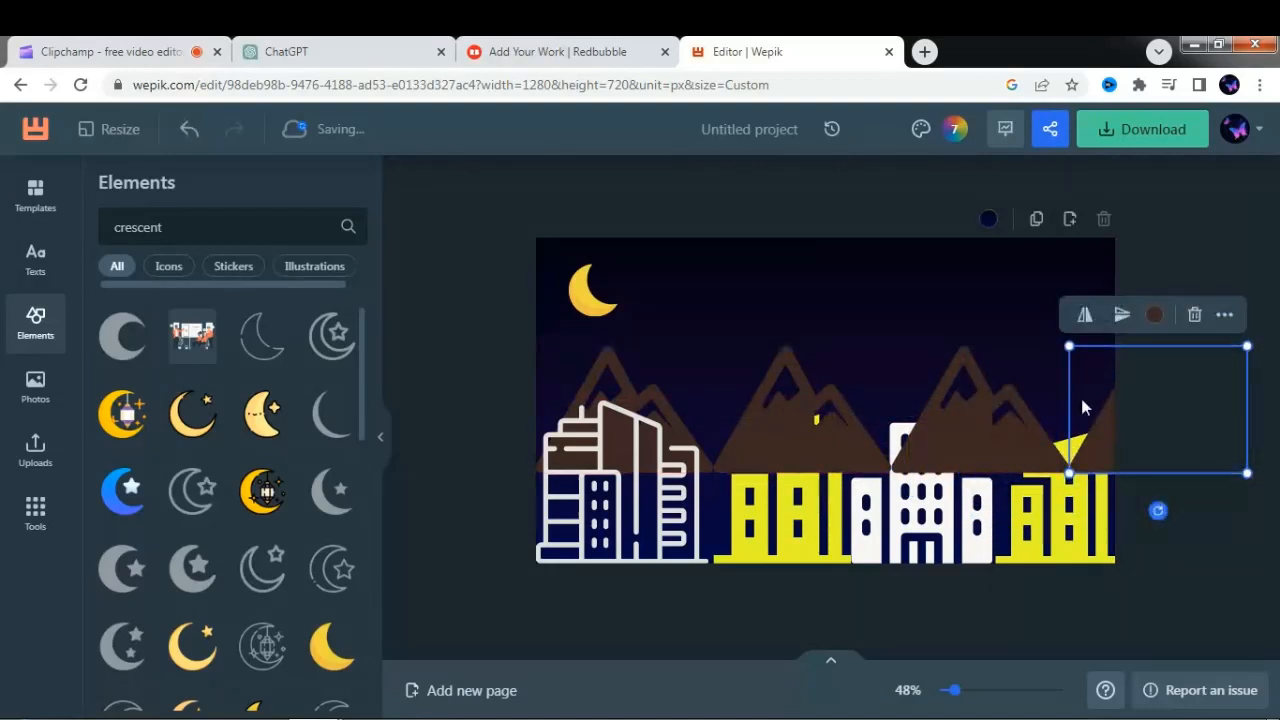
# - Send the second mountain from the left to the back, behind the yellow building
pyautogui.click(820, 413)
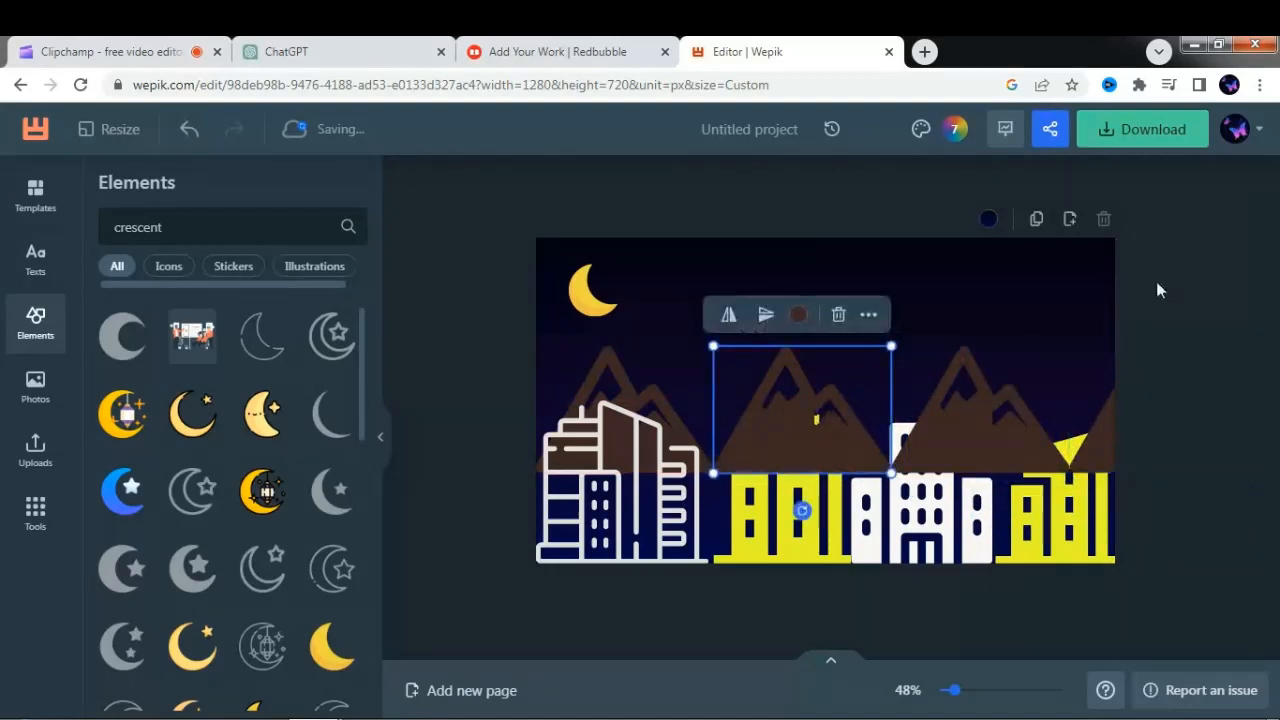
pyautogui.click(869, 315)
pyautogui.click(1220, 352)
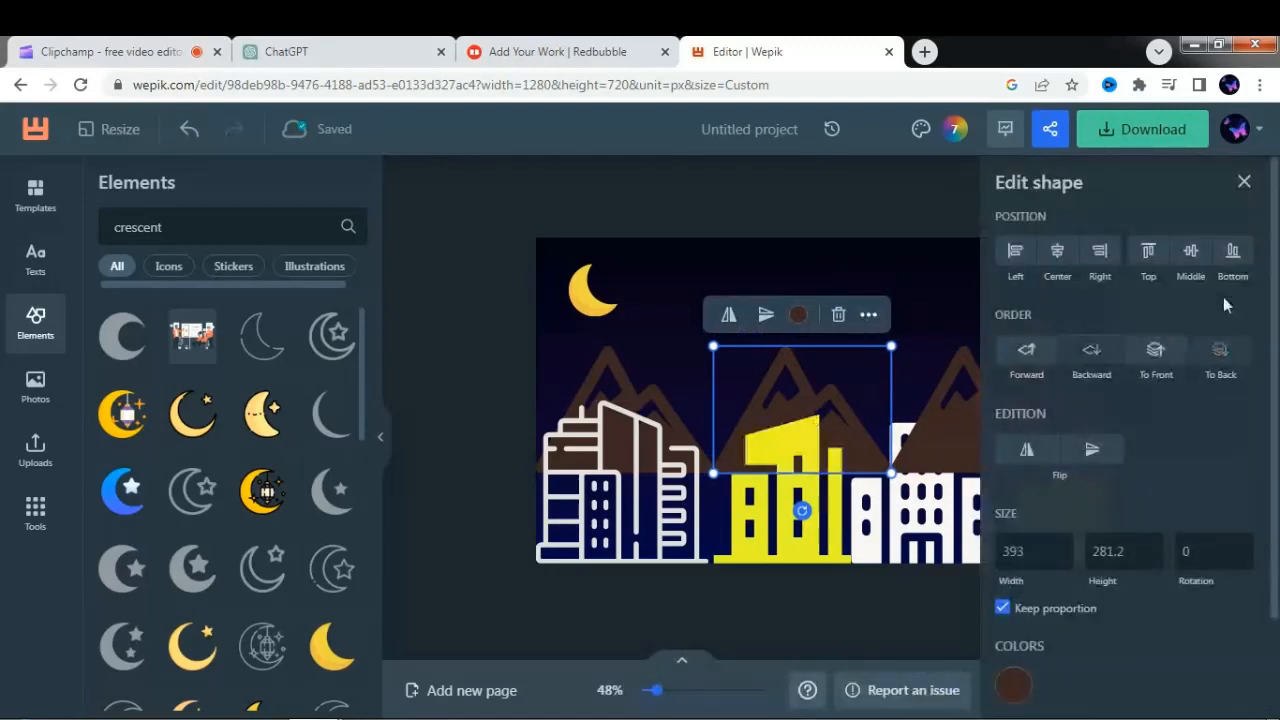
# - Send the third mountain from the left to the back, behind the white building
pyautogui.click(1246, 182)
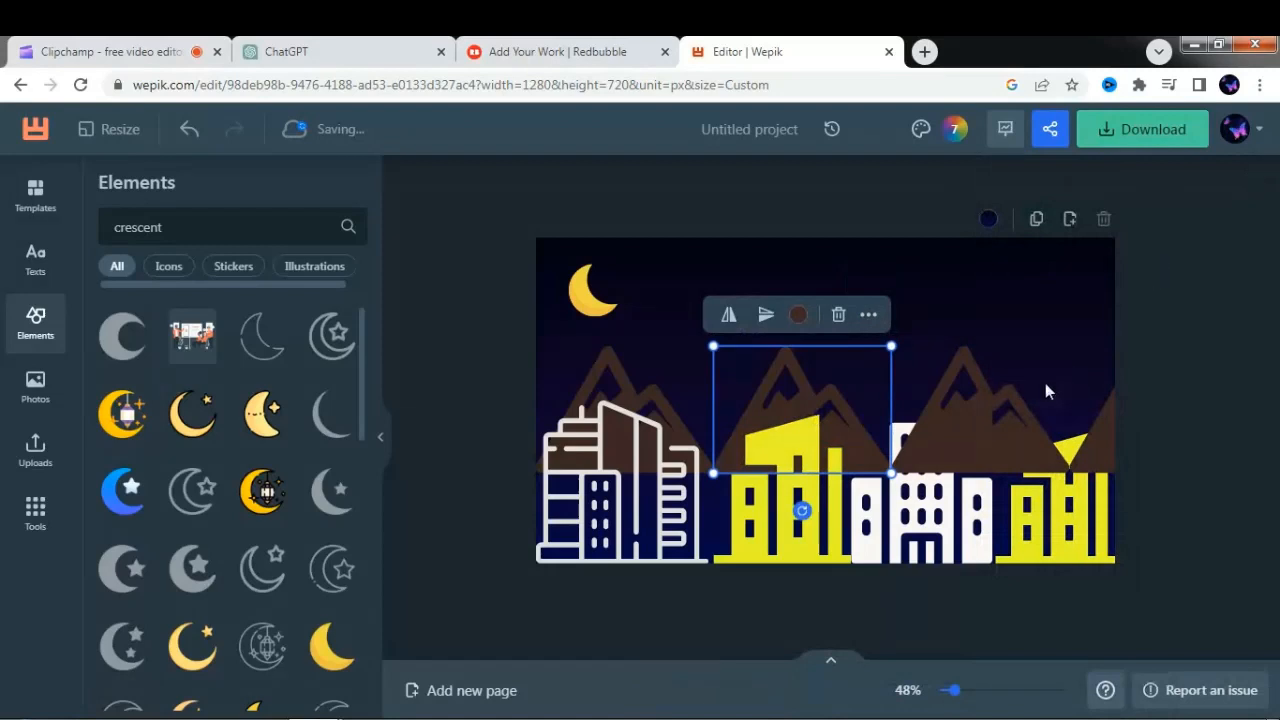
pyautogui.click(1001, 413)
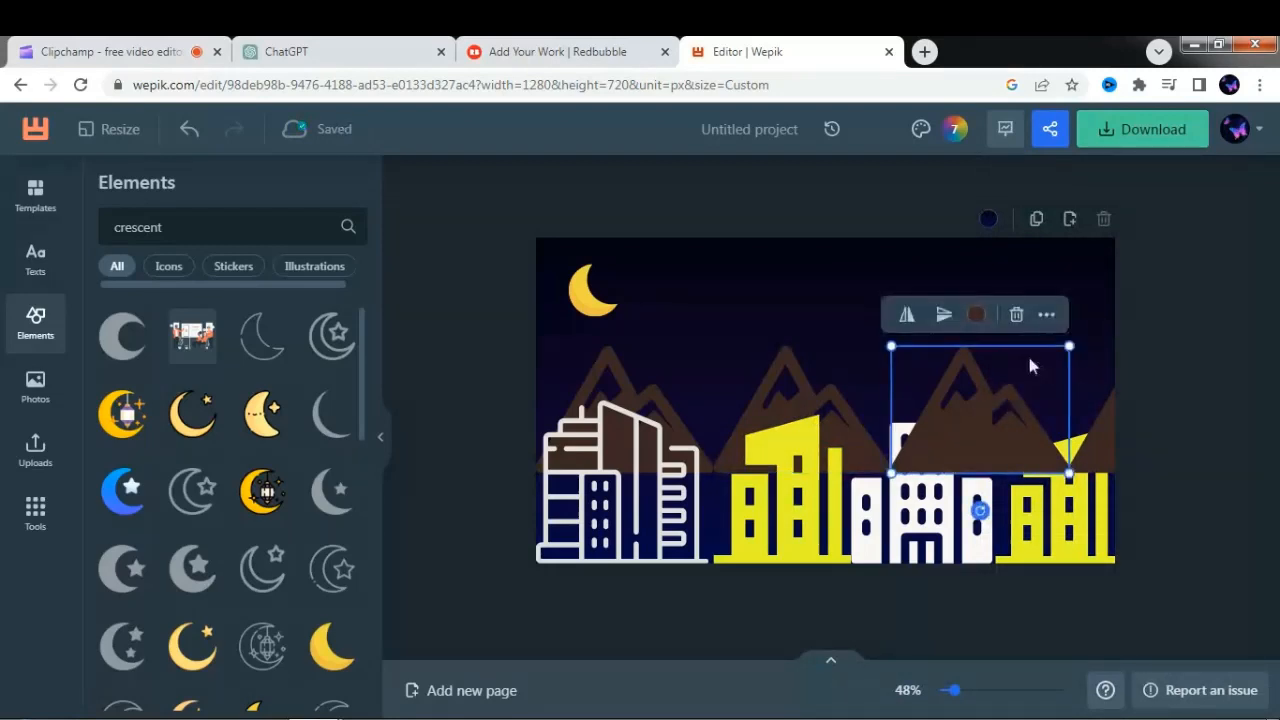
pyautogui.click(1045, 318)
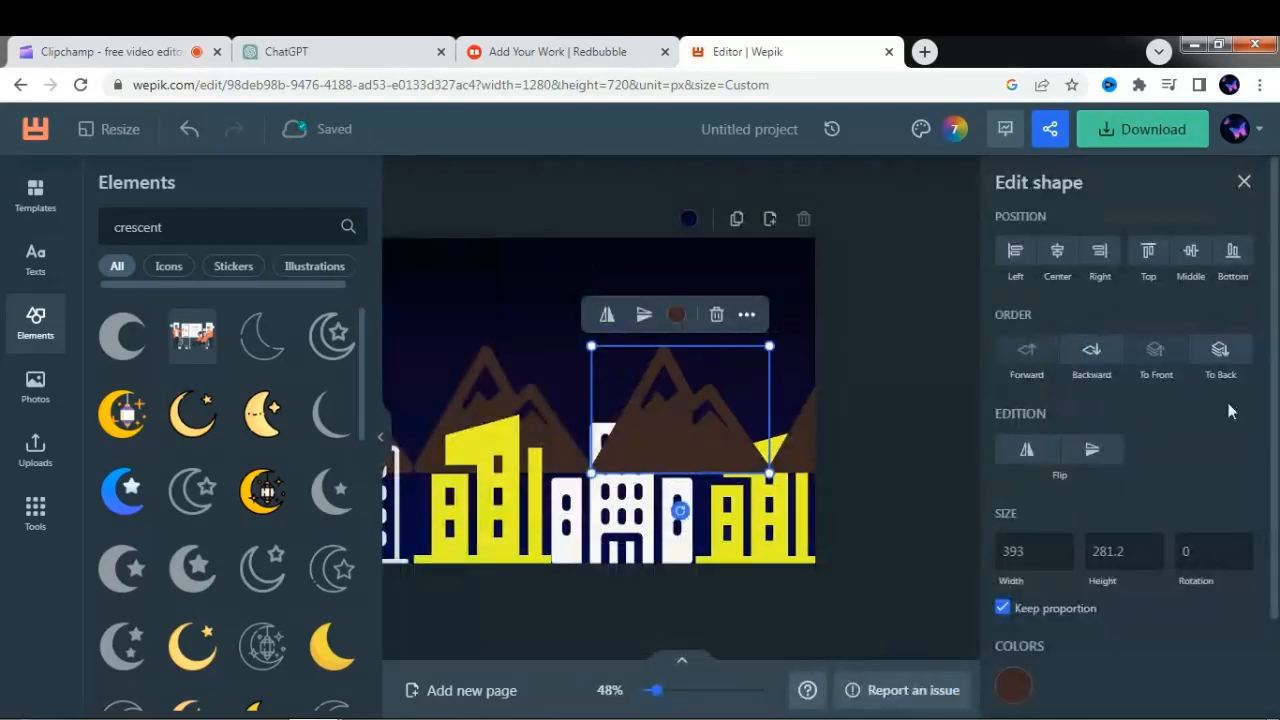
pyautogui.click(1222, 351)
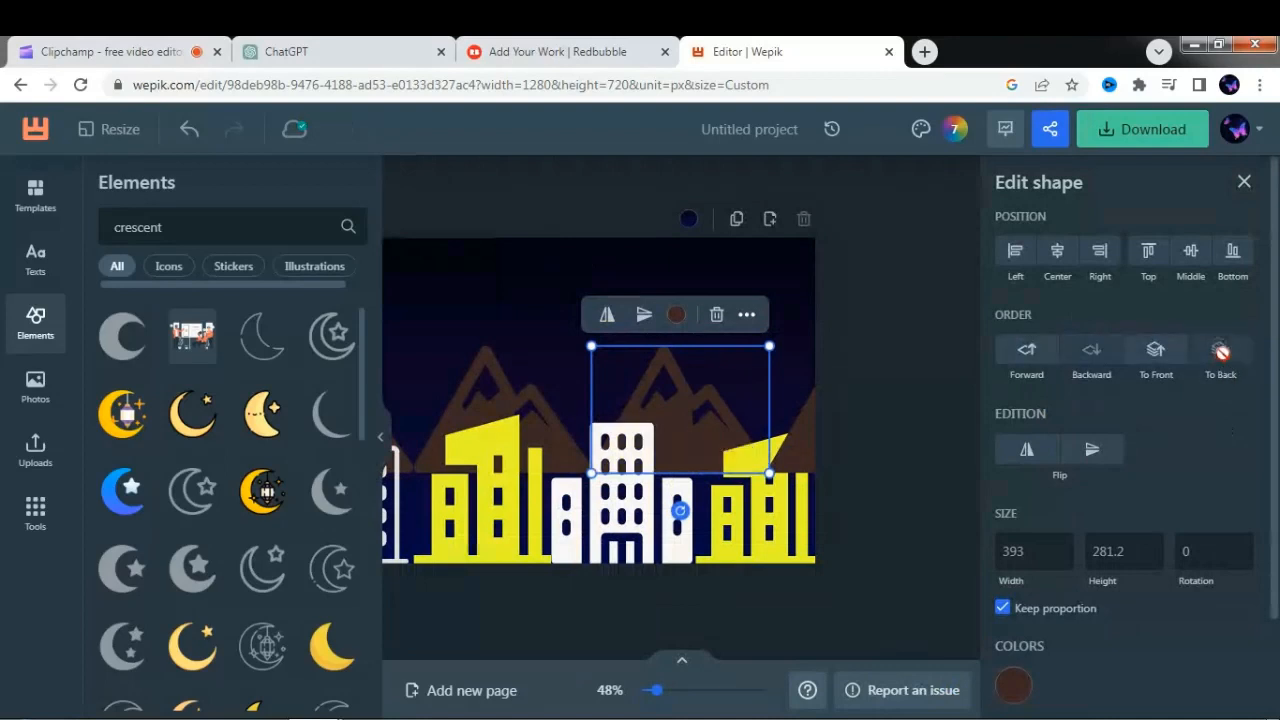
pyautogui.click(1245, 184)
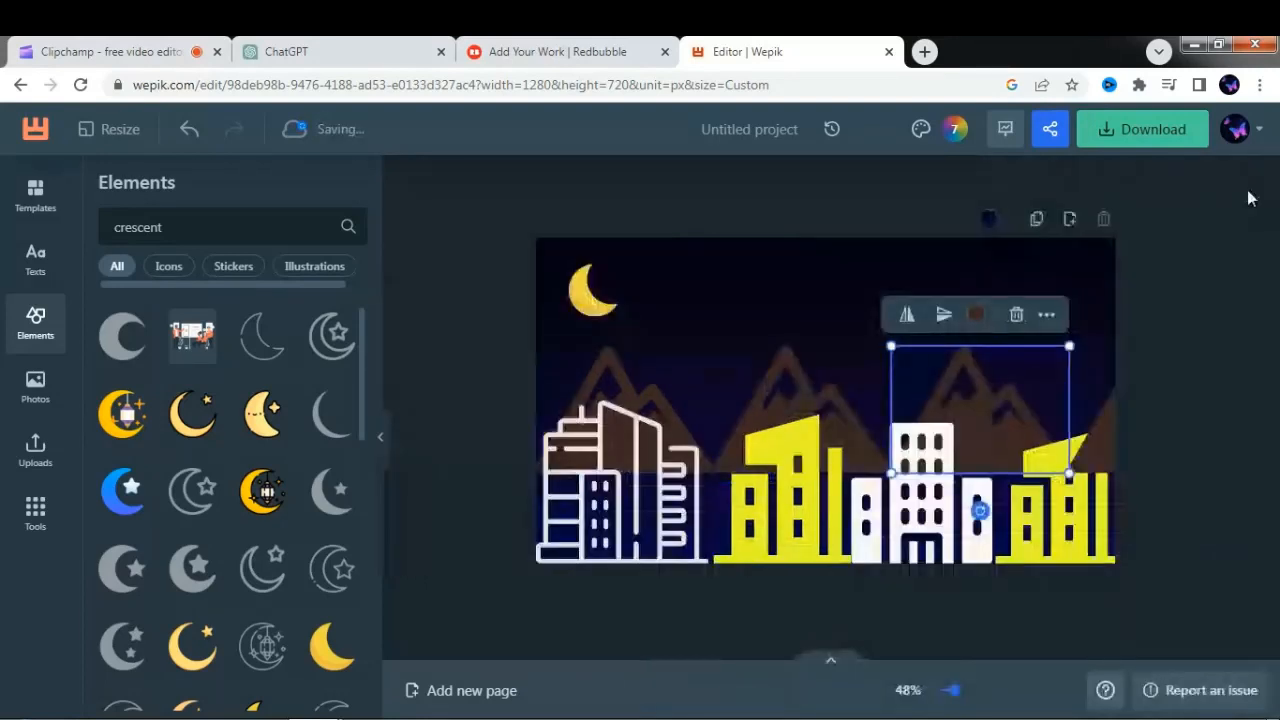
# - Send the rightmost mountain, which extends past the canvas edge, behind the yellow building
pyautogui.click(1107, 405)
pyautogui.click(1107, 405)
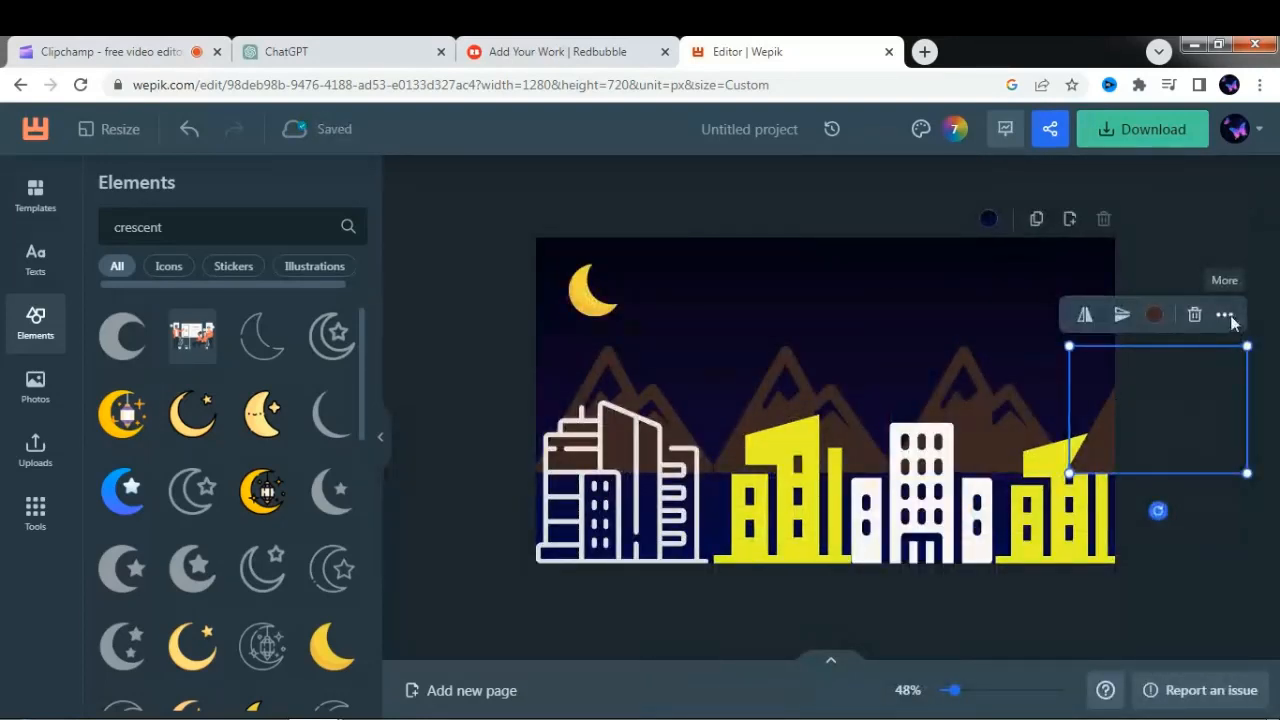
pyautogui.click(1226, 316)
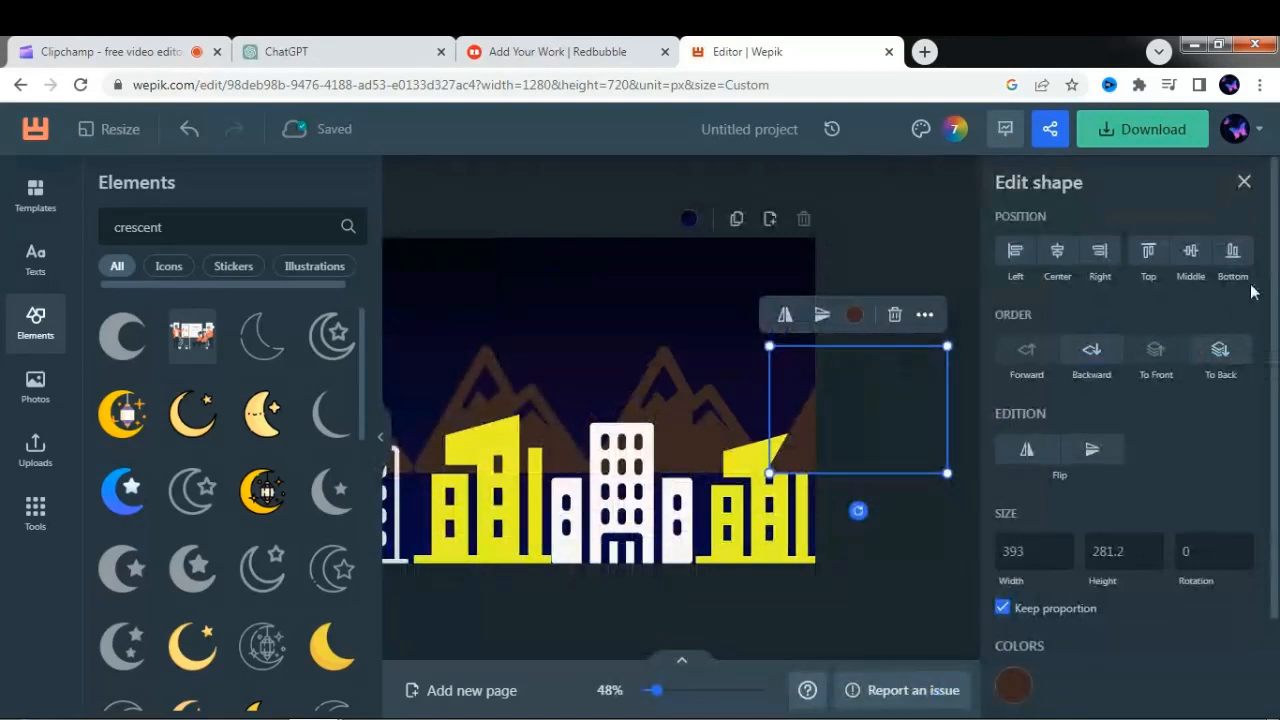
pyautogui.click(1222, 349)
pyautogui.click(1245, 184)
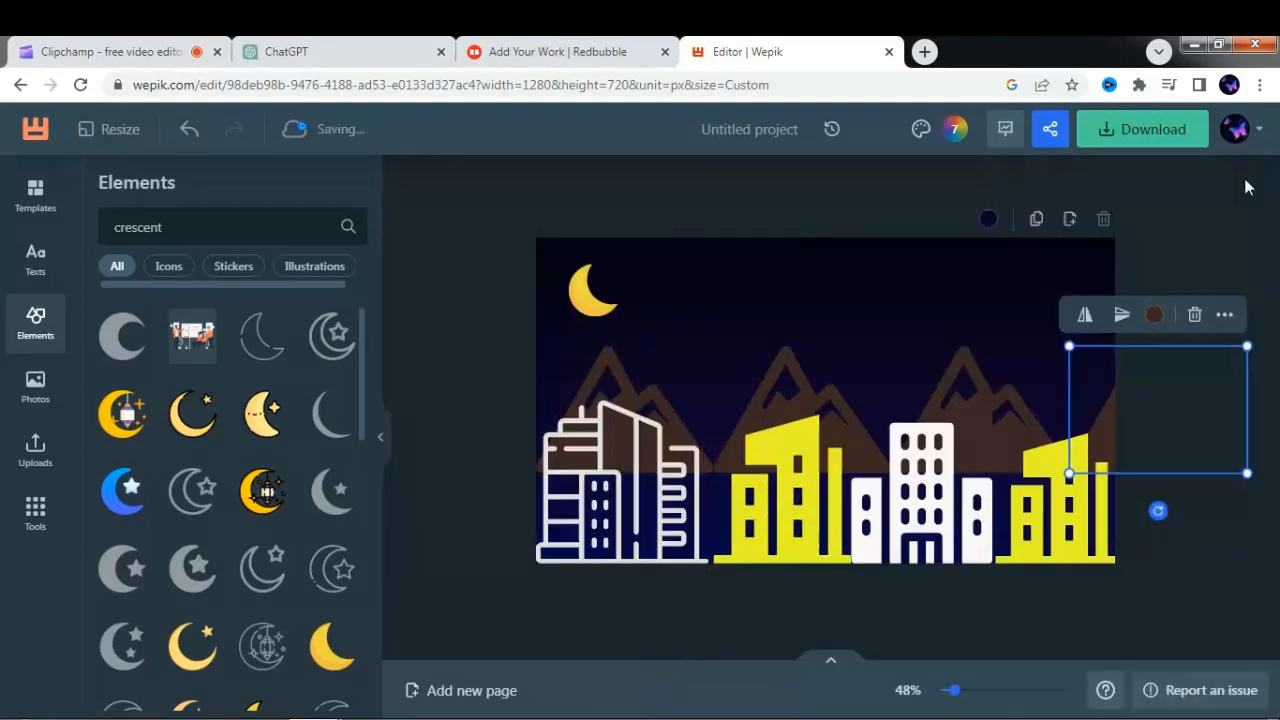
# - Search the elements for "stars" and add the cluster of four-pointed sparkles to the design
pyautogui.doubleClick(286, 210)
pyautogui.press('BackSpace')
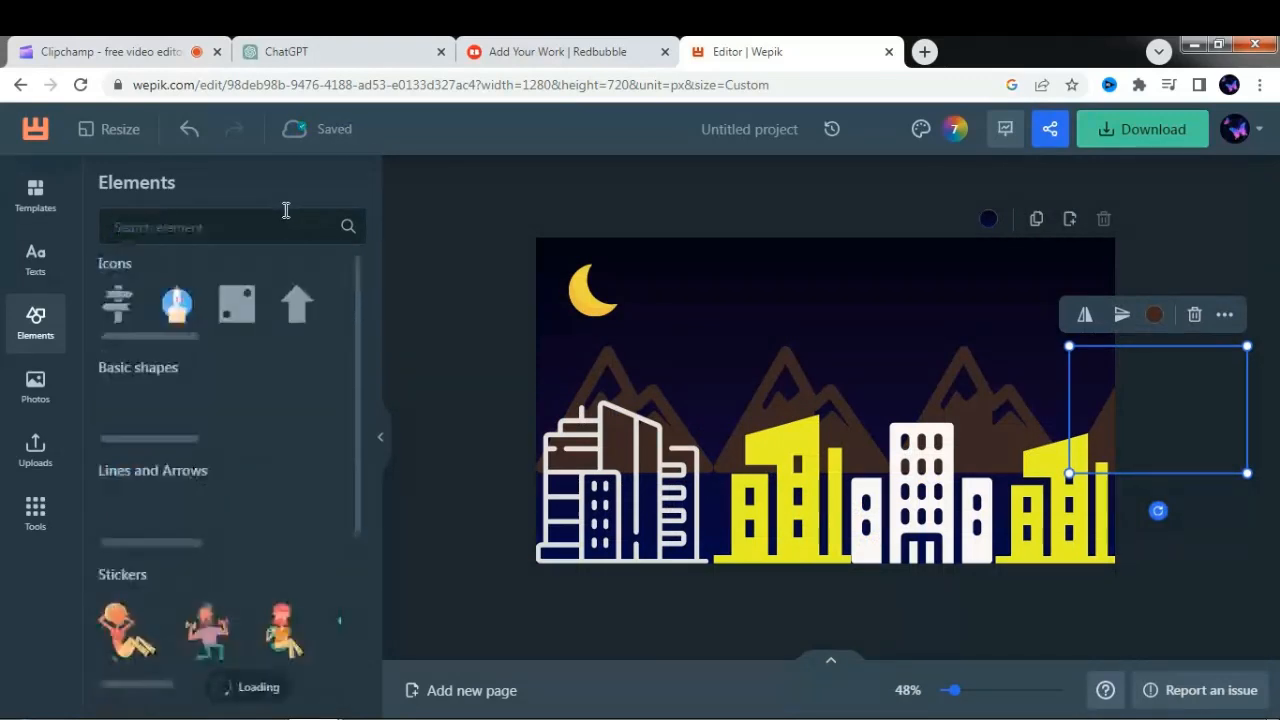
pyautogui.write('stars')
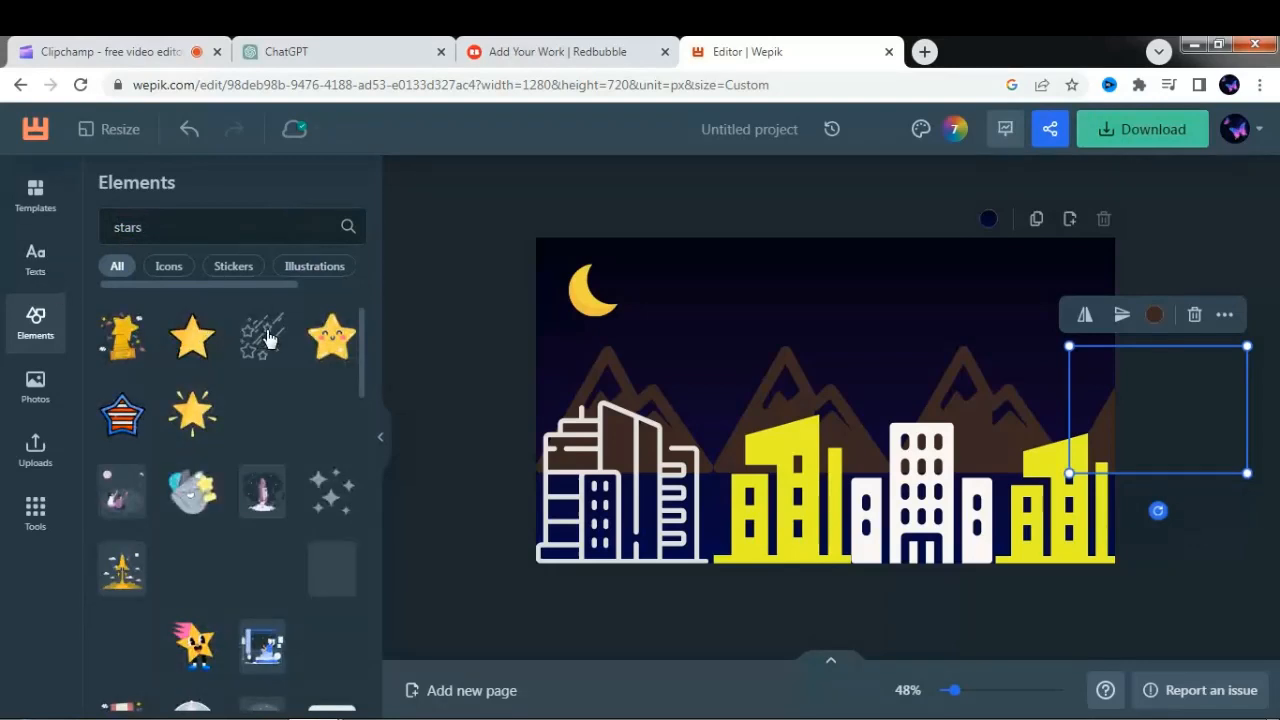
pyautogui.click(333, 491)
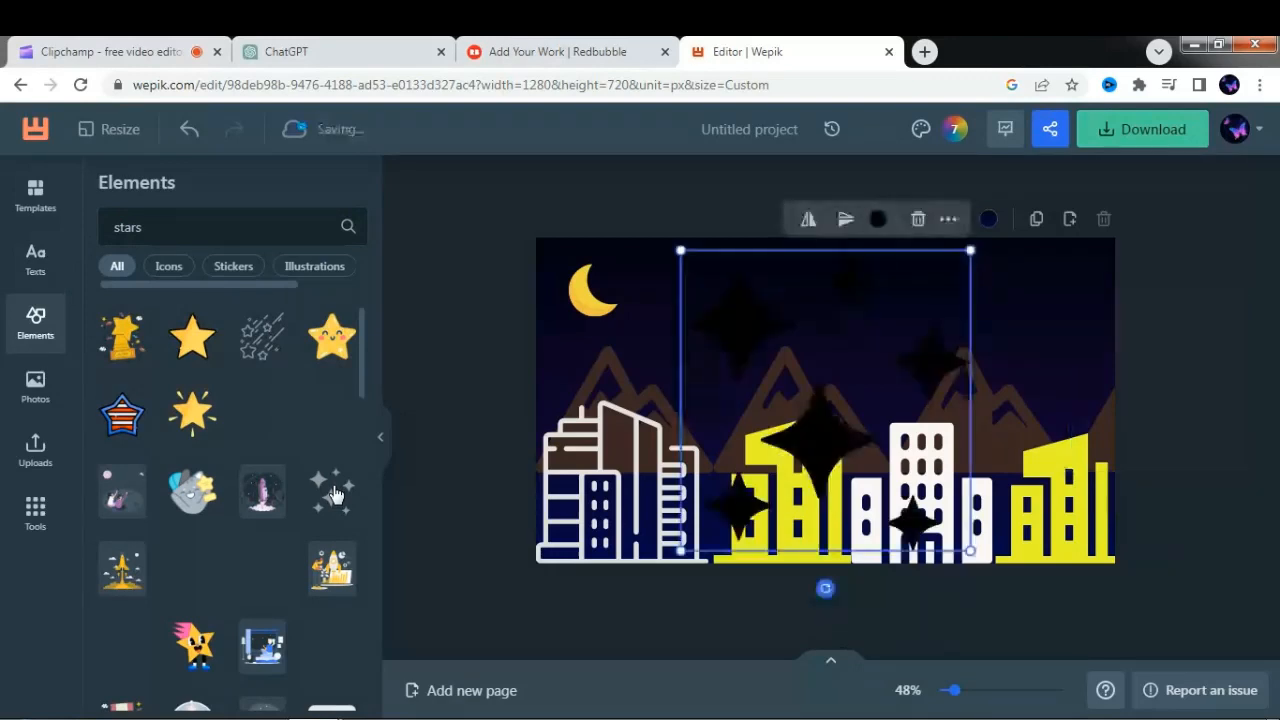
# - Color the sparkle cluster white (FFFFFF), then shrink it and place it near the top of the sky, right of center
pyautogui.click(878, 220)
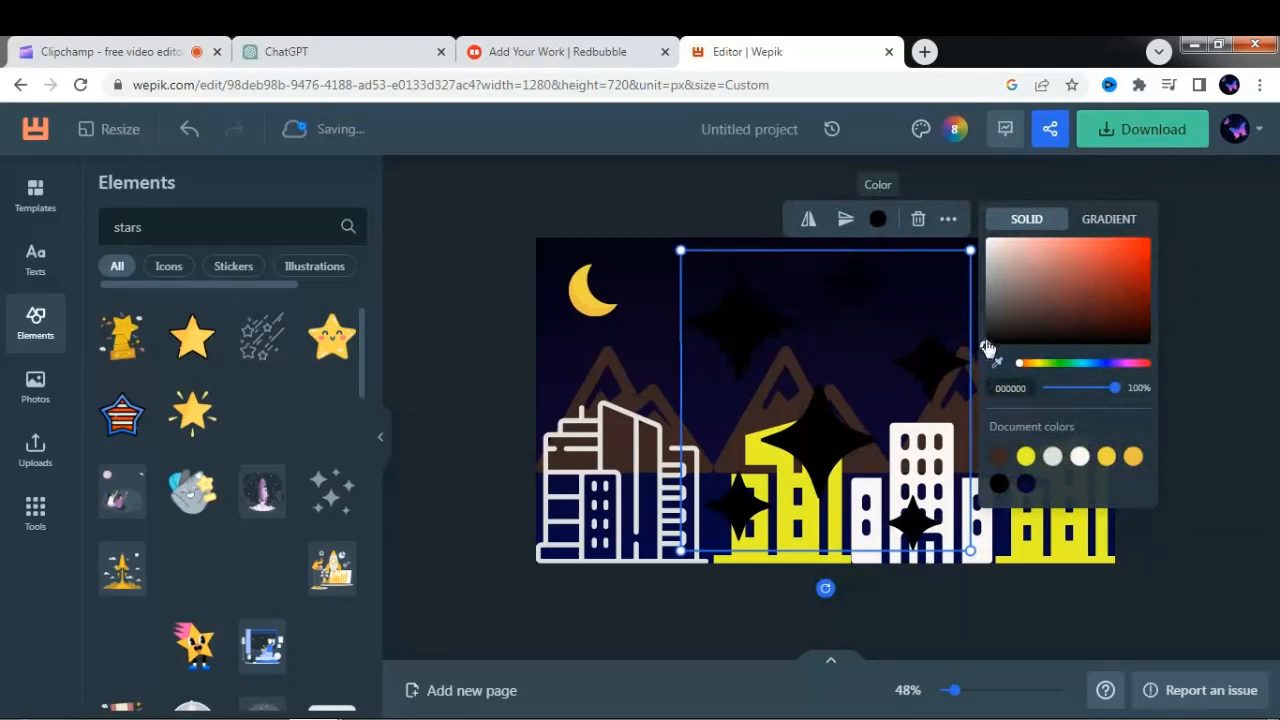
pyautogui.moveTo(987, 347); pyautogui.dragTo(985, 239)
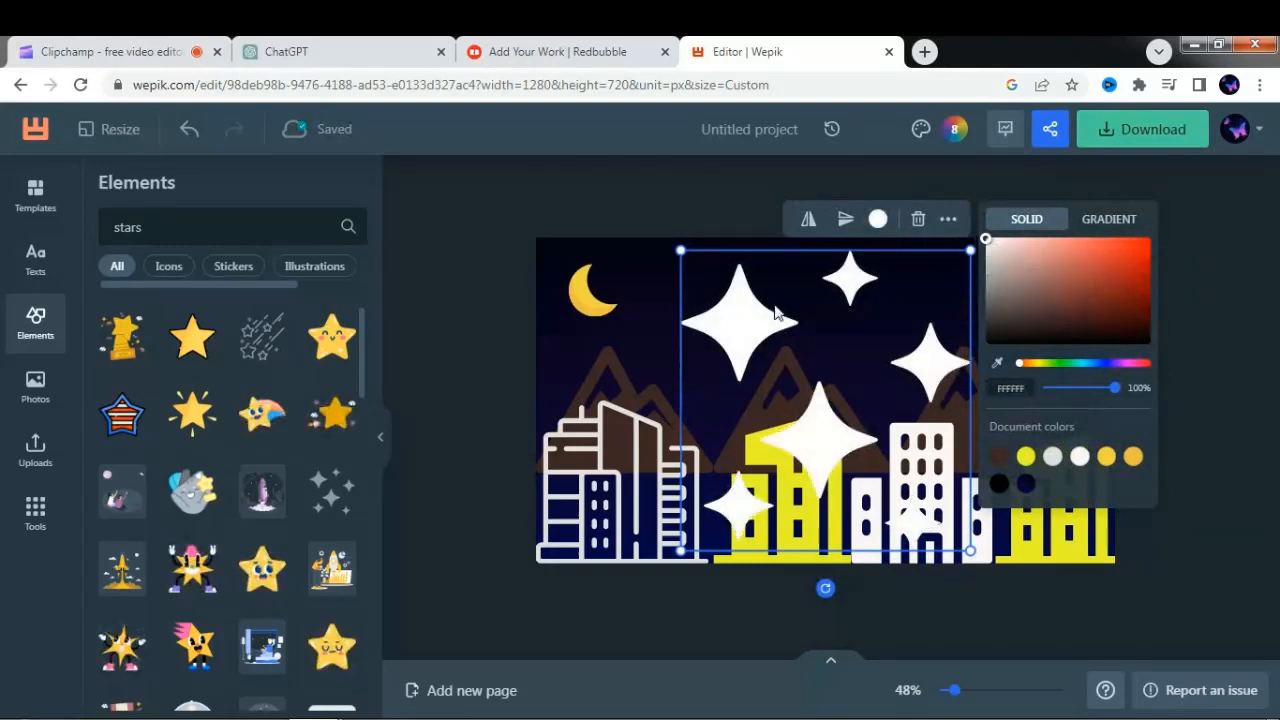
pyautogui.moveTo(680, 250); pyautogui.dragTo(900, 250)
pyautogui.moveTo(818, 247); pyautogui.dragTo(863, 266)
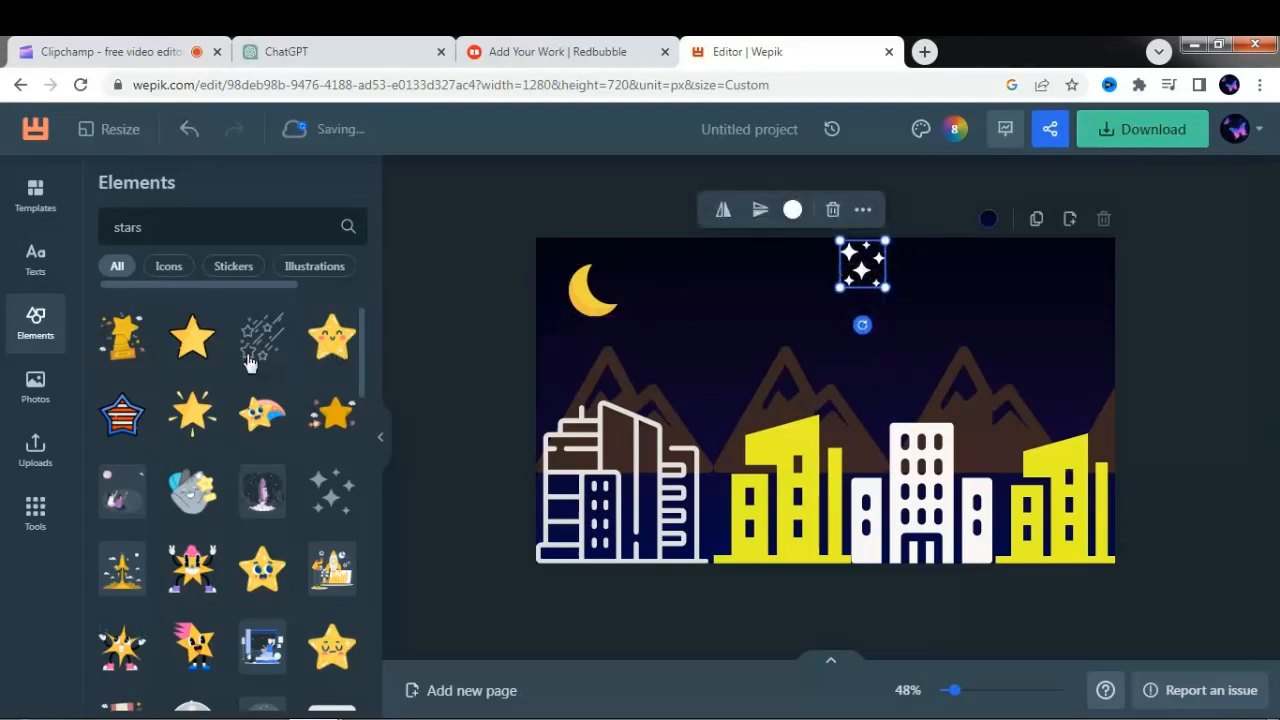
# - Add the black-outlined yellow five-pointed star, shrink it and place it in the sky between the moon and the sparkles
pyautogui.click(192, 336)
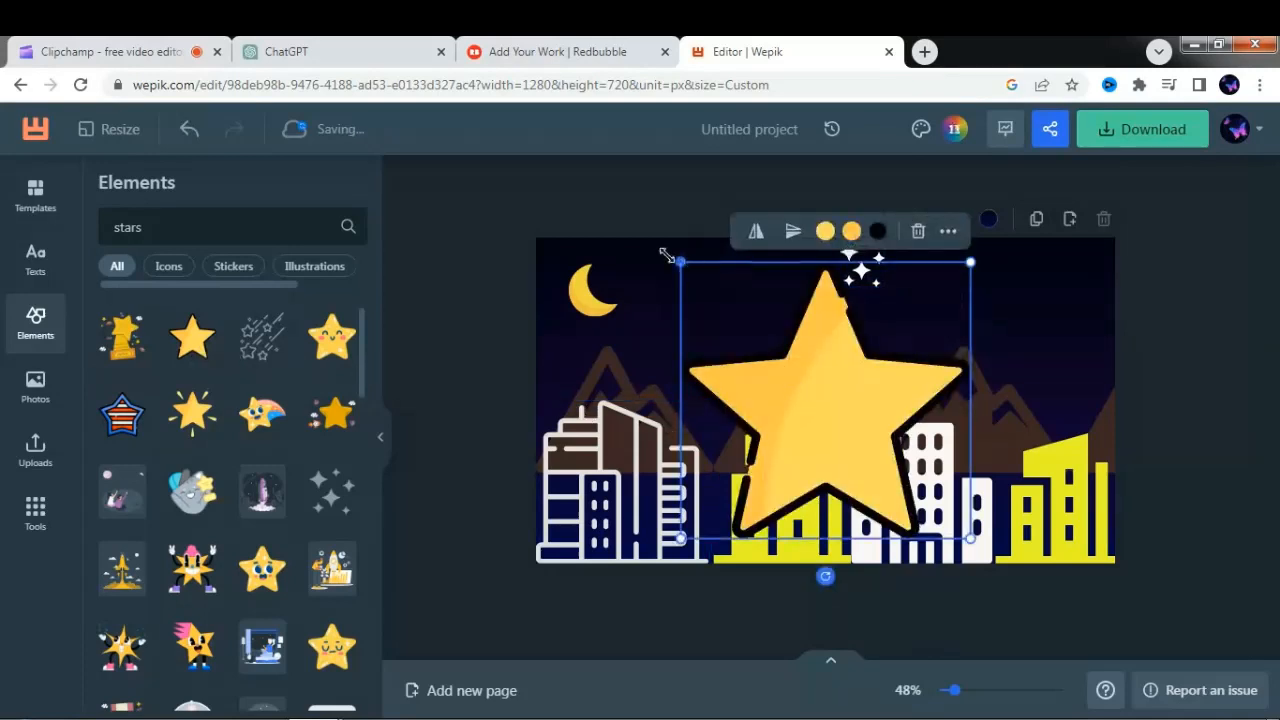
pyautogui.moveTo(698, 287); pyautogui.dragTo(937, 430)
pyautogui.moveTo(938, 514); pyautogui.dragTo(724, 312)
pyautogui.moveTo(688, 272); pyautogui.dragTo(652, 311)
# - Enlarge the crescent moon slightly toward the canvas corner and make the yellow star a little smaller
pyautogui.click(594, 290)
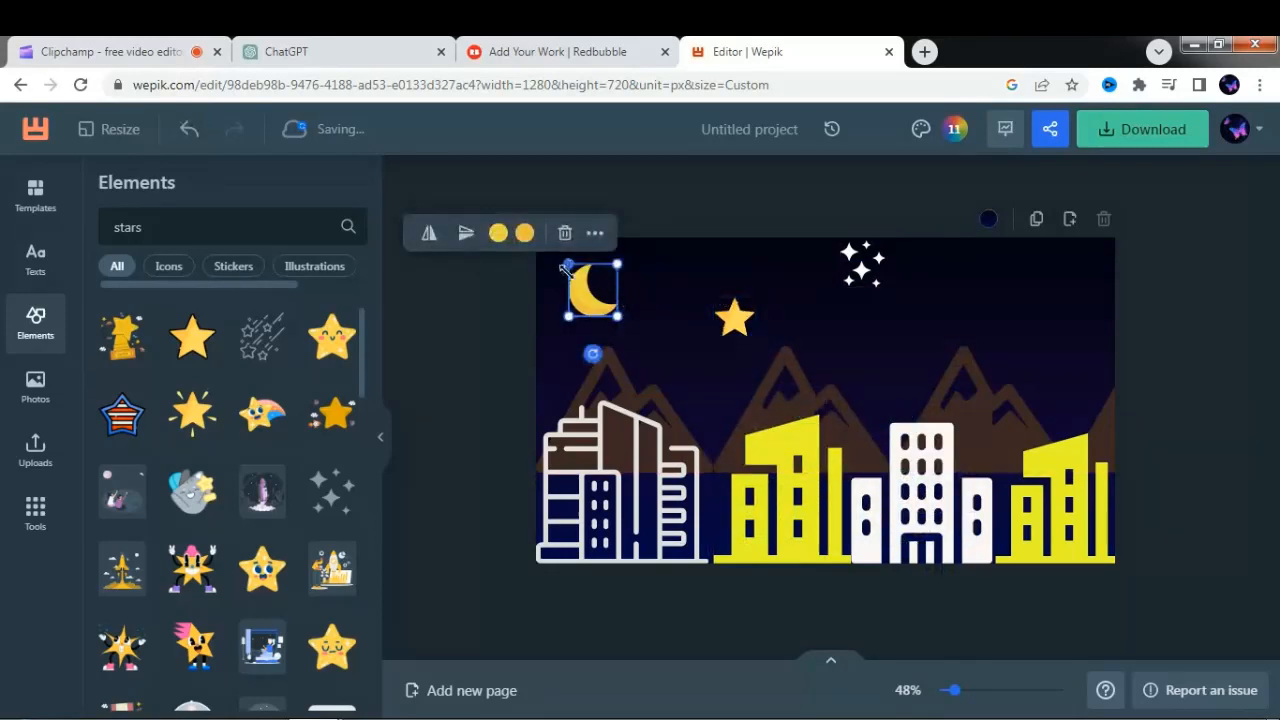
pyautogui.moveTo(563, 263); pyautogui.dragTo(550, 248)
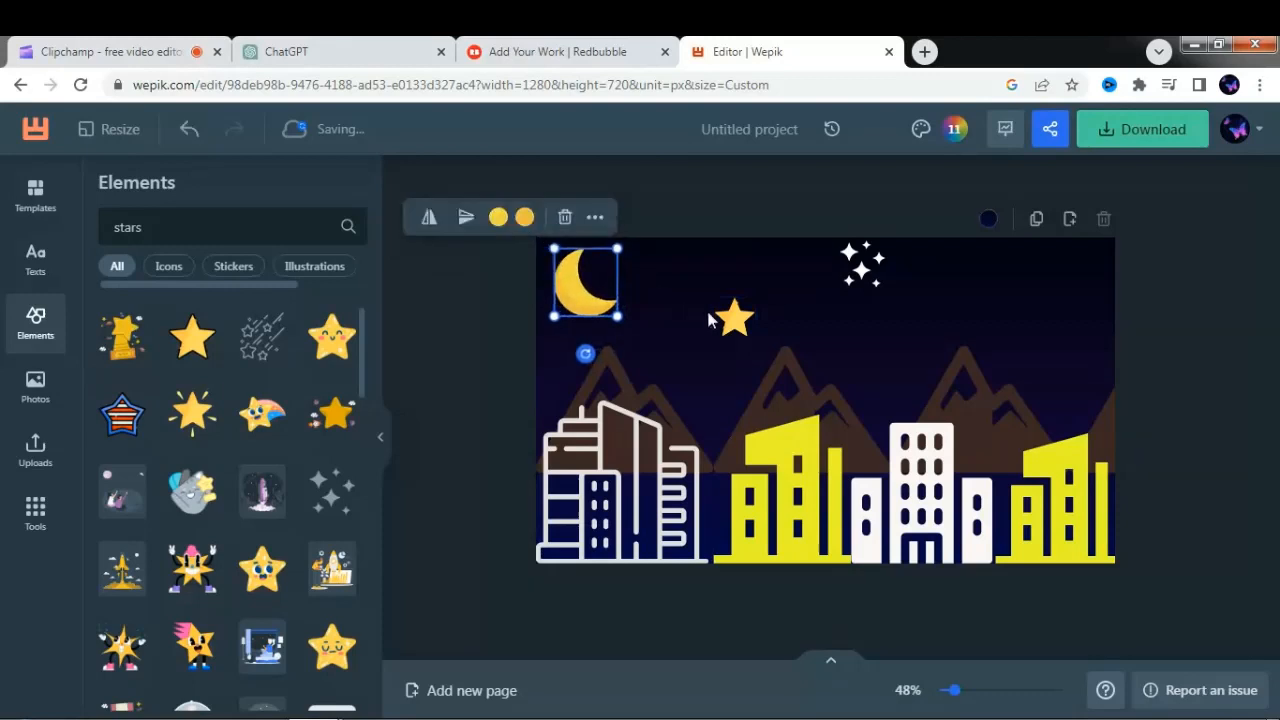
pyautogui.click(725, 325)
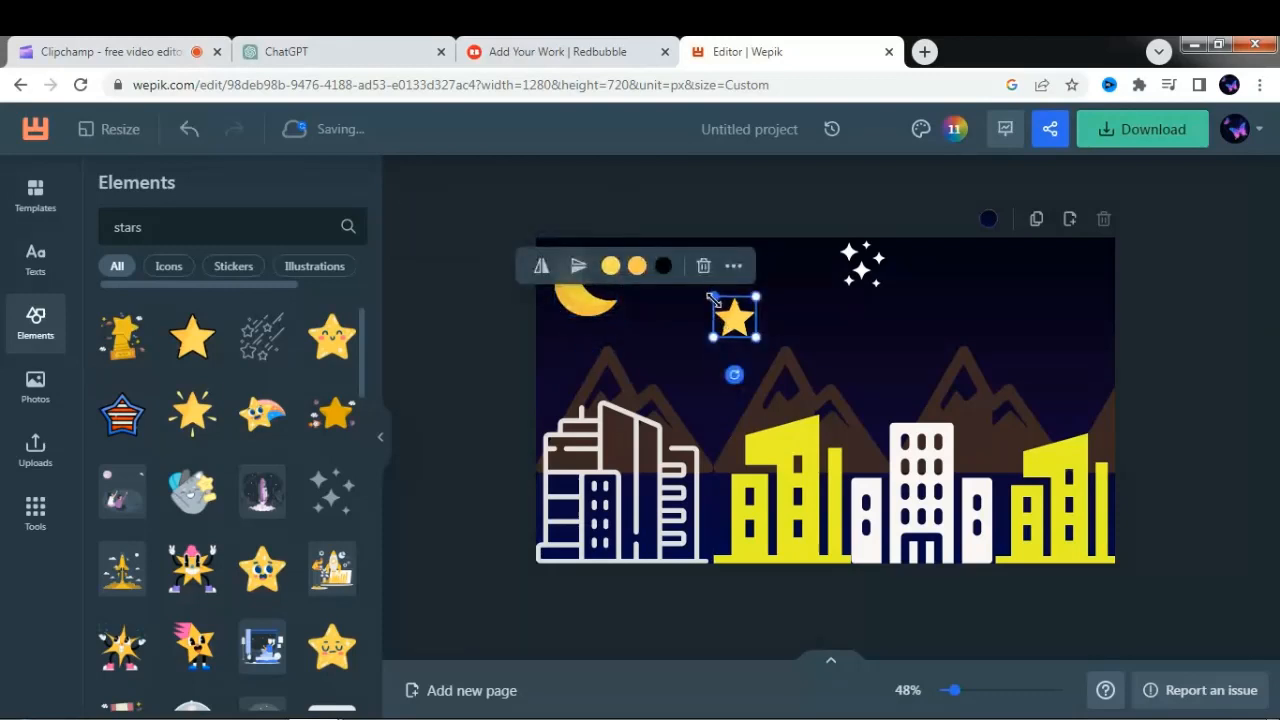
pyautogui.moveTo(713, 297); pyautogui.dragTo(727, 308)
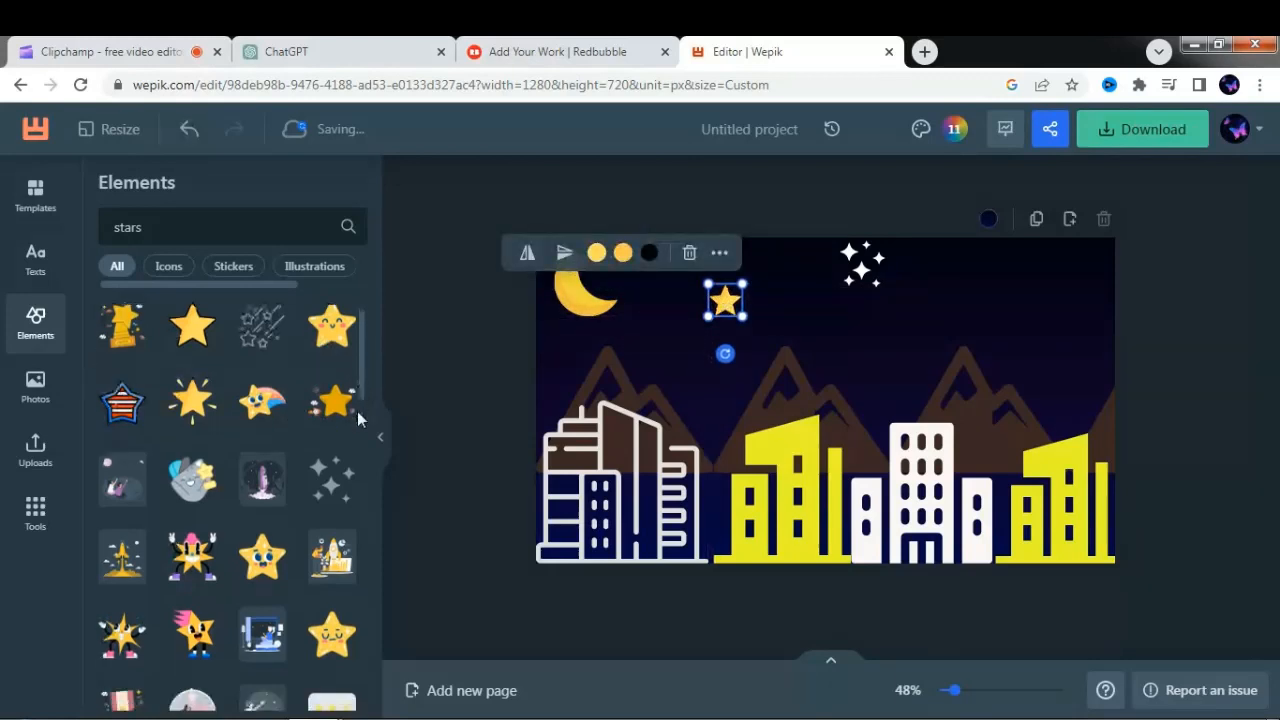
# - Add the yellow shooting star with streaks and small crosses, shrink it and place it above the third mountain
pyautogui.scroll(-1, 357, 425)
pyautogui.scroll(-5, 357, 480)
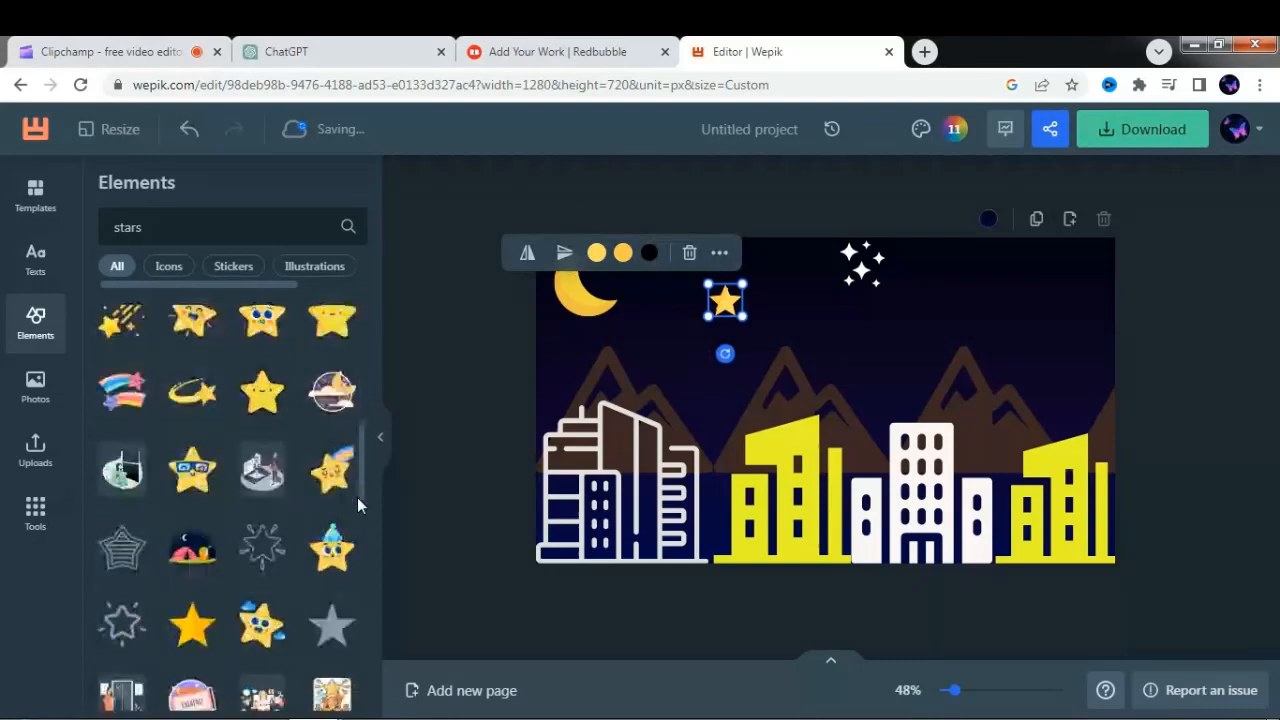
pyautogui.click(125, 333)
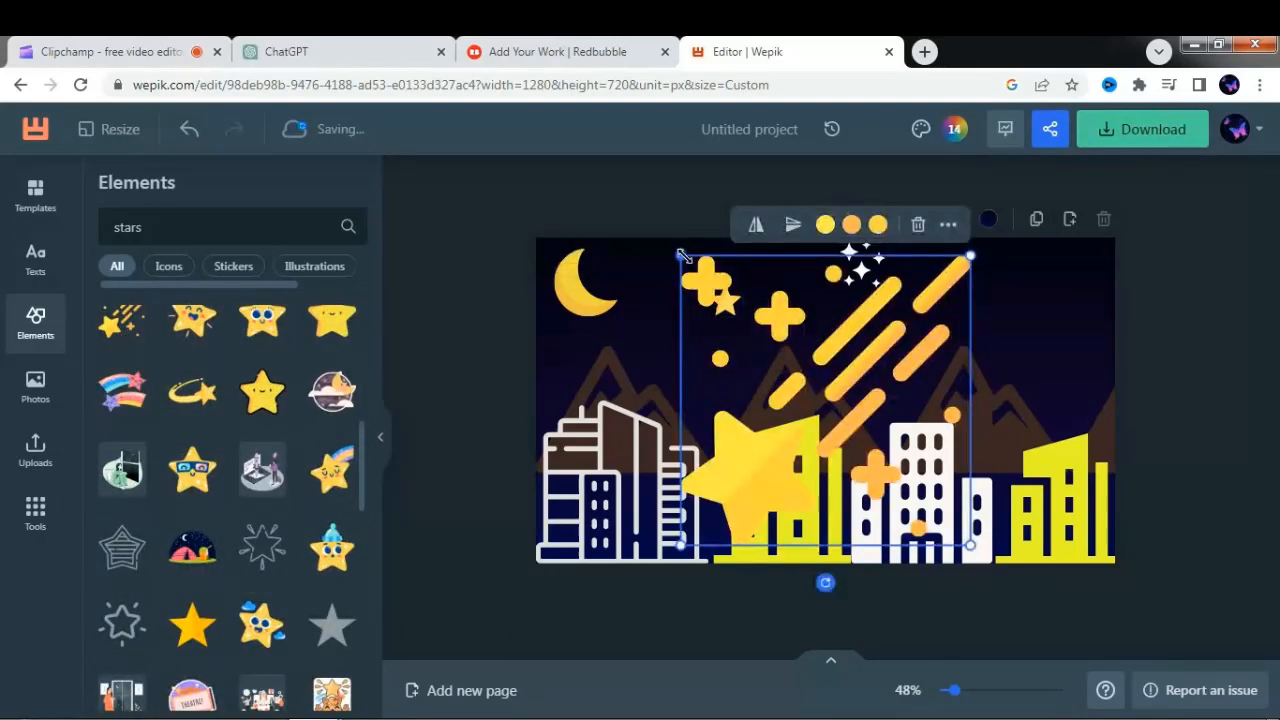
pyautogui.moveTo(681, 255); pyautogui.dragTo(868, 437)
pyautogui.moveTo(899, 495); pyautogui.dragTo(960, 310)
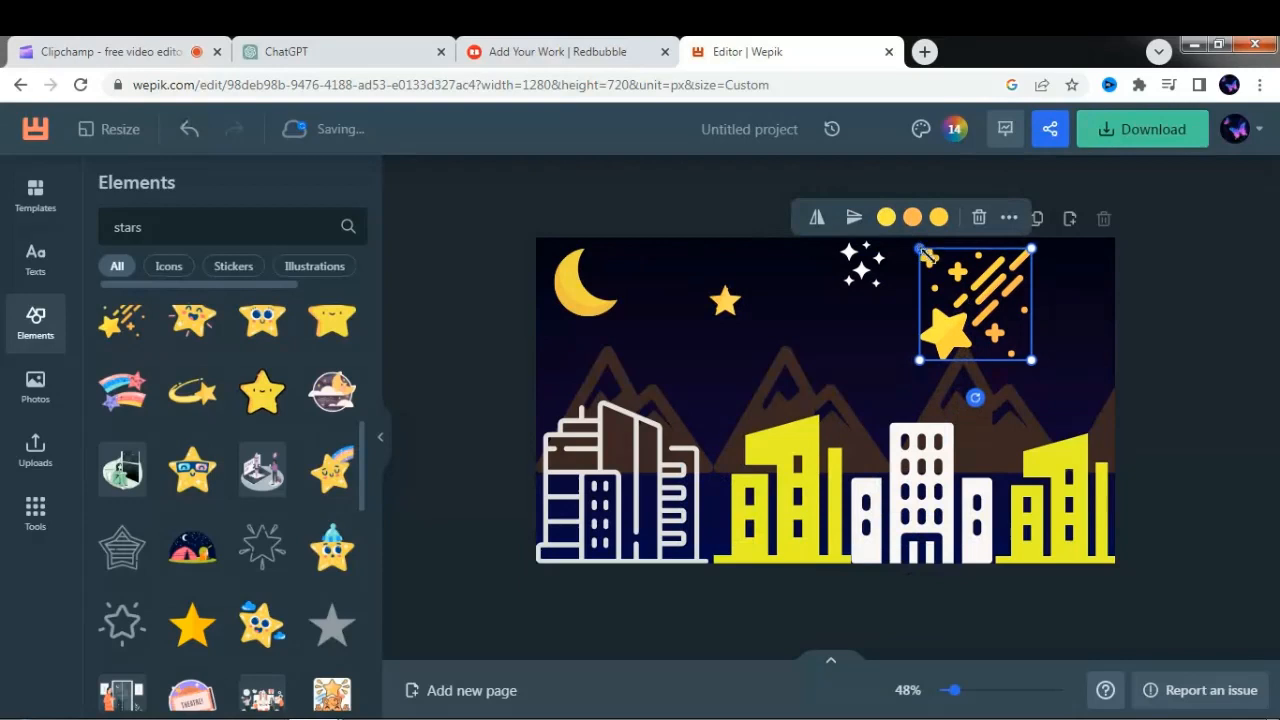
pyautogui.moveTo(924, 254); pyautogui.dragTo(959, 290)
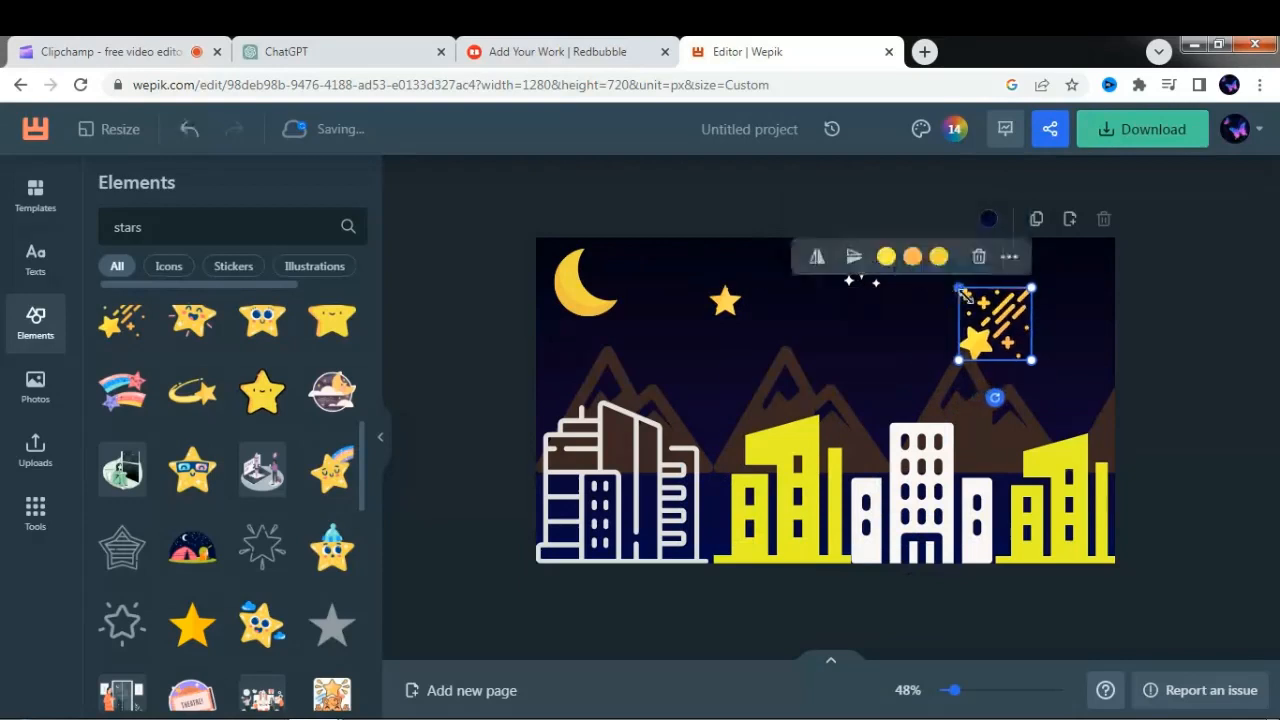
# - Duplicate the white sparkle cluster to the lower right of the original, and move the shooting star, reduced further, toward the sky's upper right
pyautogui.click(866, 285)
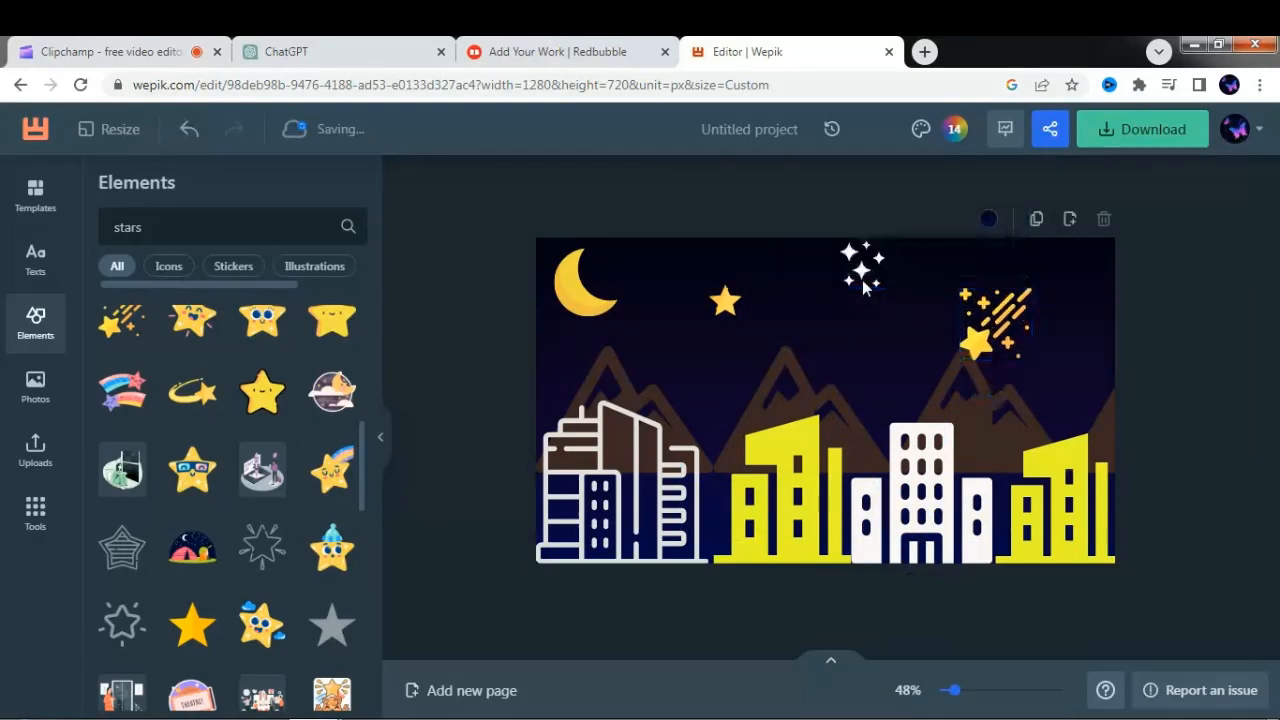
pyautogui.moveTo(862, 280); pyautogui.dragTo(862, 336)
pyautogui.click(995, 333)
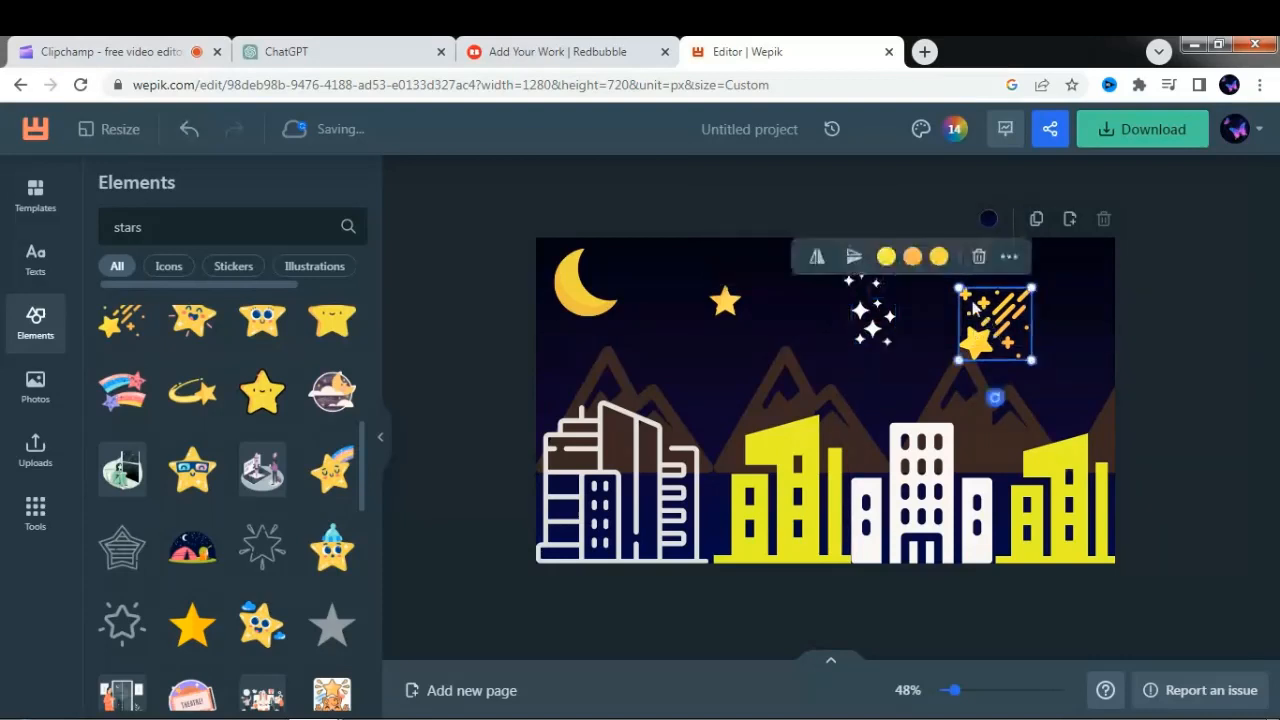
pyautogui.moveTo(965, 290); pyautogui.dragTo(1054, 281)
pyautogui.click(878, 336)
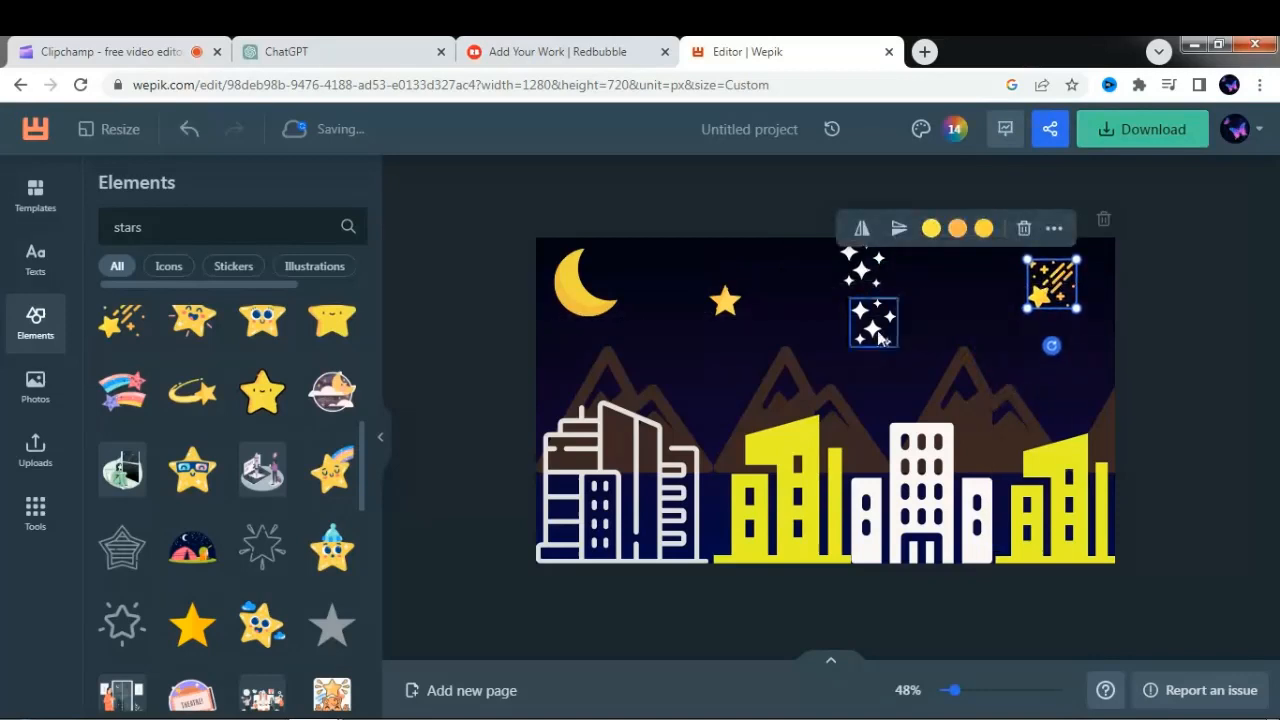
pyautogui.moveTo(878, 336); pyautogui.dragTo(933, 328)
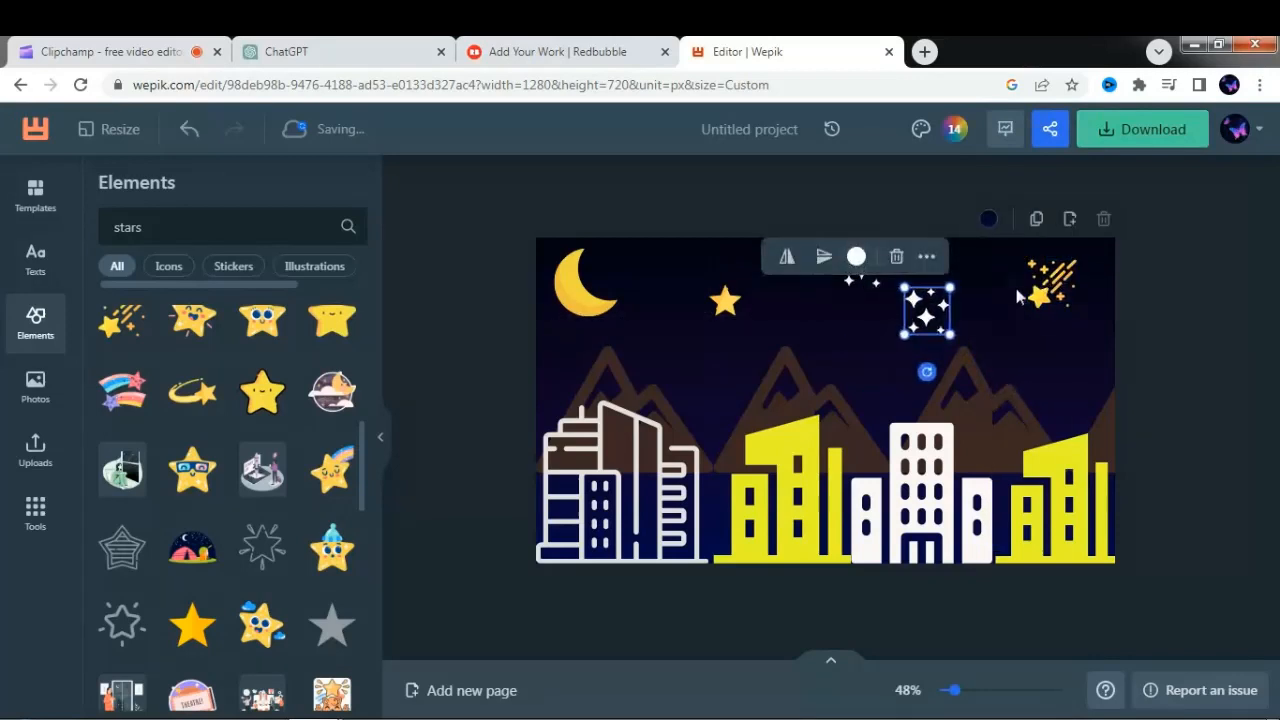
# - Duplicate the shooting star, place a smaller copy beside the moon, and shift the yellow star right to make room
pyautogui.click(1048, 289)
pyautogui.hotkey('ctrl', 'c')
pyautogui.hotkey('ctrl', 'v')
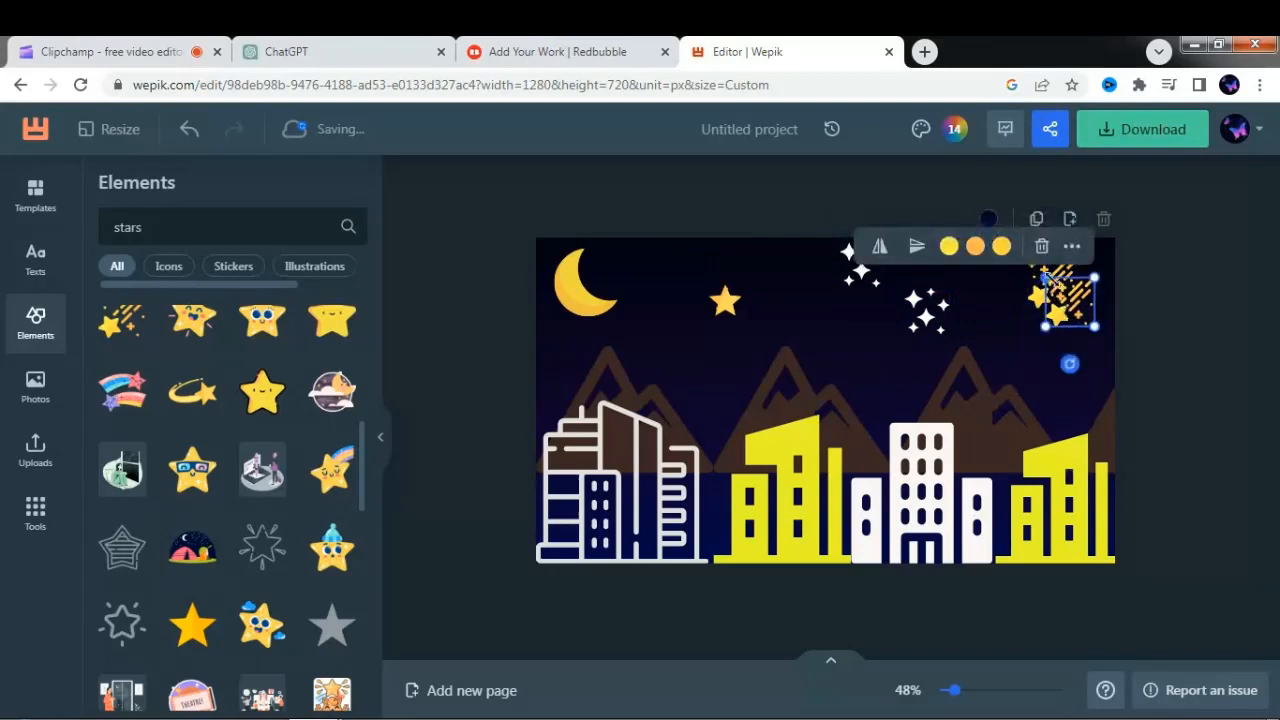
pyautogui.moveTo(1047, 279); pyautogui.dragTo(769, 312)
pyautogui.click(728, 302)
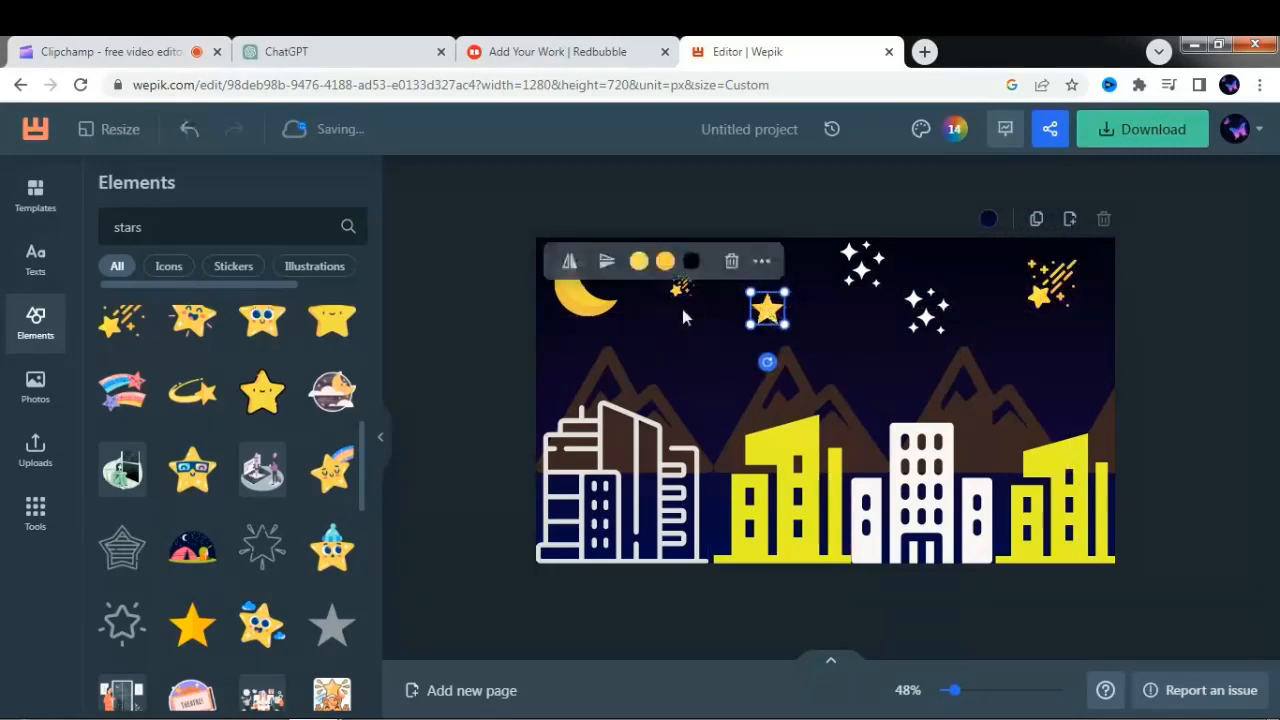
pyautogui.moveTo(675, 290); pyautogui.dragTo(682, 280)
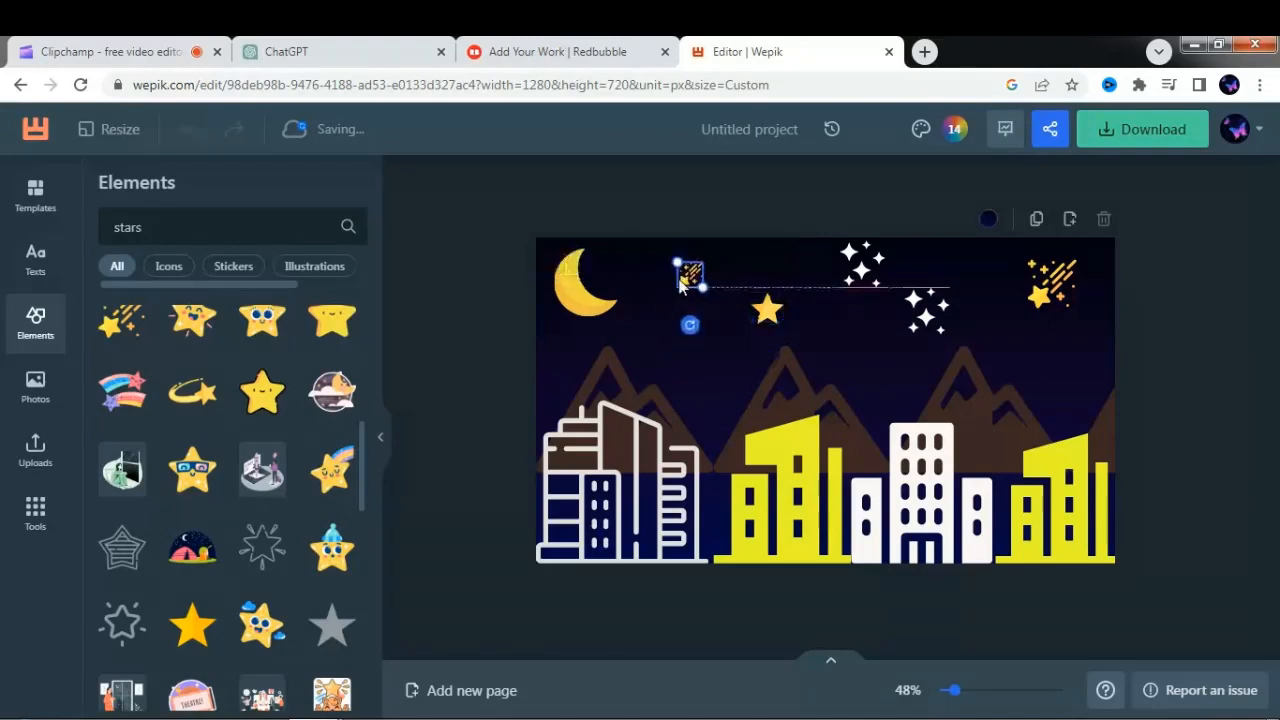
pyautogui.moveTo(766, 318); pyautogui.dragTo(762, 313)
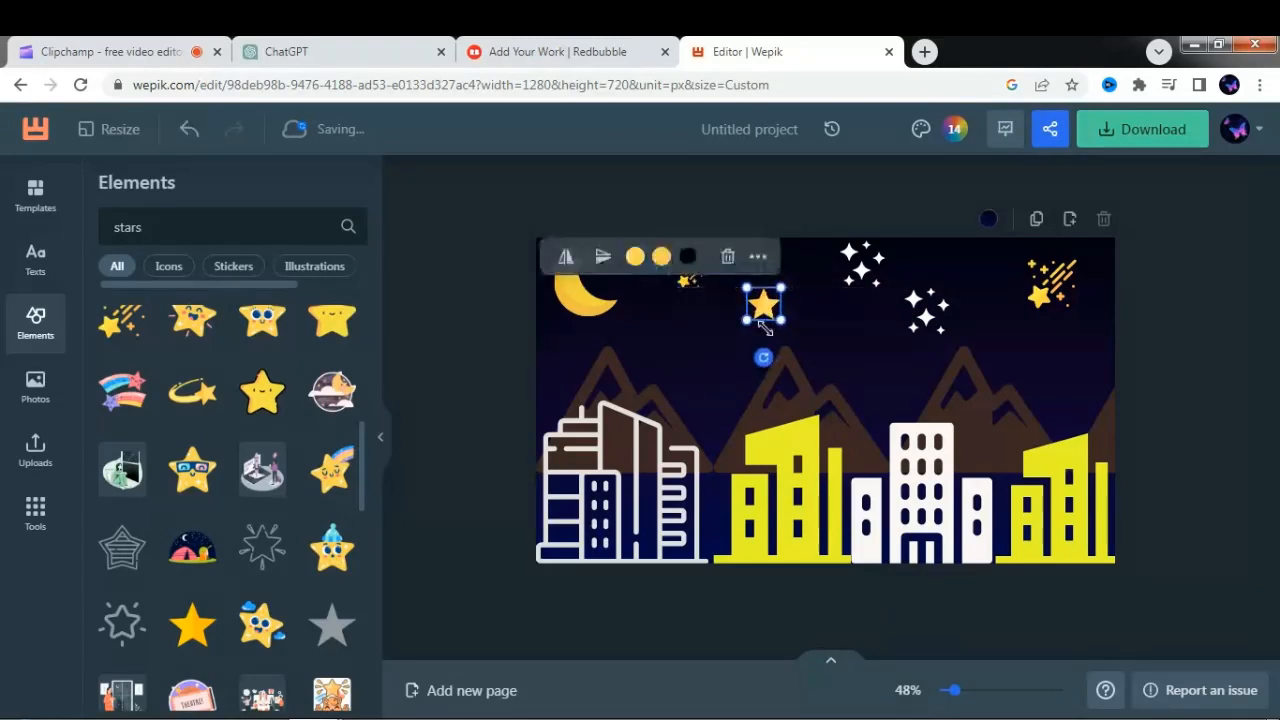
# - Search the elements for "firefly" and add the orange firefly with black outlines to the design
pyautogui.click(262, 218)
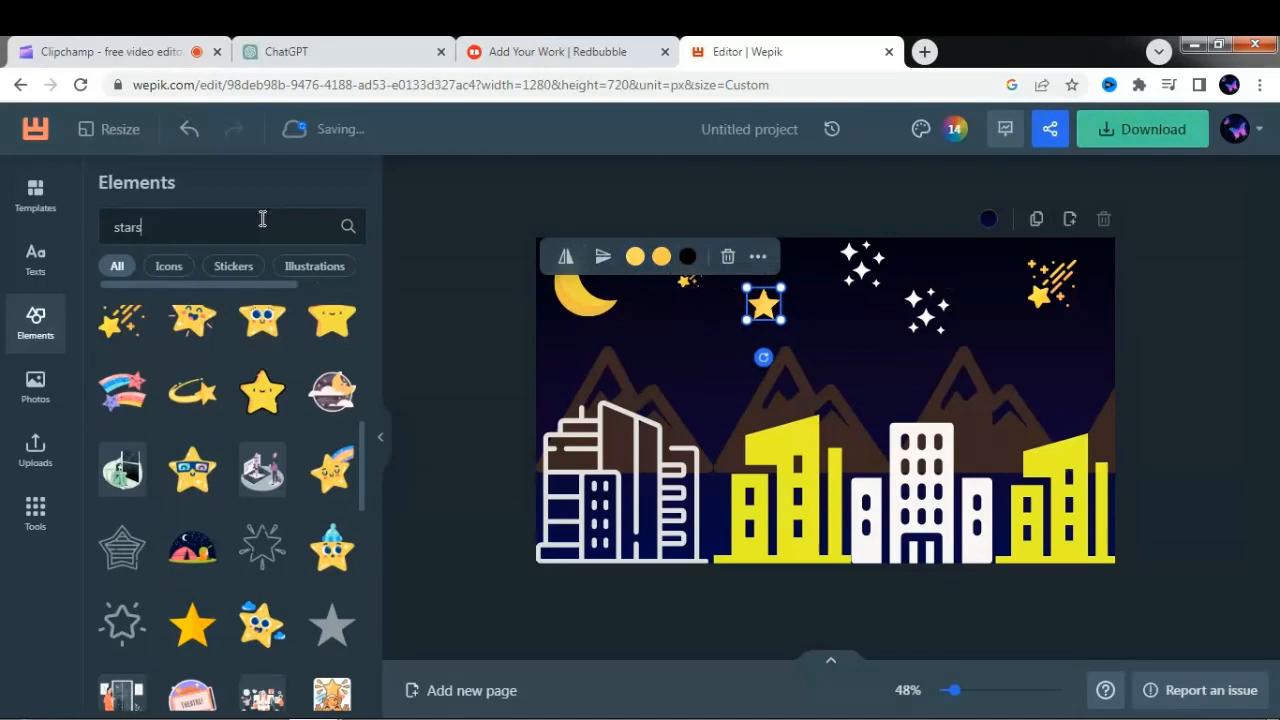
pyautogui.press('BackSpace')
pyautogui.press('BackSpace')
pyautogui.press('BackSpace')
pyautogui.press('BackSpace')
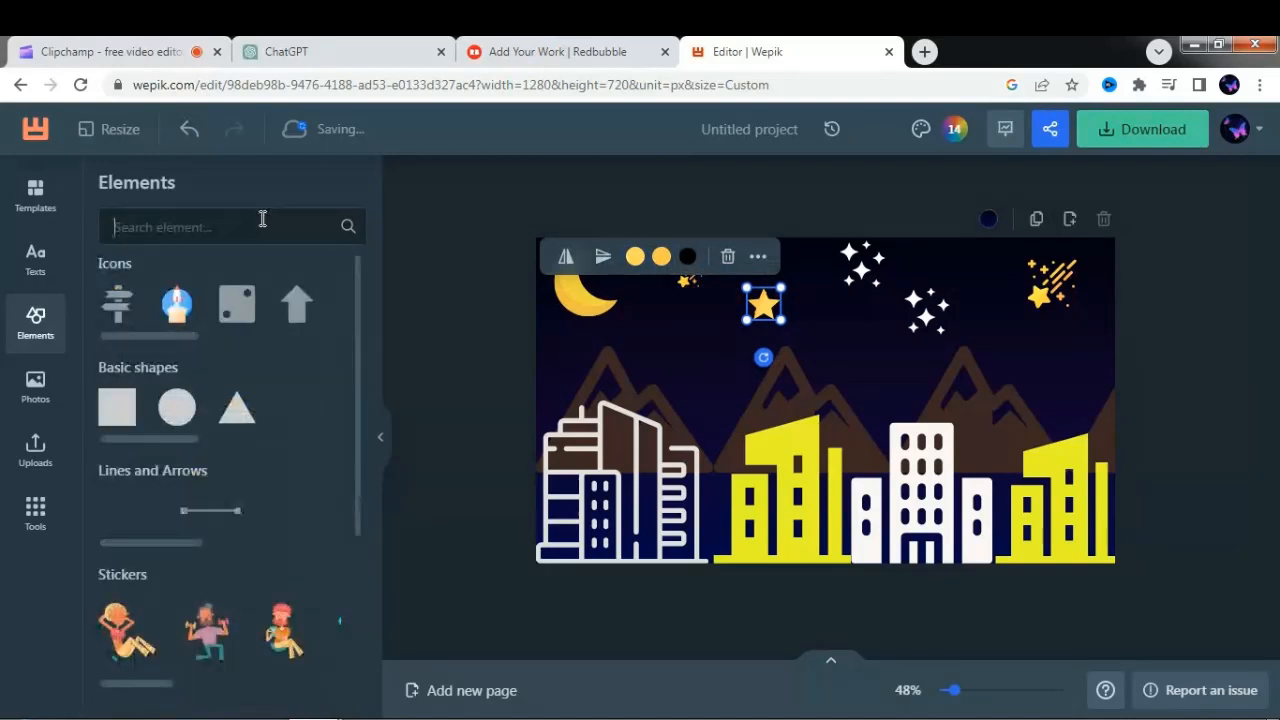
pyautogui.write('firefly')
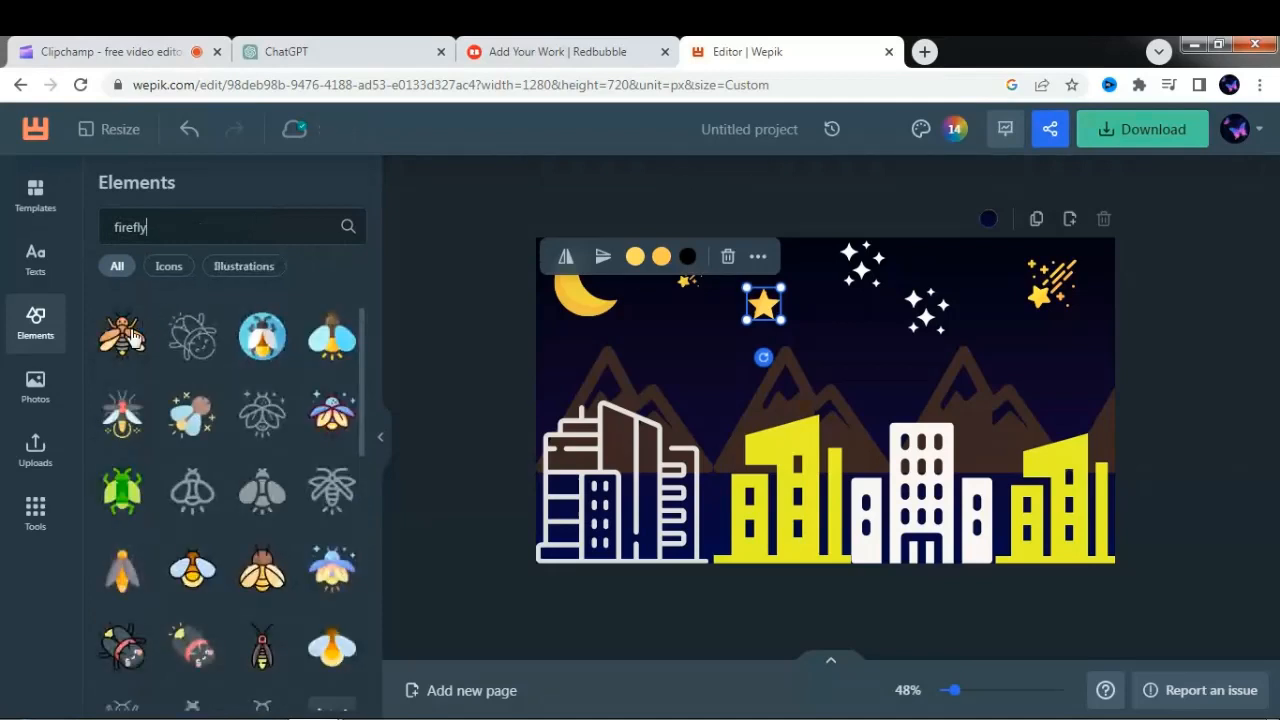
pyautogui.click(122, 342)
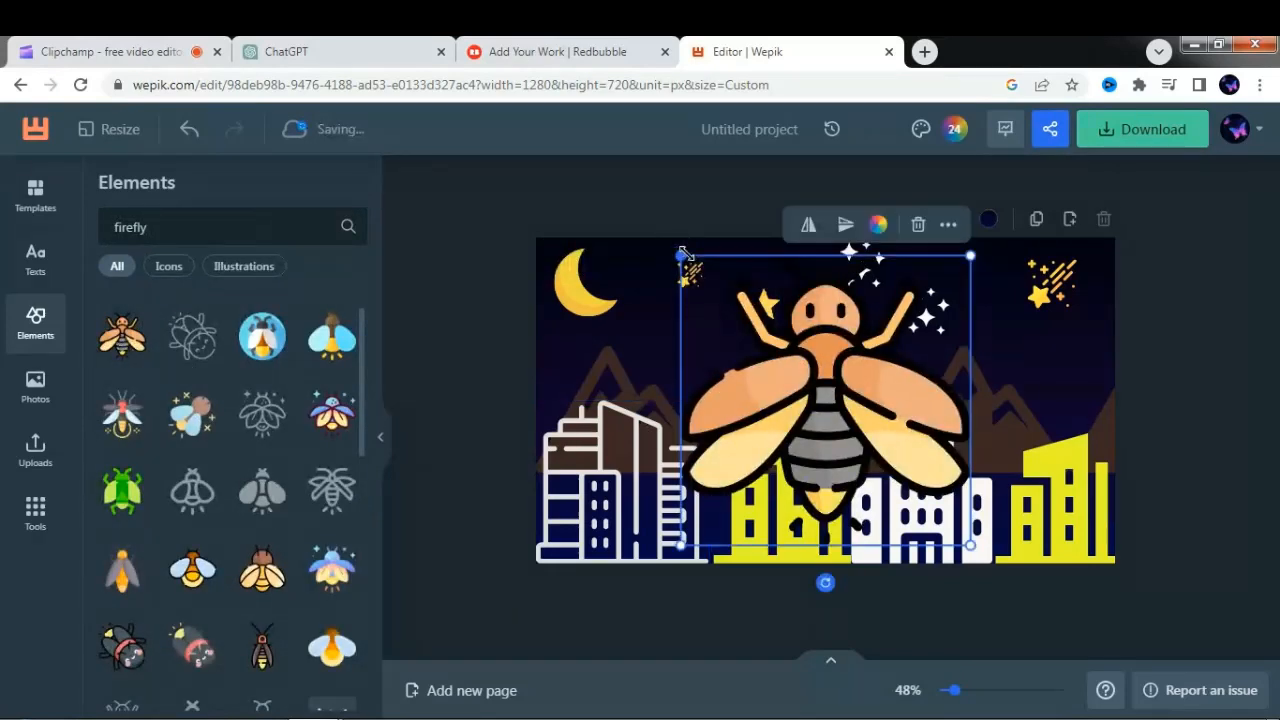
# - Shrink the firefly, tilt it about 45° clockwise, and duplicate it to make four fireflies above the buildings
pyautogui.moveTo(683, 252); pyautogui.dragTo(899, 455)
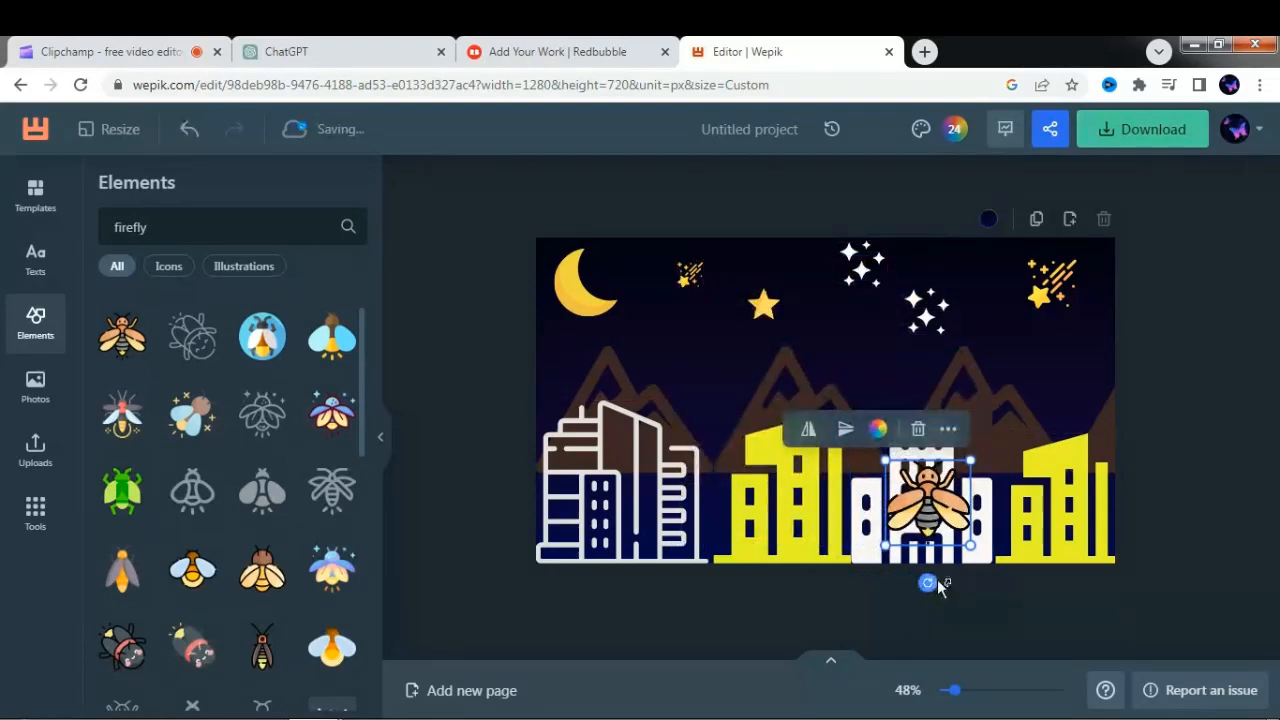
pyautogui.moveTo(927, 582); pyautogui.dragTo(872, 560)
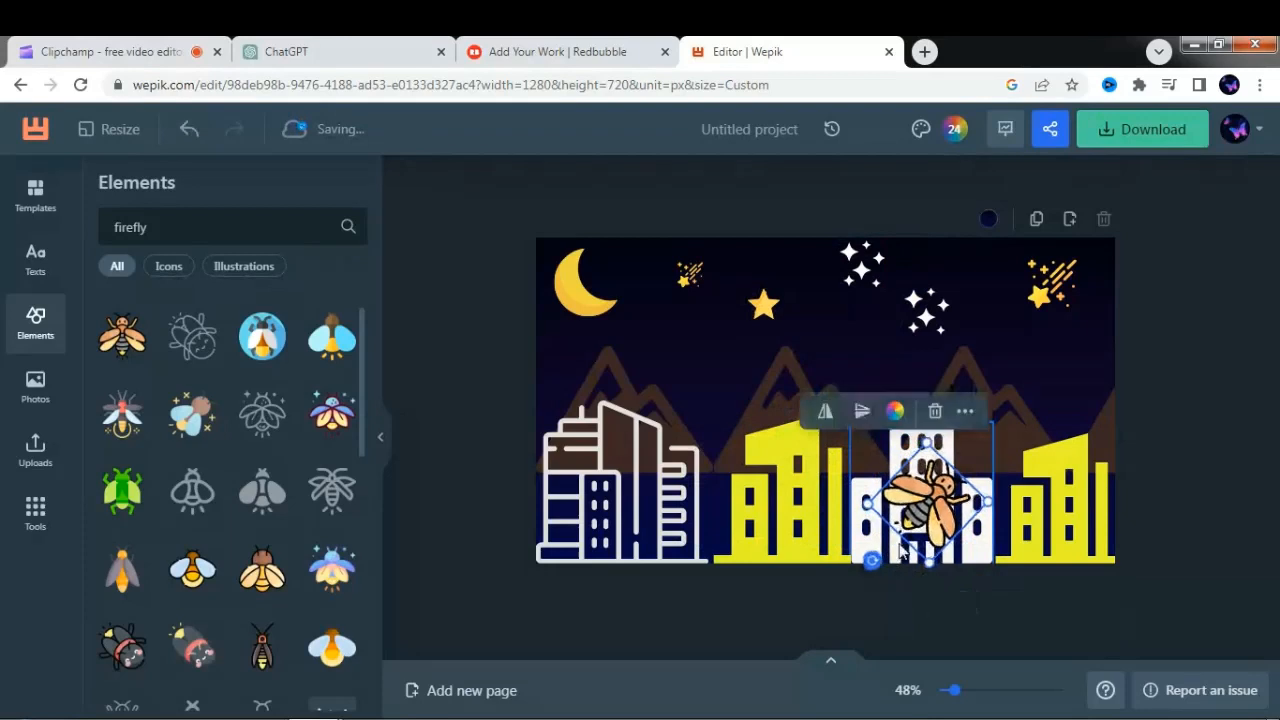
pyautogui.moveTo(909, 510); pyautogui.dragTo(856, 416)
pyautogui.hotkey('ctrl', 'd')
pyautogui.hotkey('ctrl', 'd')
# - Reduce the four fireflies to varied sizes and spread them across the scene, from above the outlined building to above the rightmost yellow building
pyautogui.click(745, 393)
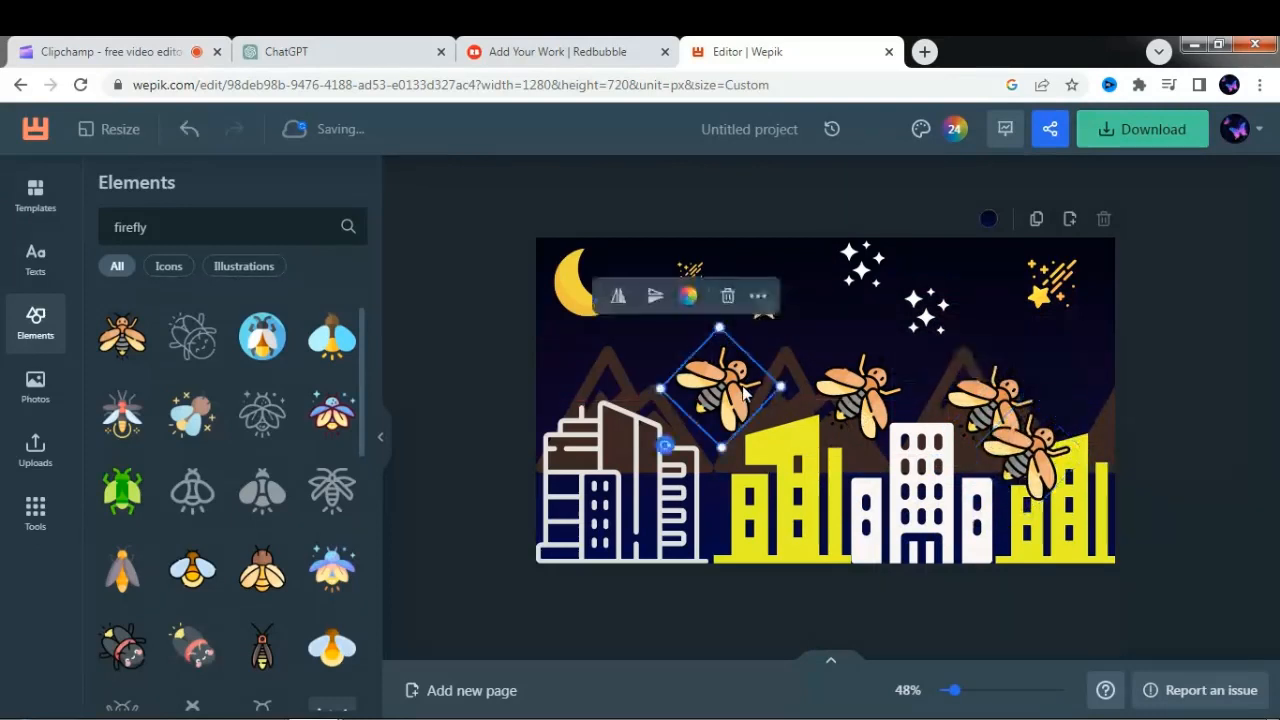
pyautogui.moveTo(667, 387); pyautogui.dragTo(760, 389)
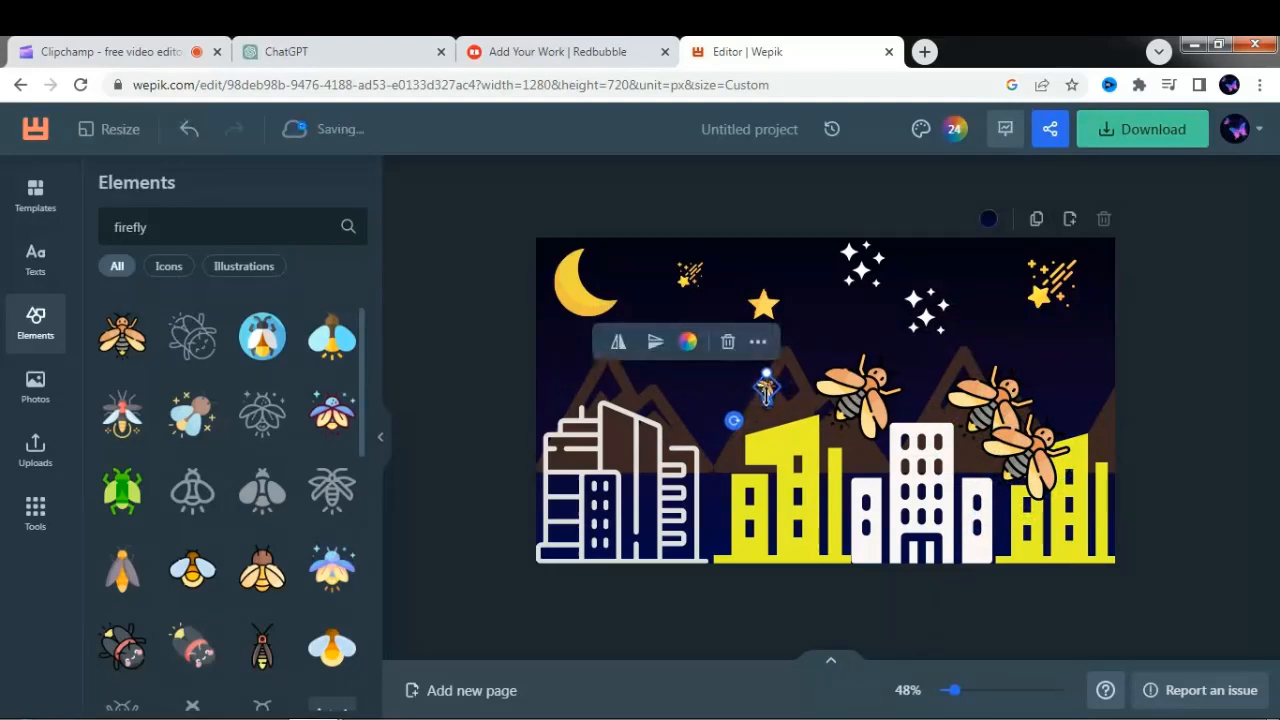
pyautogui.moveTo(767, 390); pyautogui.dragTo(713, 380)
pyautogui.click(856, 368)
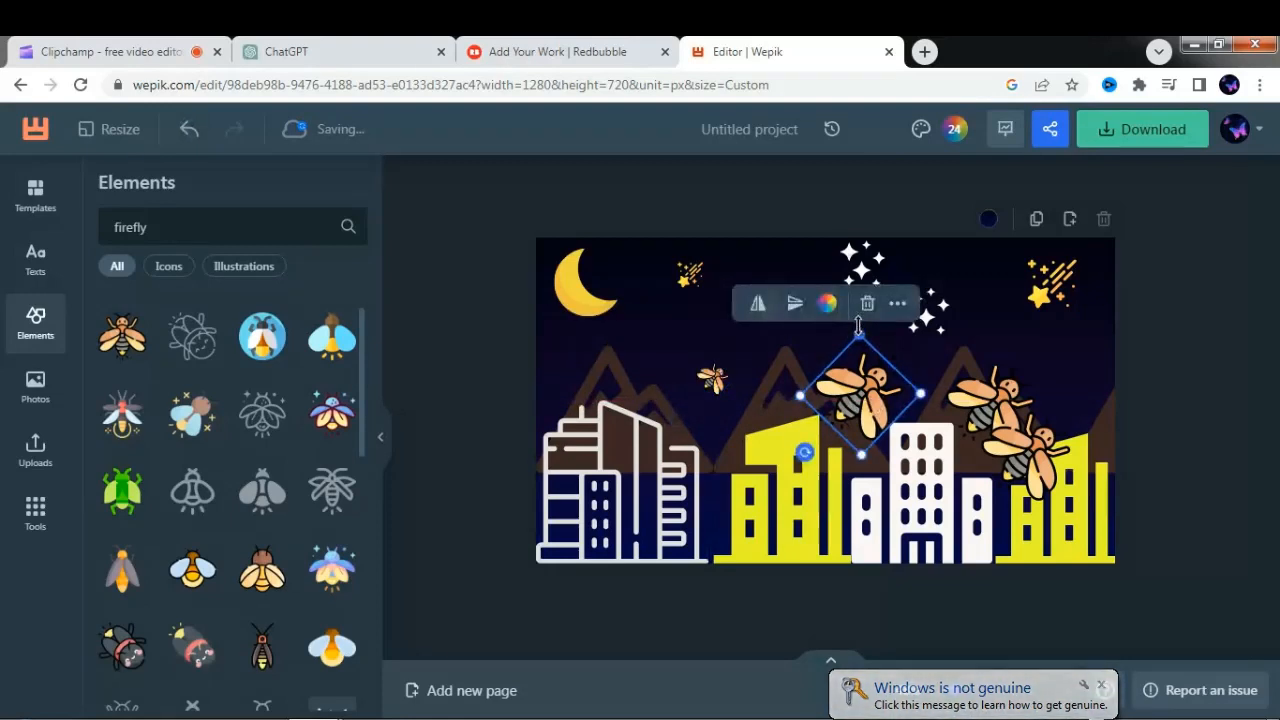
pyautogui.moveTo(858, 325); pyautogui.dragTo(861, 358)
pyautogui.click(995, 370)
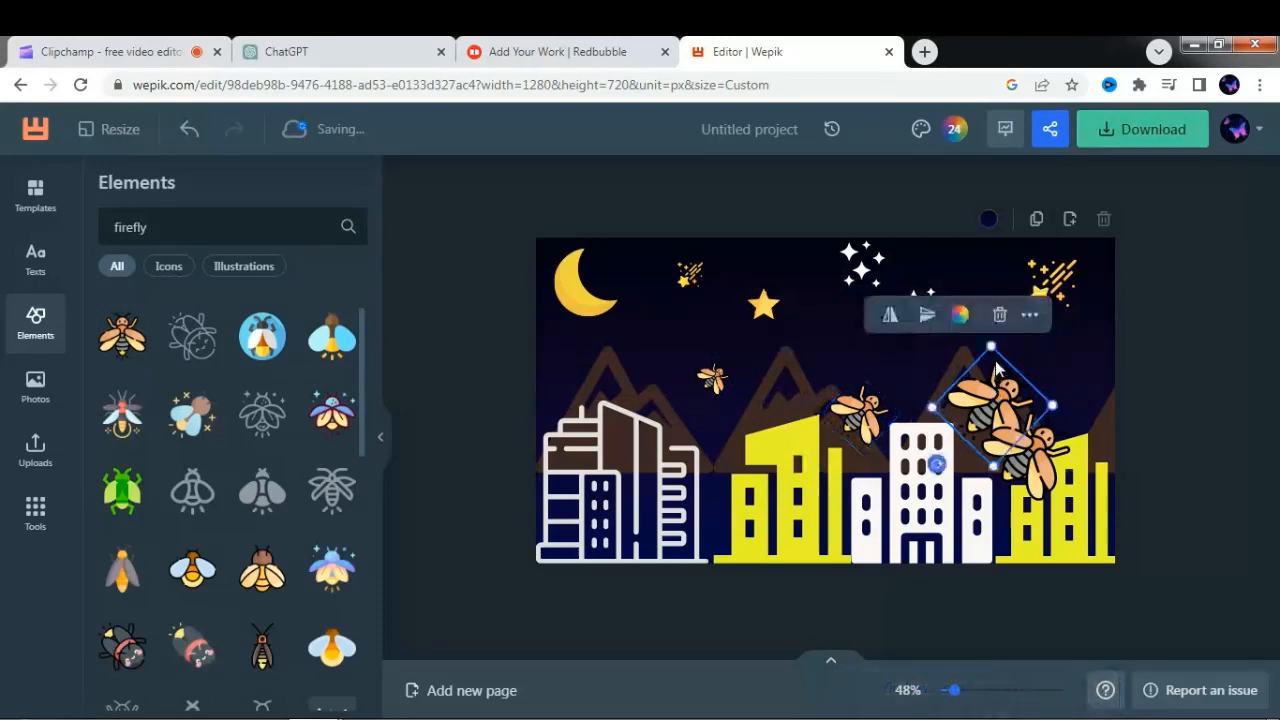
pyautogui.moveTo(992, 348); pyautogui.dragTo(560, 395)
pyautogui.click(1020, 450)
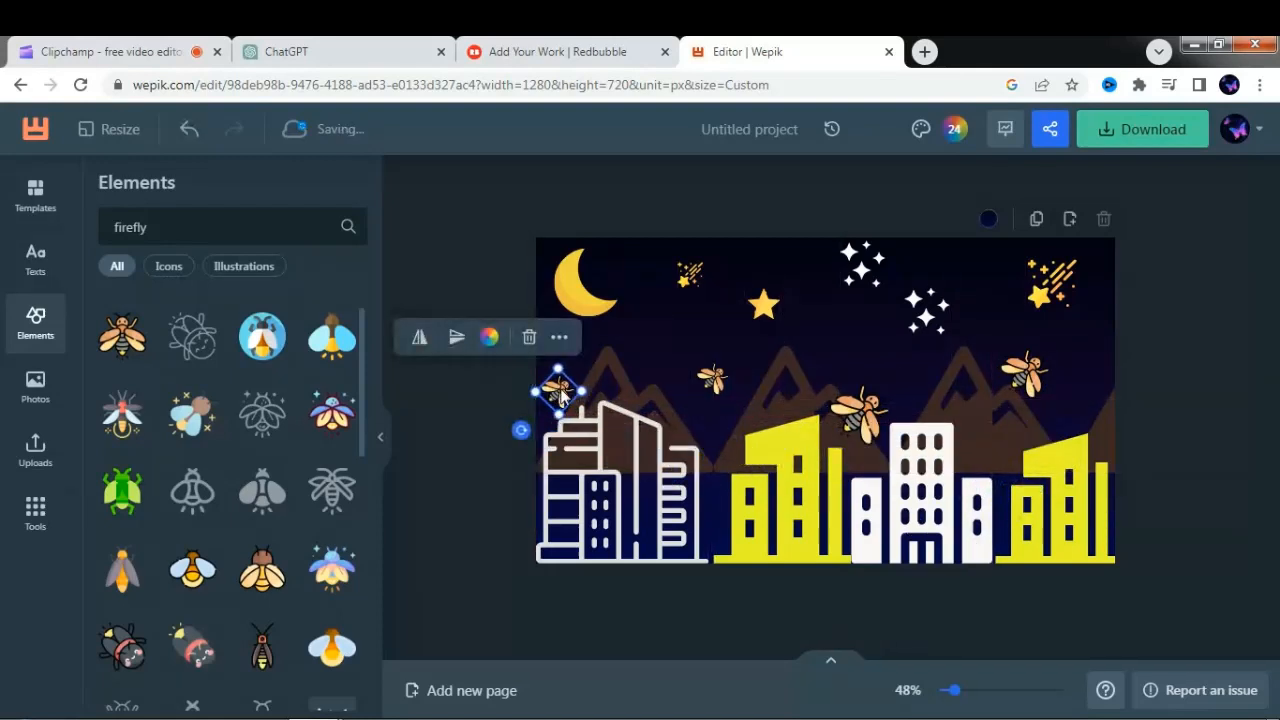
# - Download the finished design as a PNG at 1x scale, 1280 x 720 px
pyautogui.click(1143, 127)
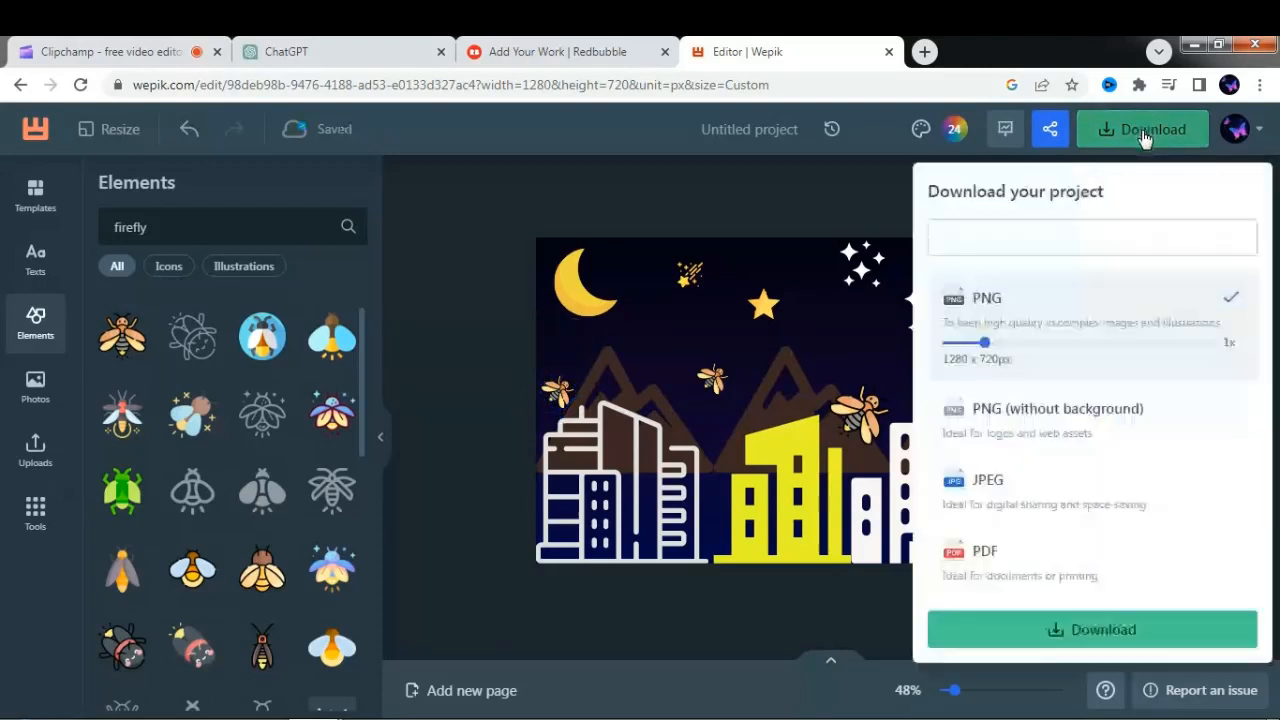
pyautogui.click(1080, 625)
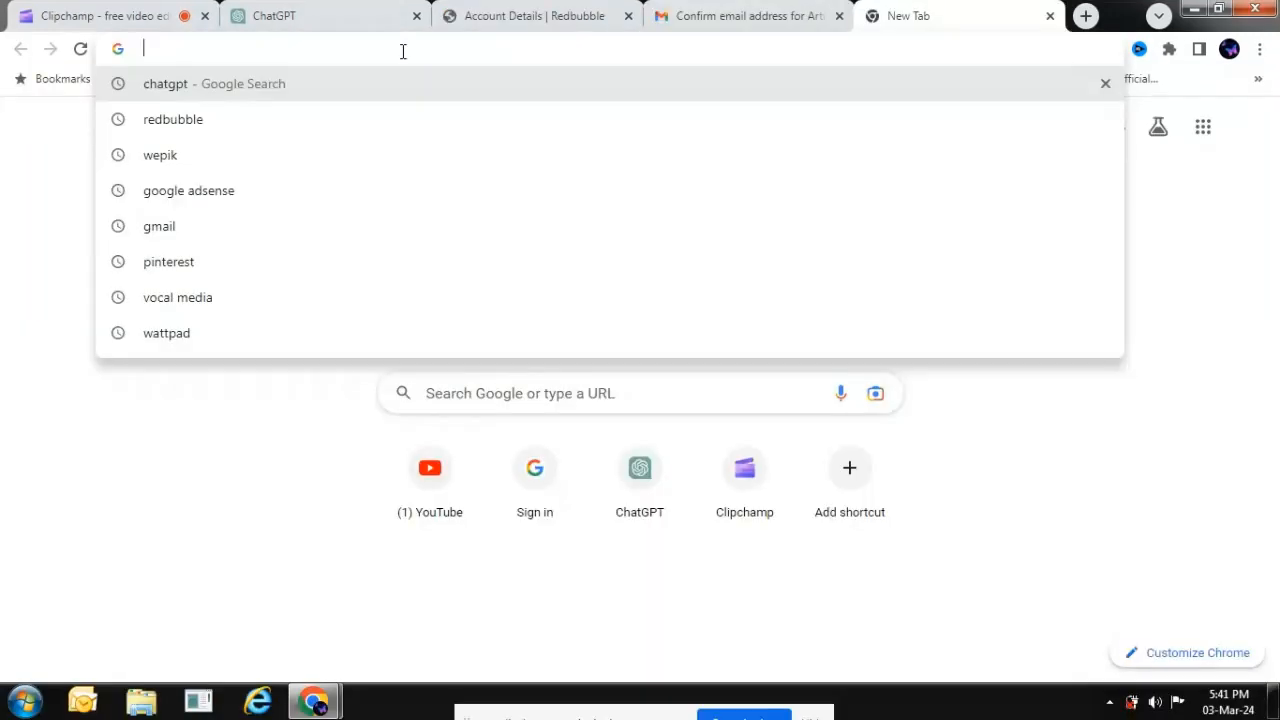
# - Search the web for "redbubble", open the Redbubble site and go to the Sell Your Art dashboard
pyautogui.write('redbubble')
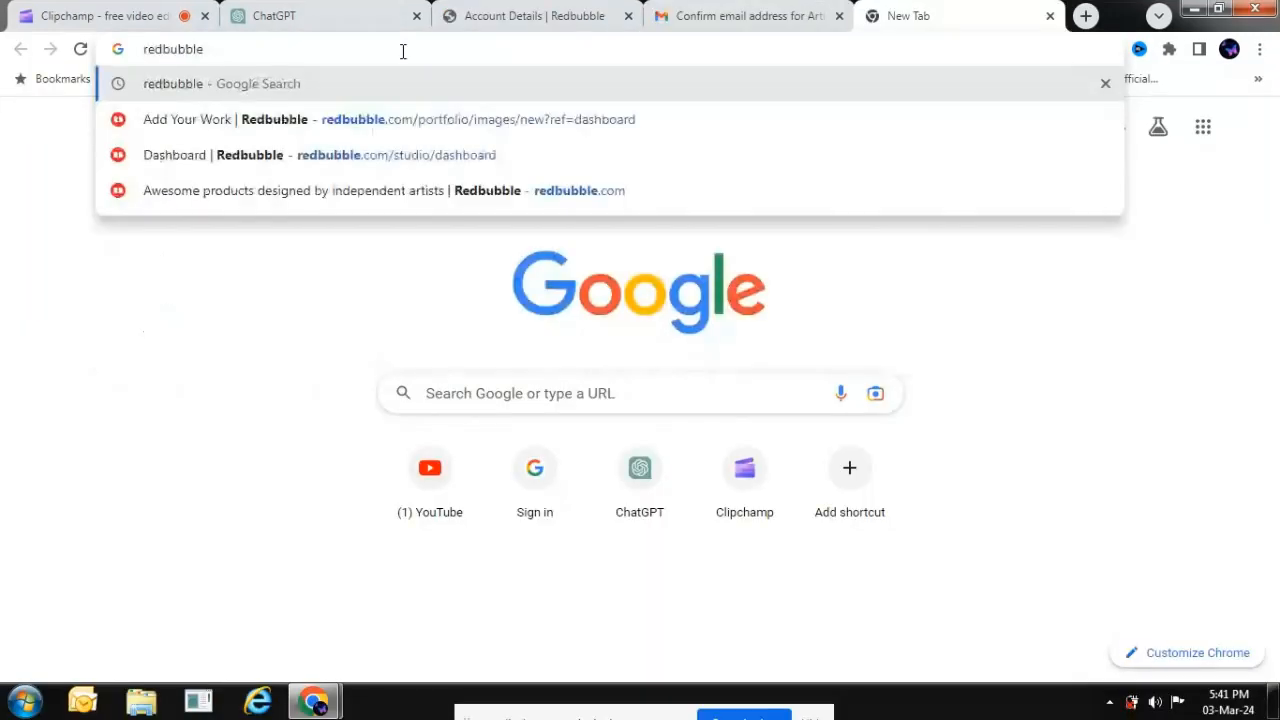
pyautogui.press('Return')
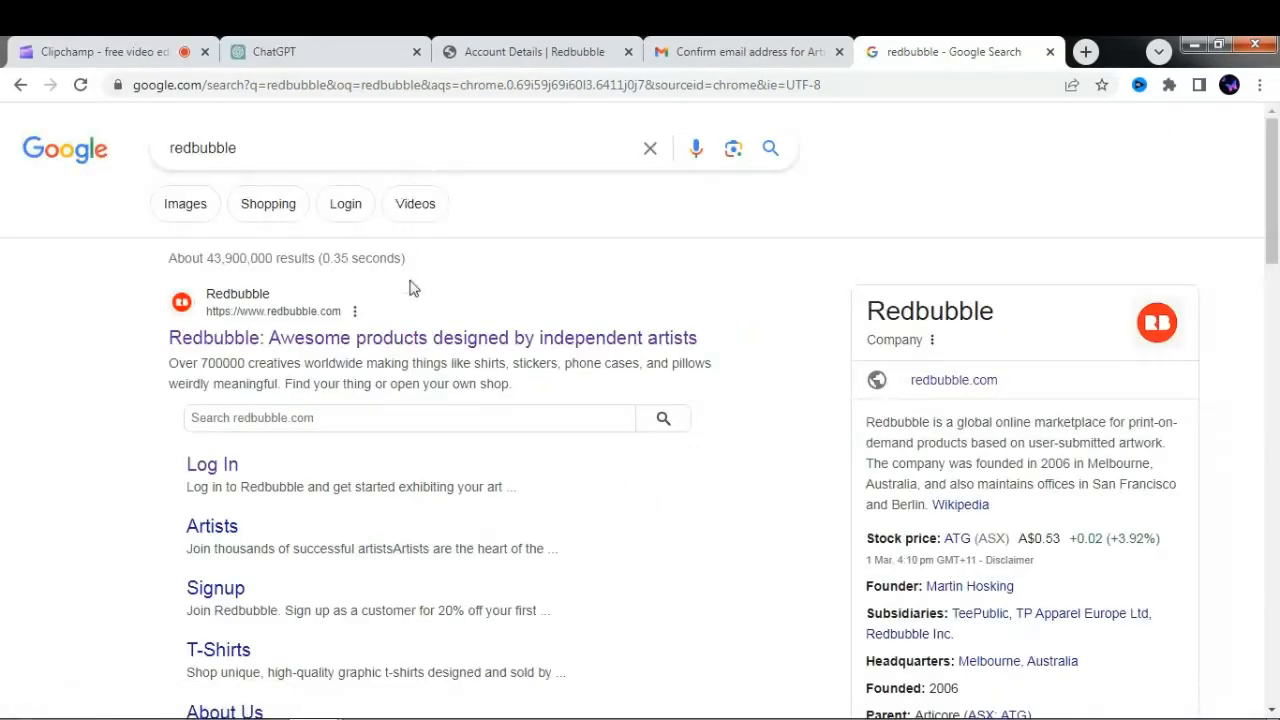
pyautogui.click(415, 339)
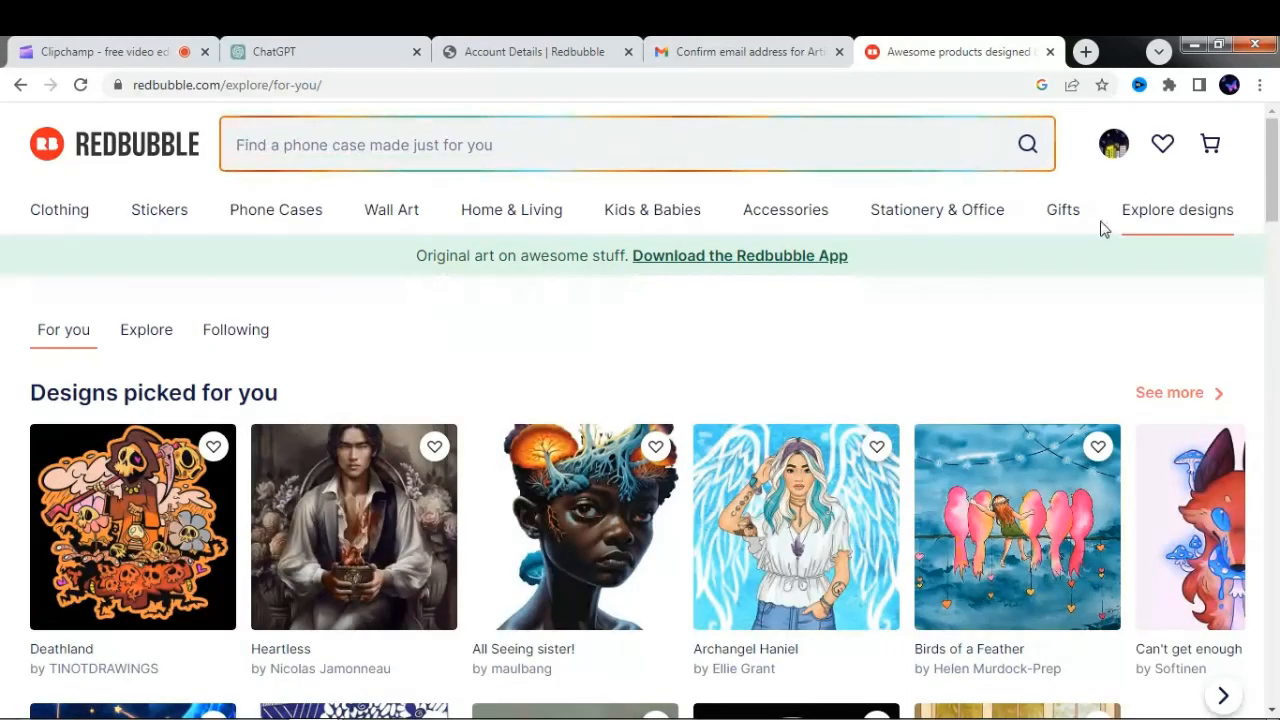
pyautogui.click(1115, 145)
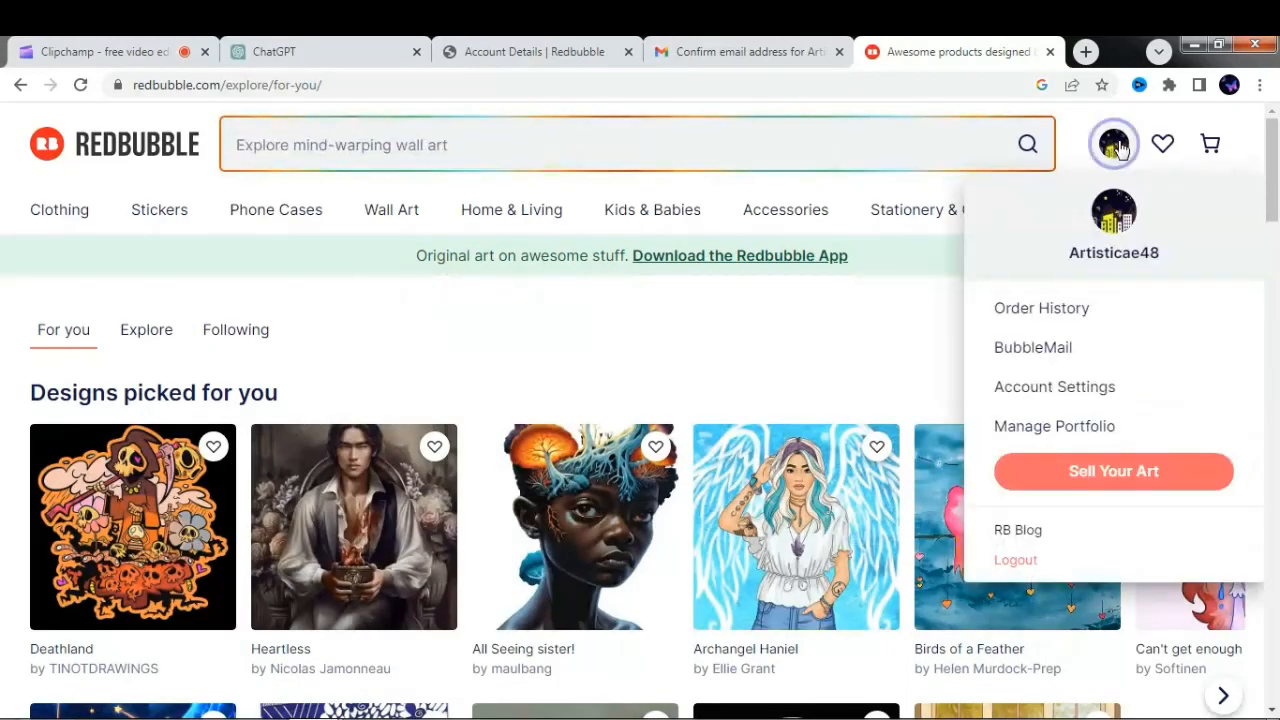
pyautogui.click(1087, 476)
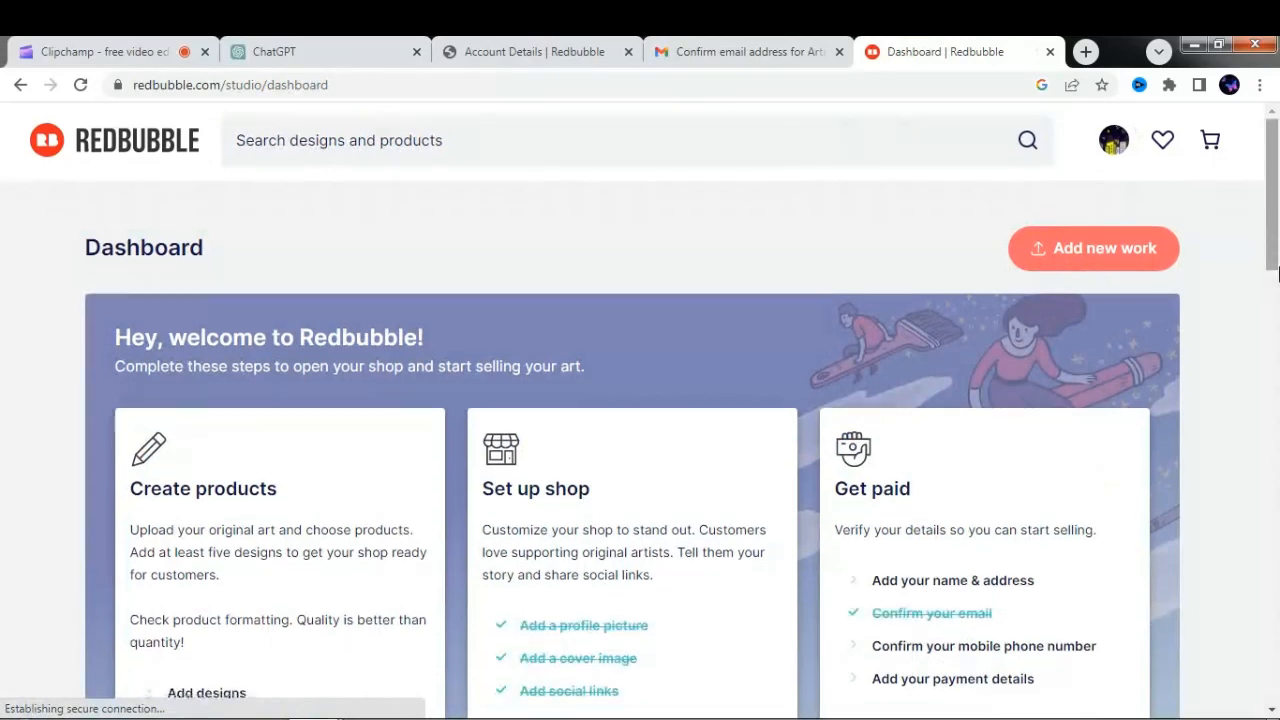
pyautogui.moveTo(1276, 245); pyautogui.dragTo(1276, 305)
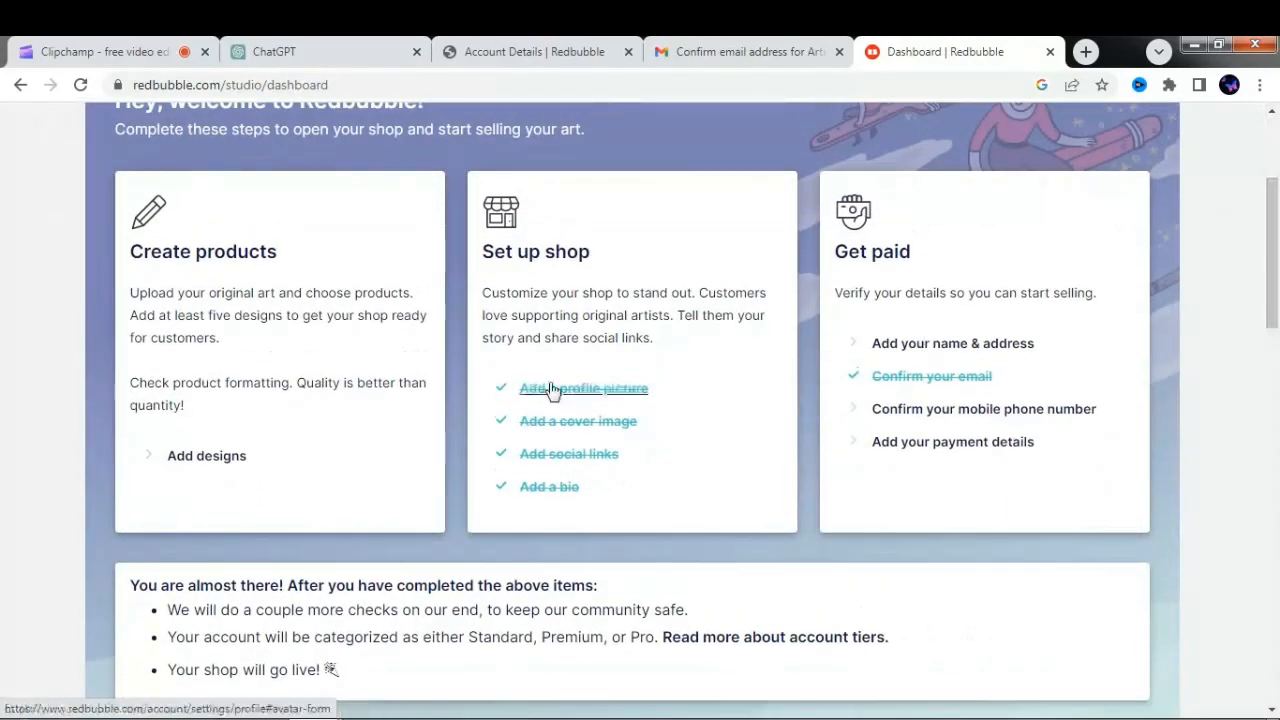
pyautogui.click(203, 462)
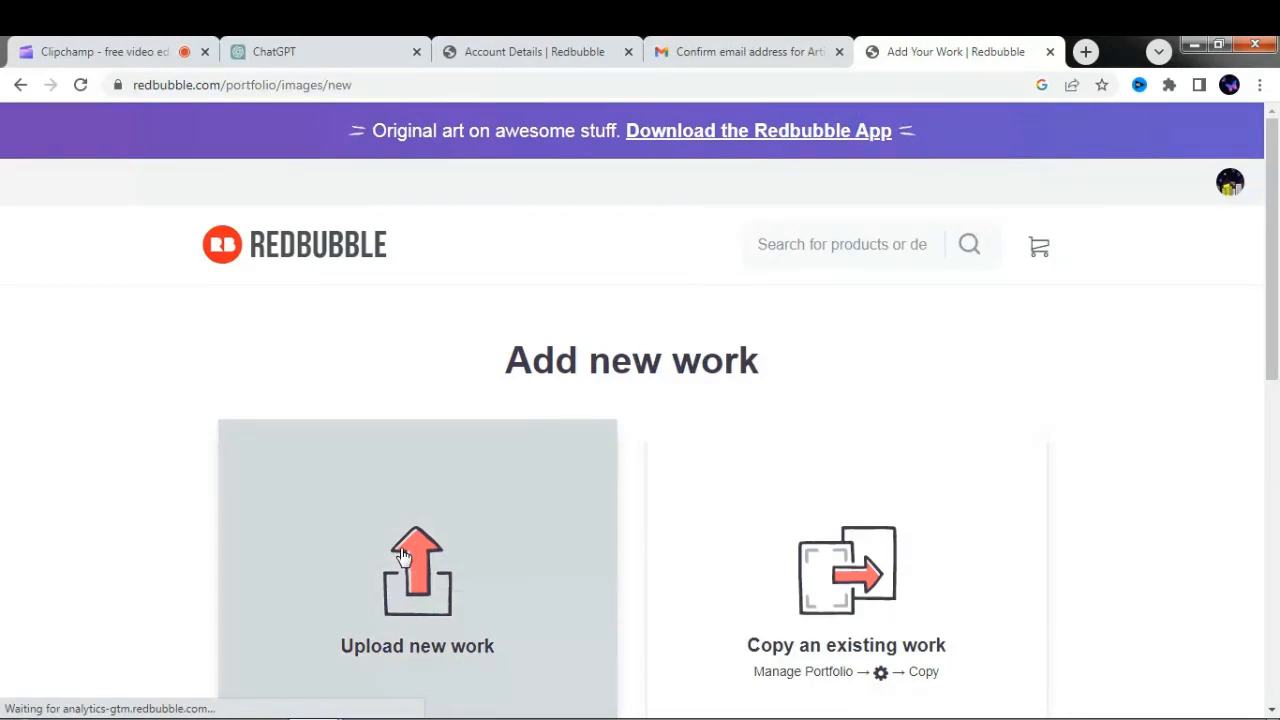
pyautogui.click(403, 556)
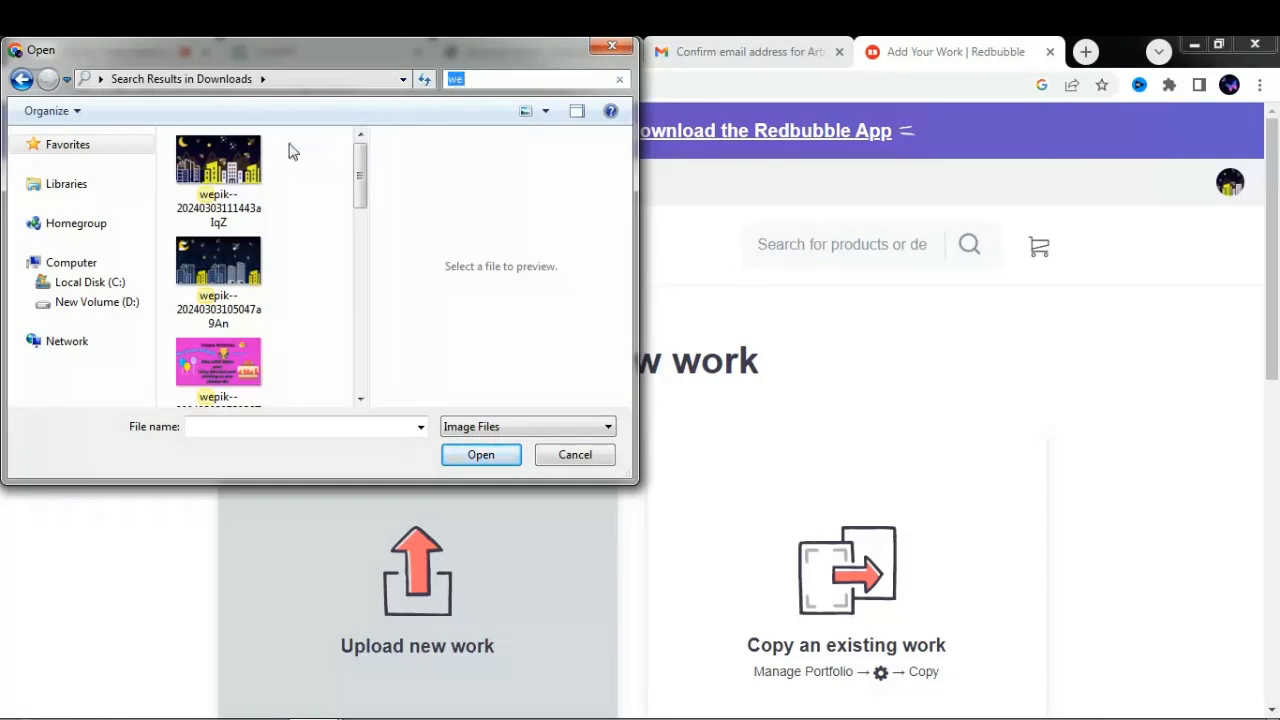
pyautogui.click(250, 177)
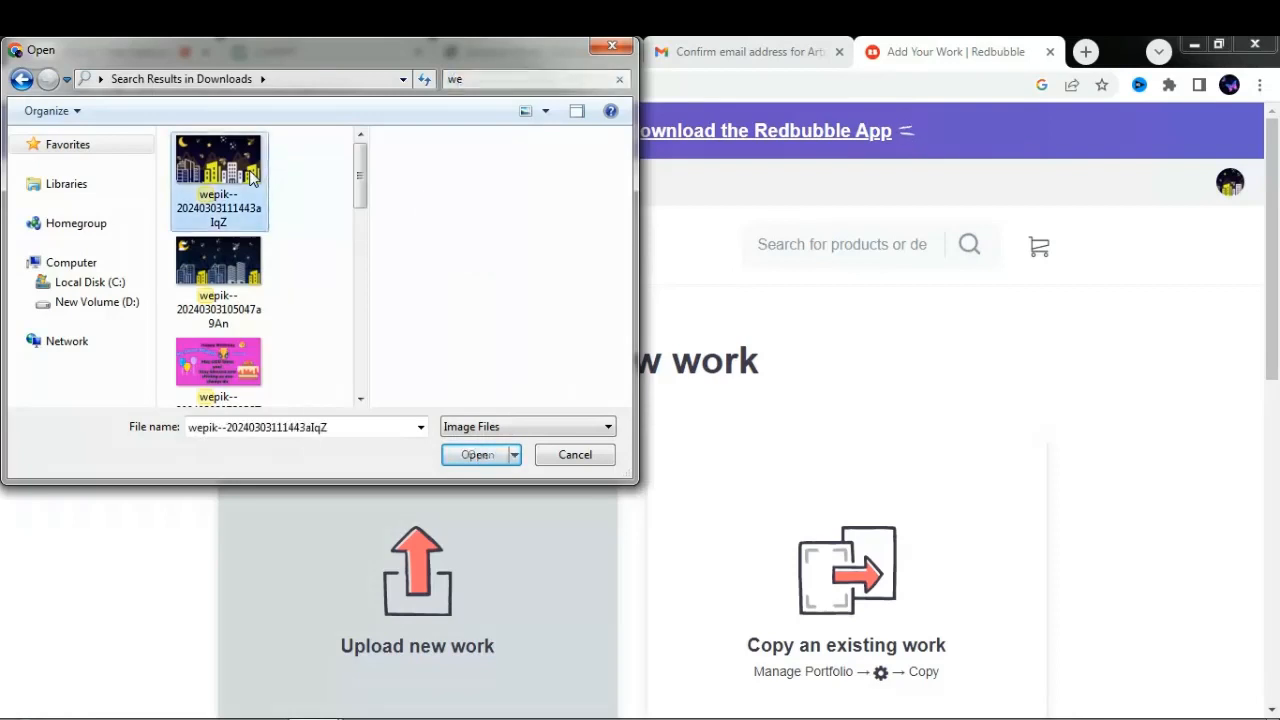
pyautogui.click(445, 460)
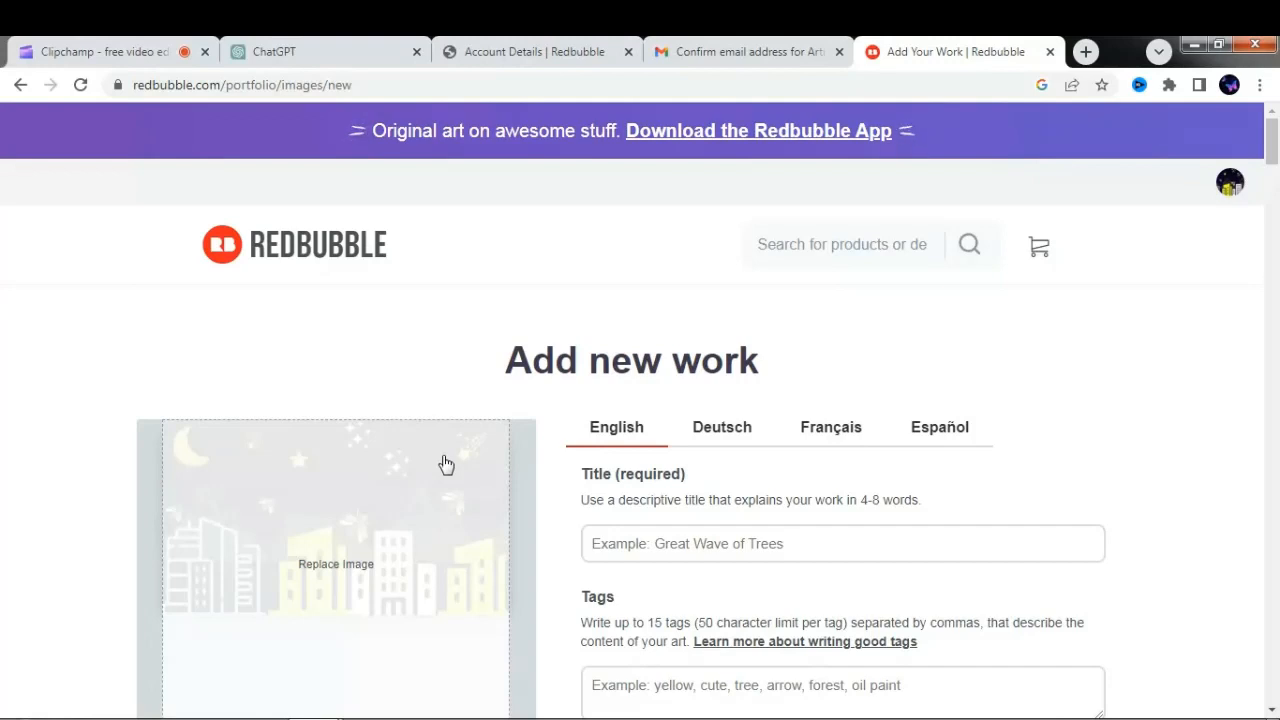
# - Start the English title of the new work with "Beautiful scenery of"
pyautogui.click(660, 541)
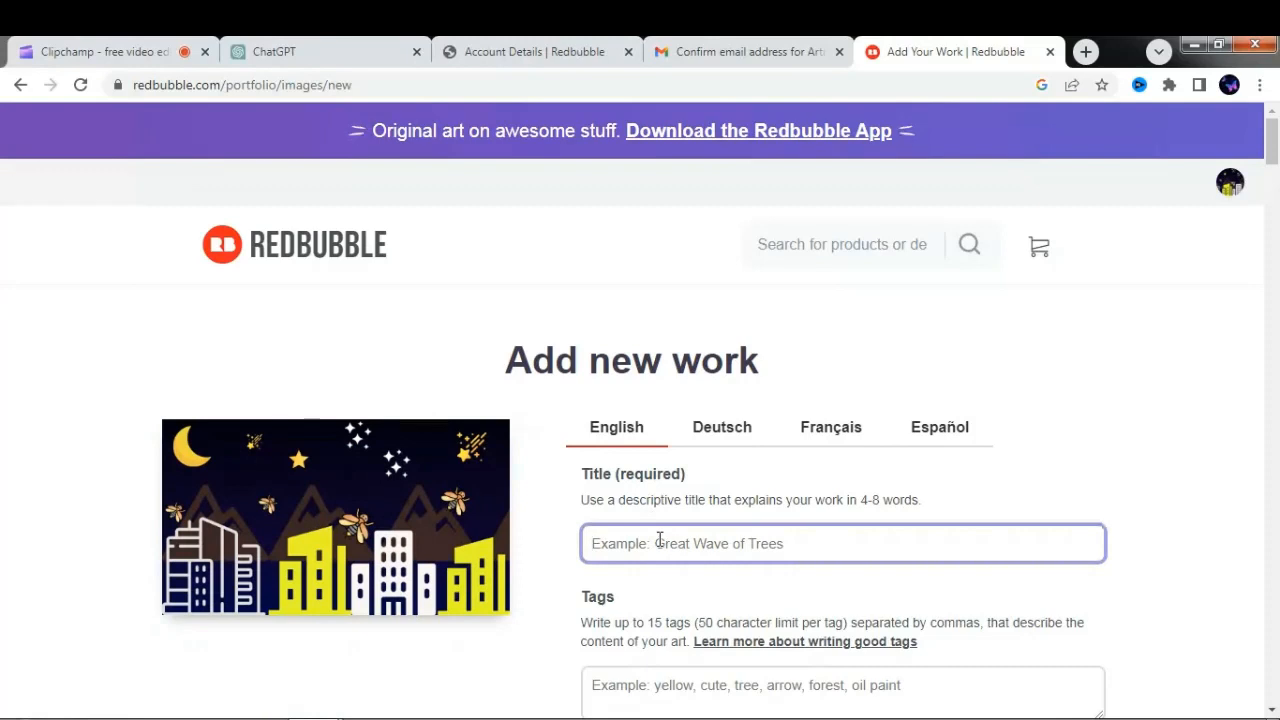
pyautogui.press('capslock')
pyautogui.write('Bea')
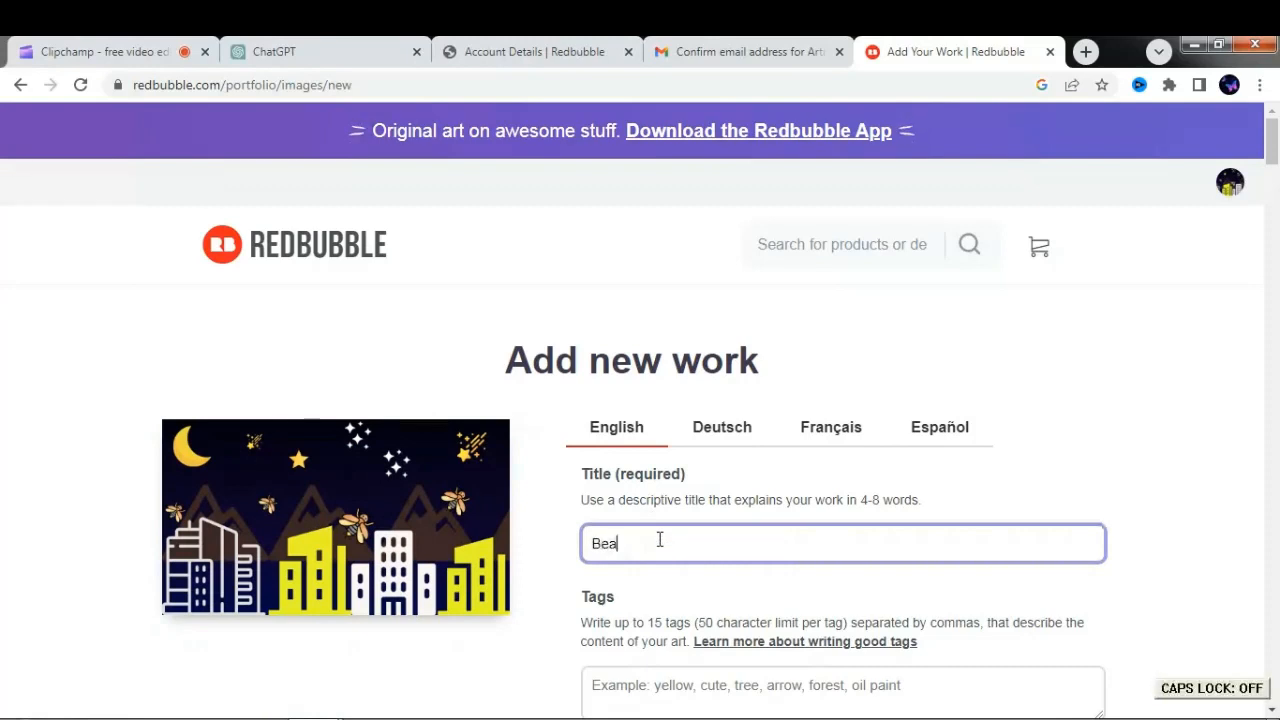
pyautogui.write('utig')
pyautogui.press('BackSpace')
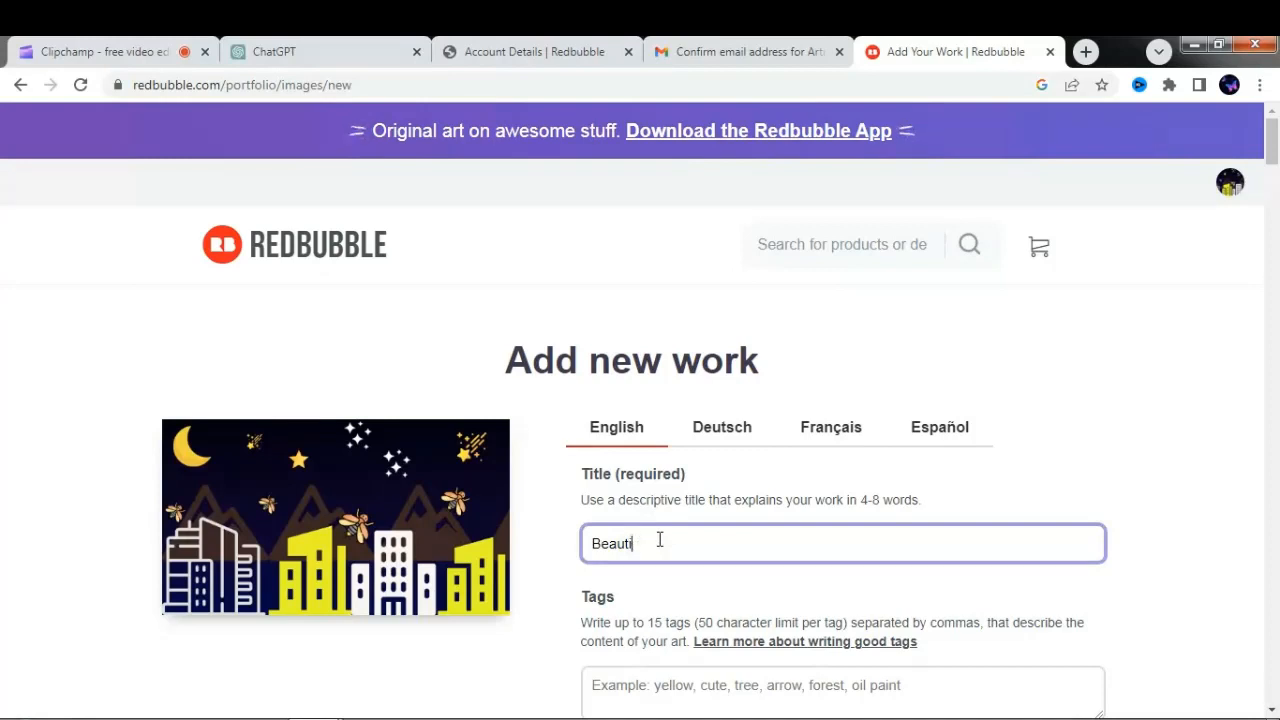
pyautogui.write('ful scenery of')
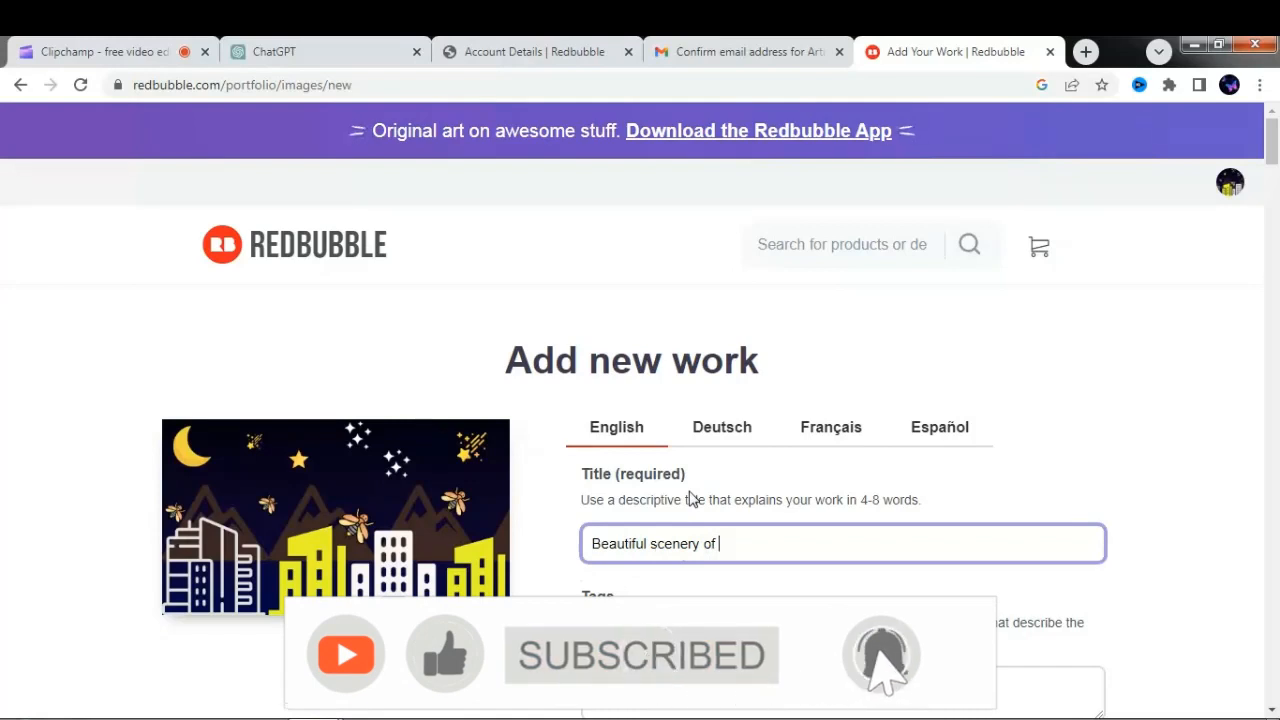
# - Reword the title so that it reads "Beautiful Night scenery"
pyautogui.press('BackSpace')
pyautogui.press('BackSpace')
pyautogui.press('BackSpace')
pyautogui.press('BackSpace')
pyautogui.press('BackSpace')
pyautogui.press('BackSpace')
pyautogui.press('BackSpace')
pyautogui.press('BackSpace')
pyautogui.press('BackSpace')
pyautogui.press('BackSpace')
pyautogui.press('BackSpace')
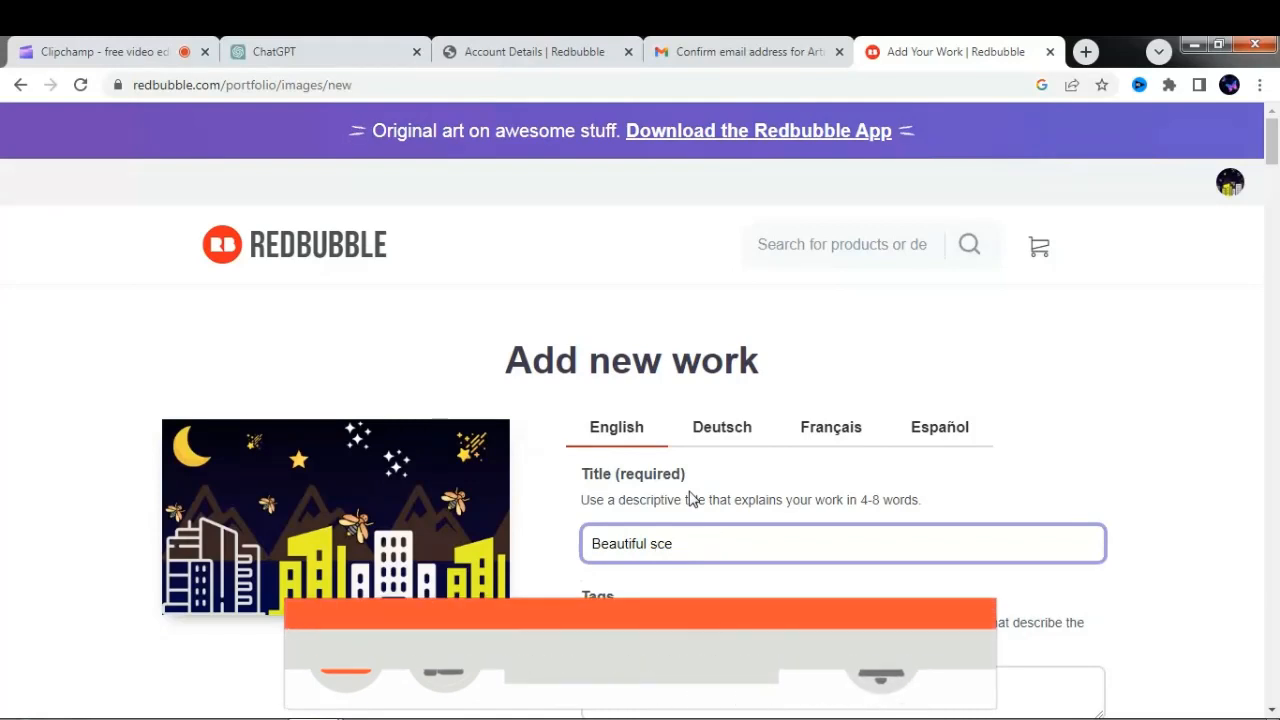
pyautogui.press('capslock')
pyautogui.write('N')
pyautogui.press('capslock')
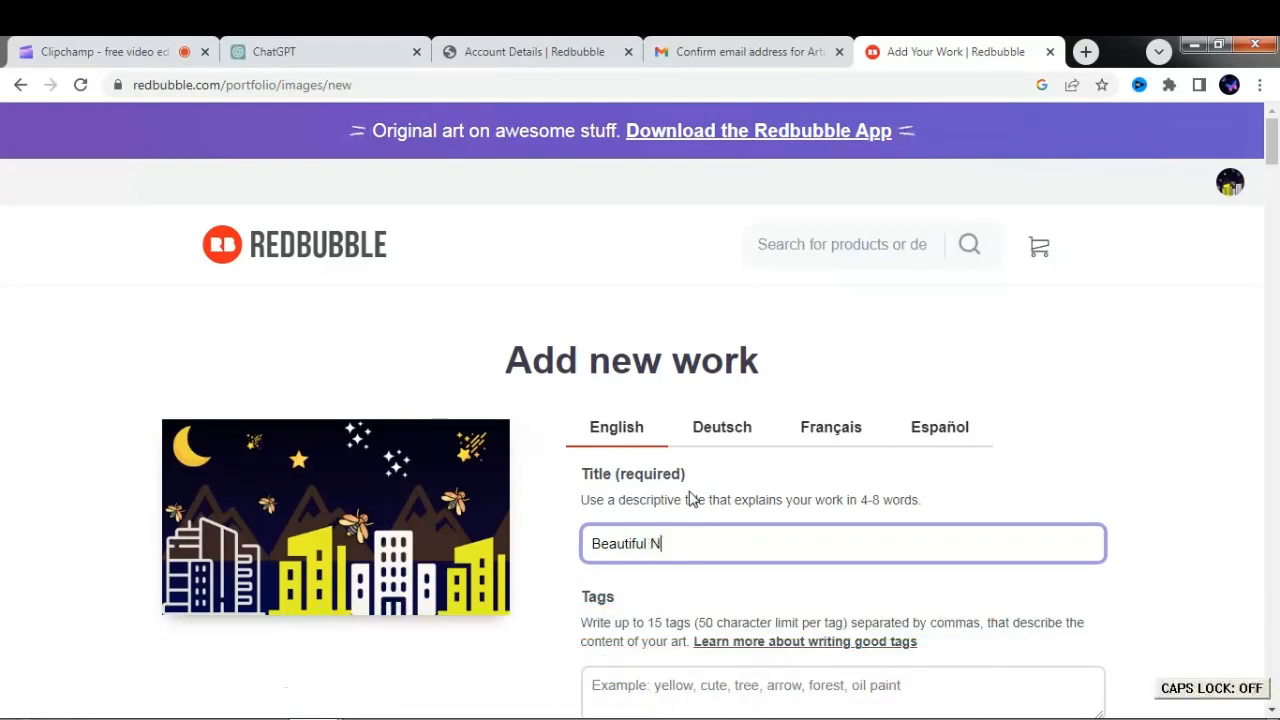
pyautogui.write('ight scenery')
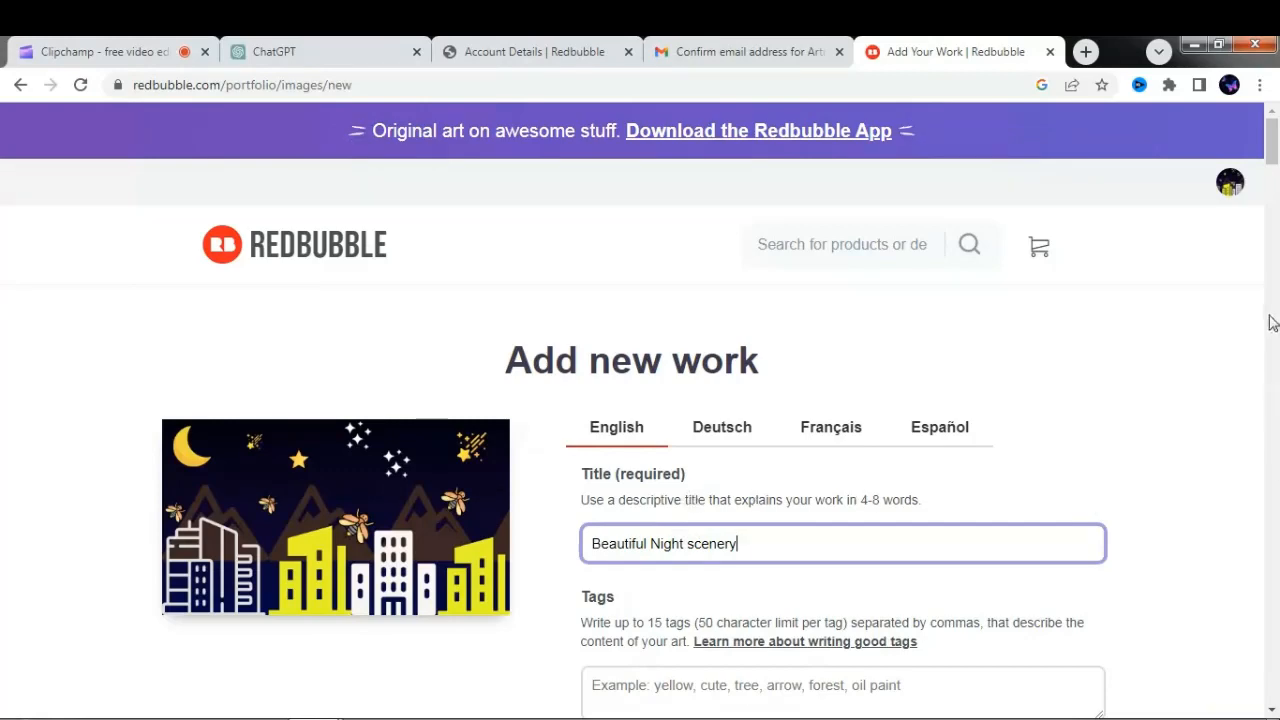
# - Enter the tags city view, buildings, firefly, mountains, crescent, moon, stars, beautiful night scenery, night scenery, landscape, scenery, landscape scenery, night scene, night
pyautogui.scroll(-2, 1273, 165)
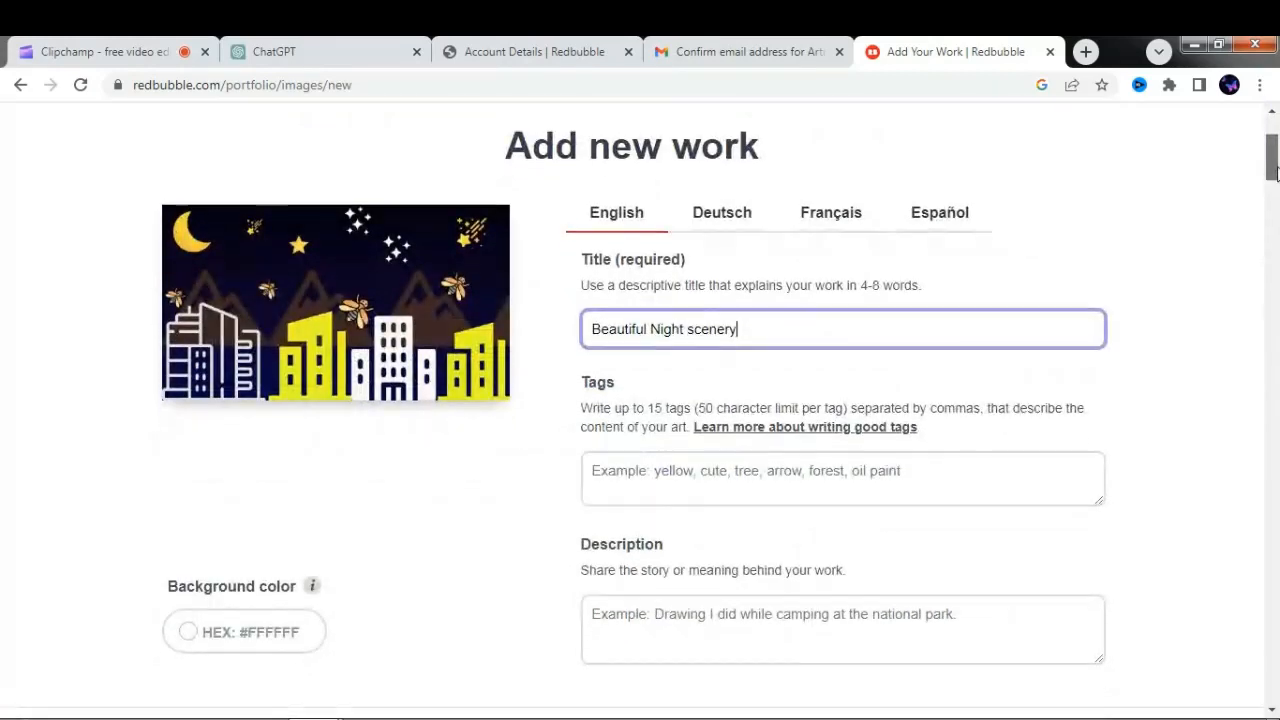
pyautogui.click(953, 473)
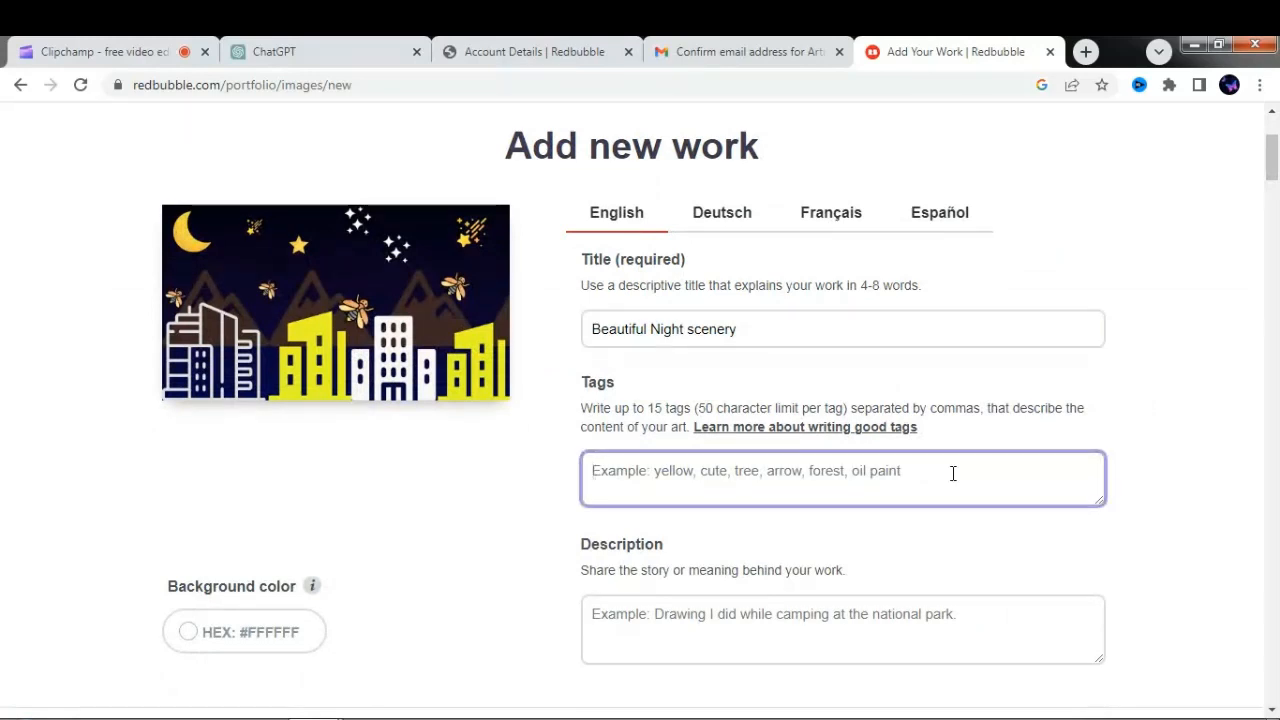
pyautogui.press('capslock')
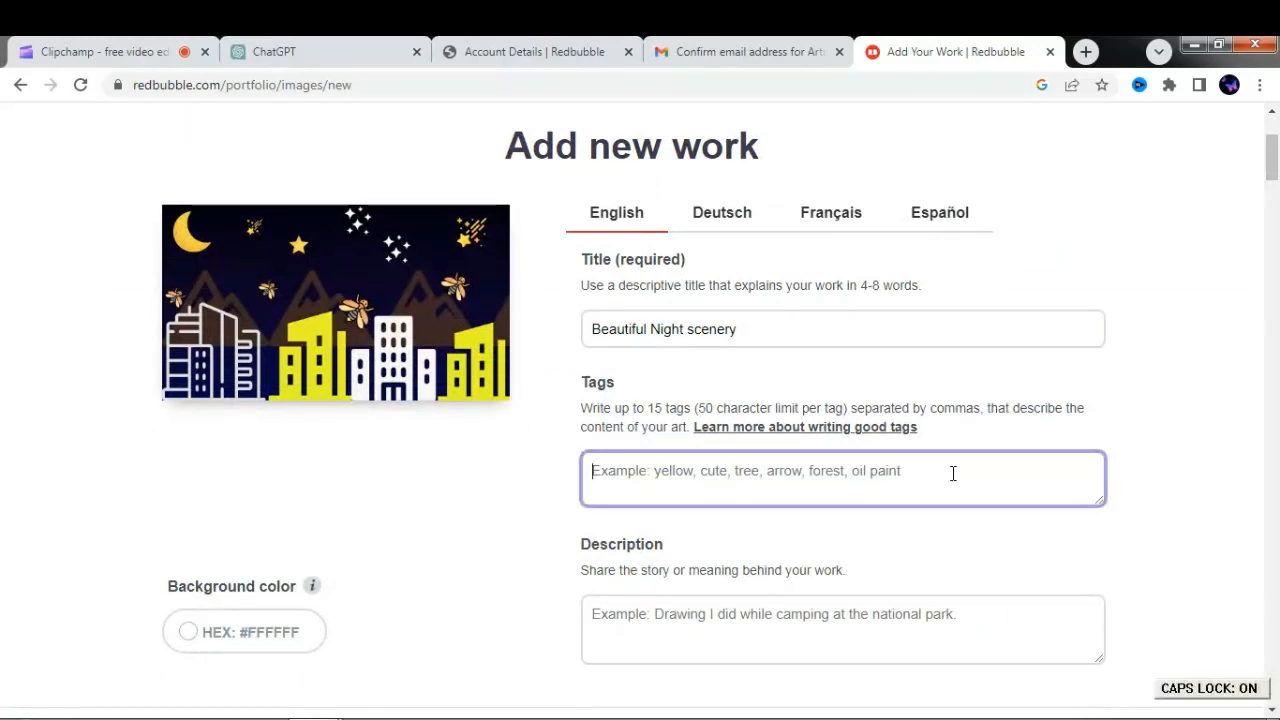
pyautogui.write('C')
pyautogui.press('capslock')
pyautogui.write('it')
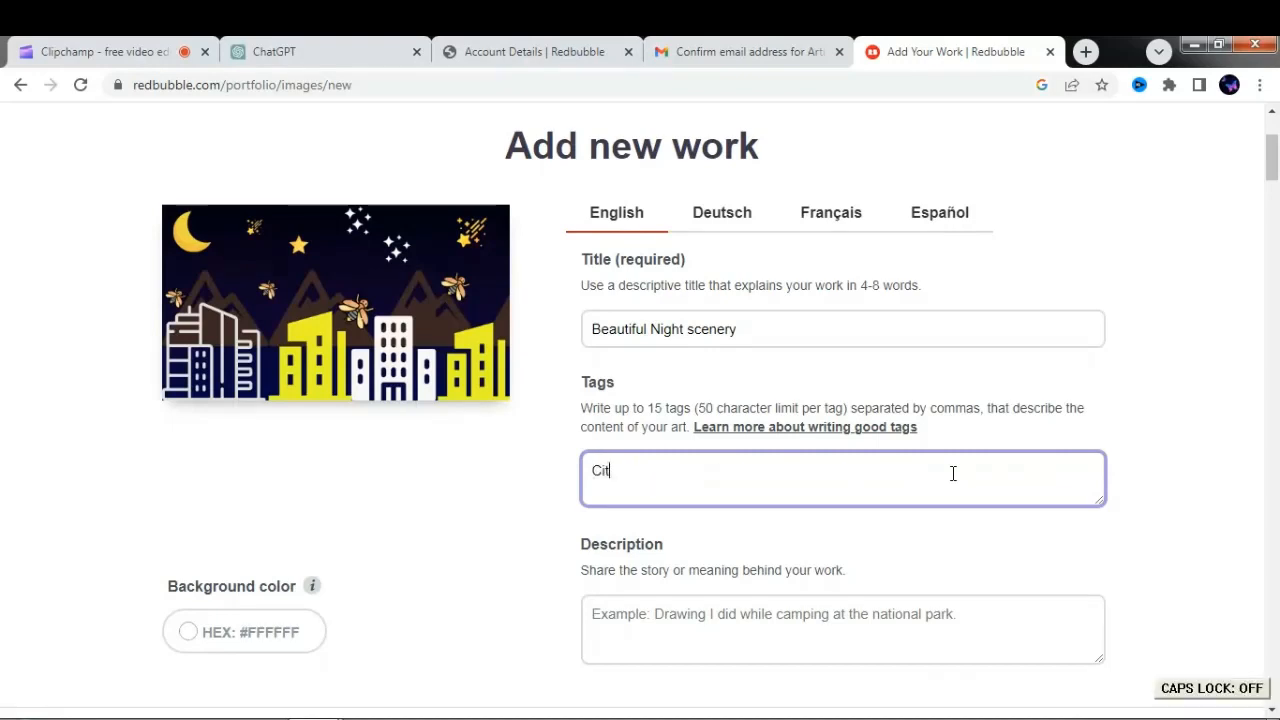
pyautogui.press('BackSpace')
pyautogui.press('BackSpace')
pyautogui.press('BackSpace')
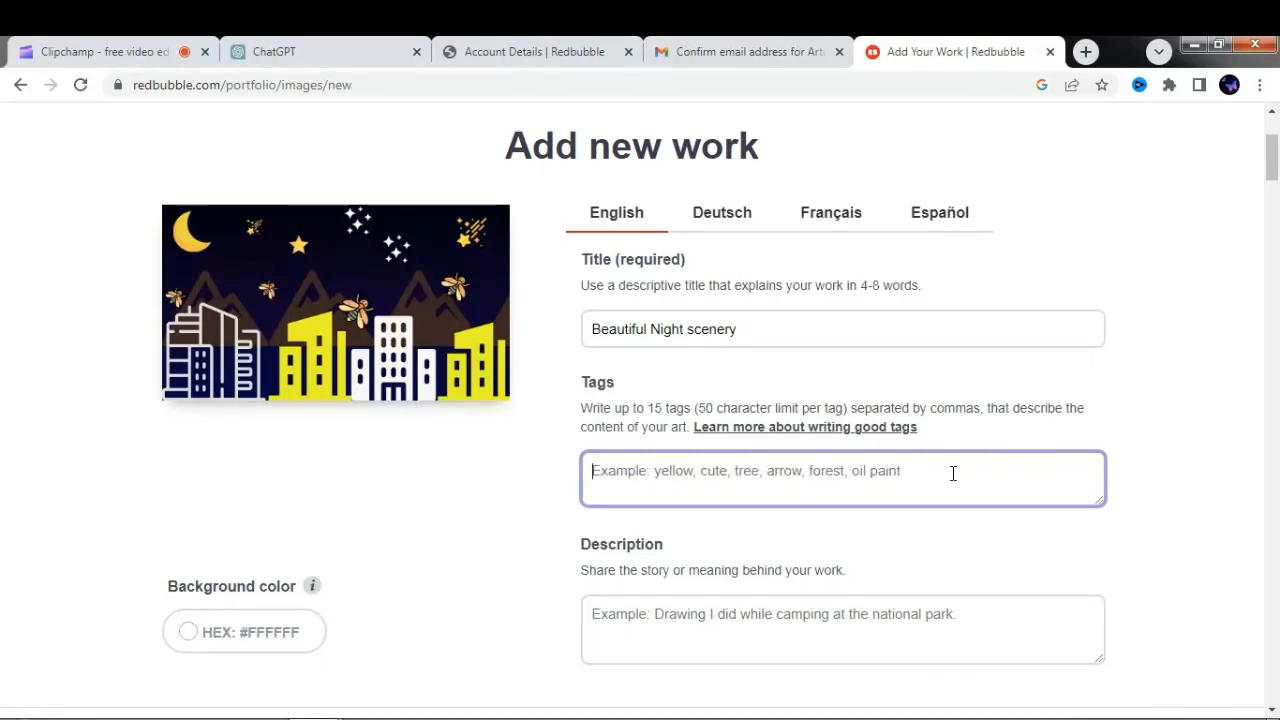
pyautogui.write('city viw')
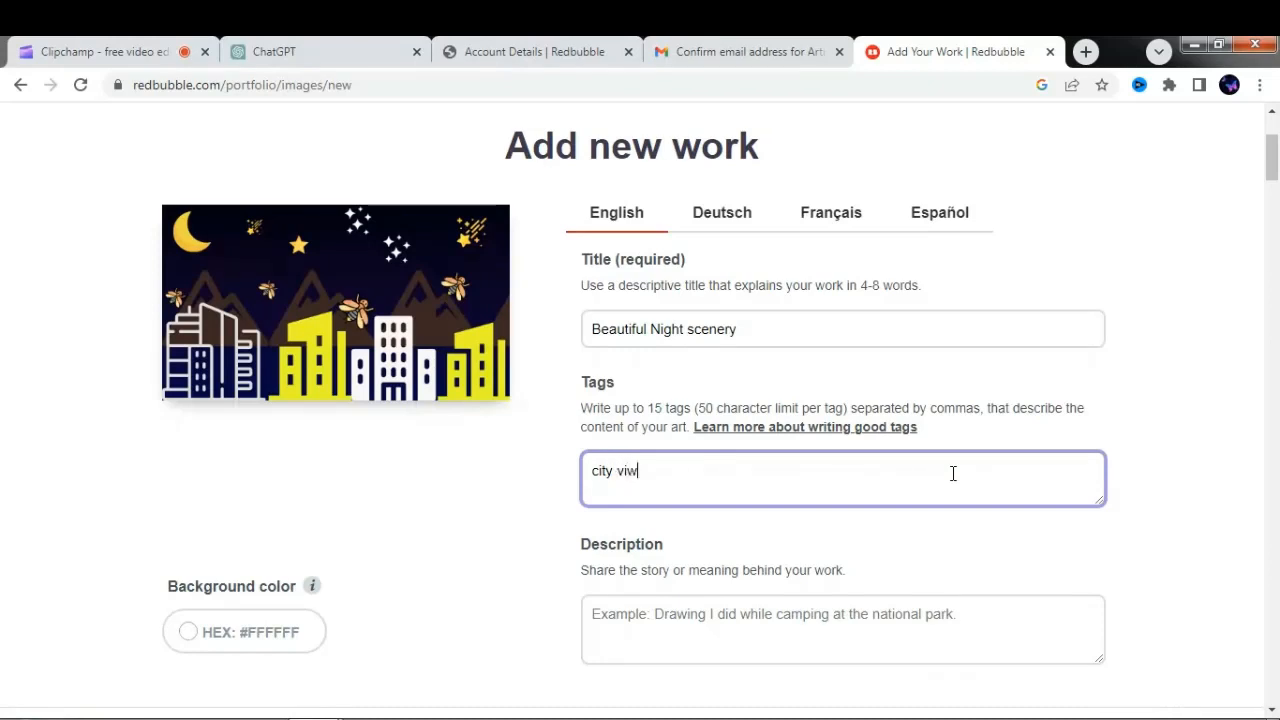
pyautogui.press('BackSpace')
pyautogui.write('ew')
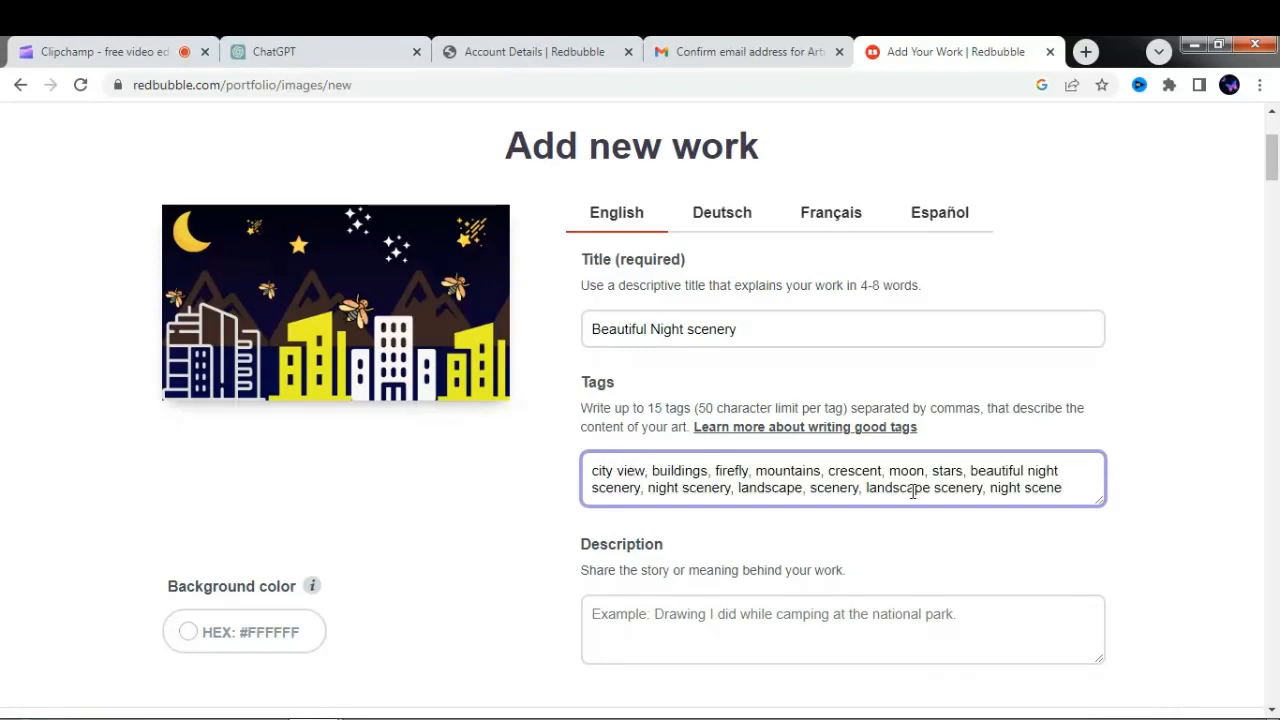
pyautogui.write(',')
pyautogui.write('night')
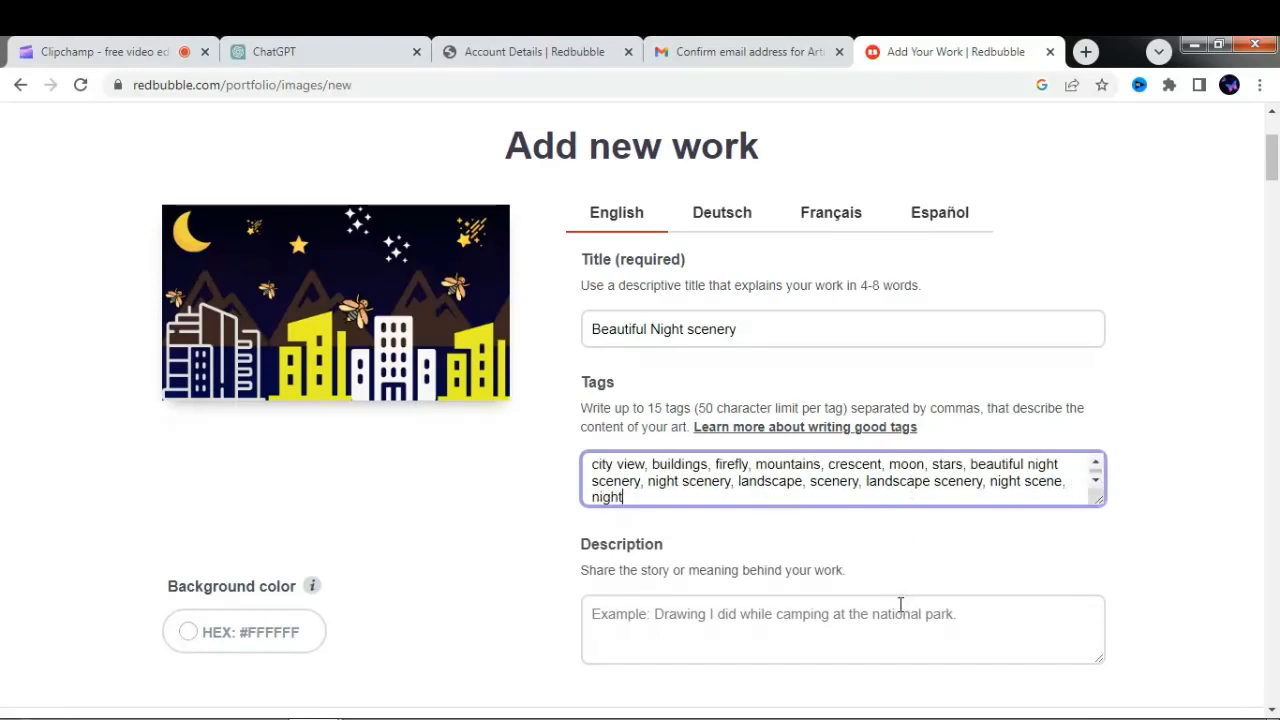
pyautogui.write(',')
# - Enter the description "I am a graphic designer. I got this idea about in my dream. This is really interesting."
pyautogui.click(868, 613)
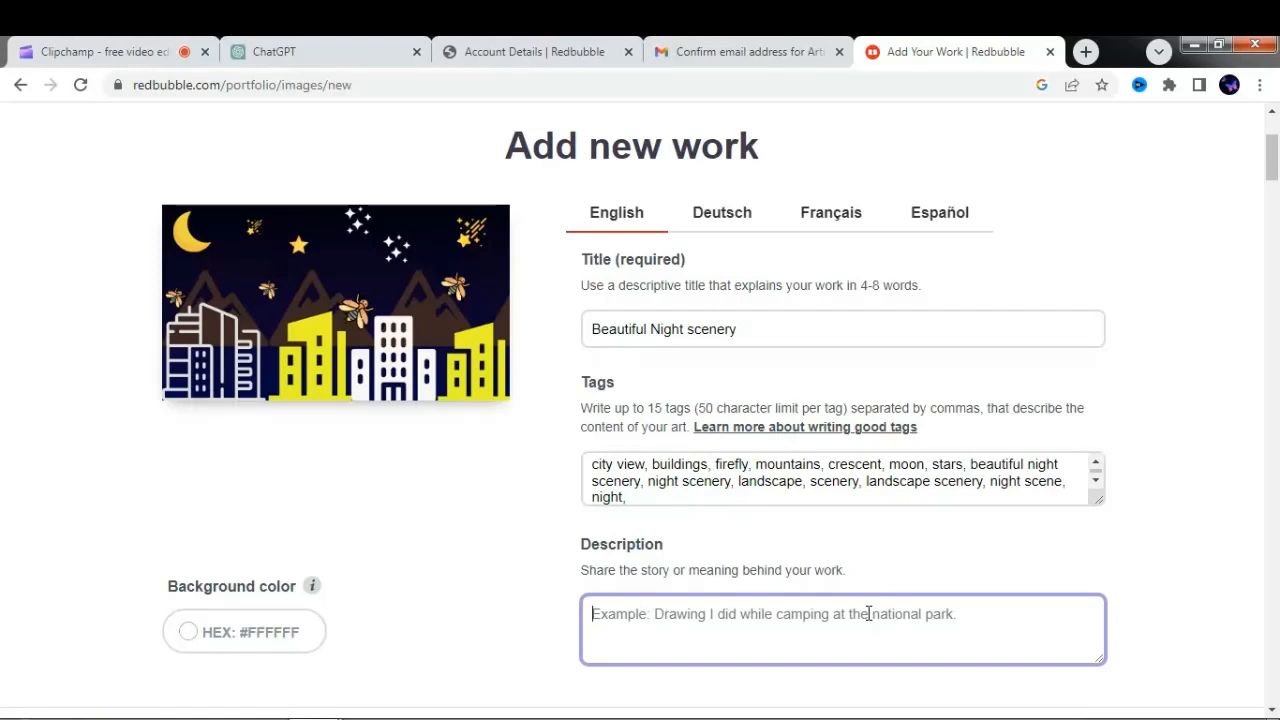
pyautogui.press('capslock')
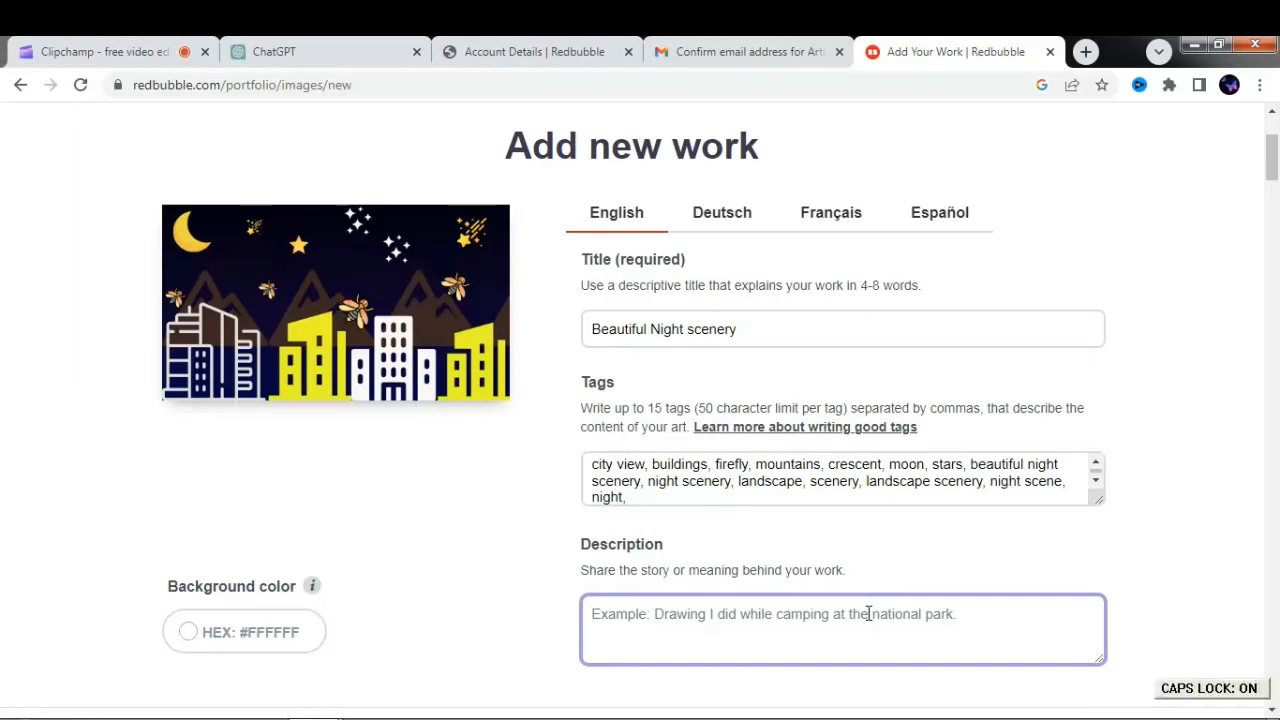
pyautogui.write('I')
pyautogui.press('capslock')
pyautogui.write('am')
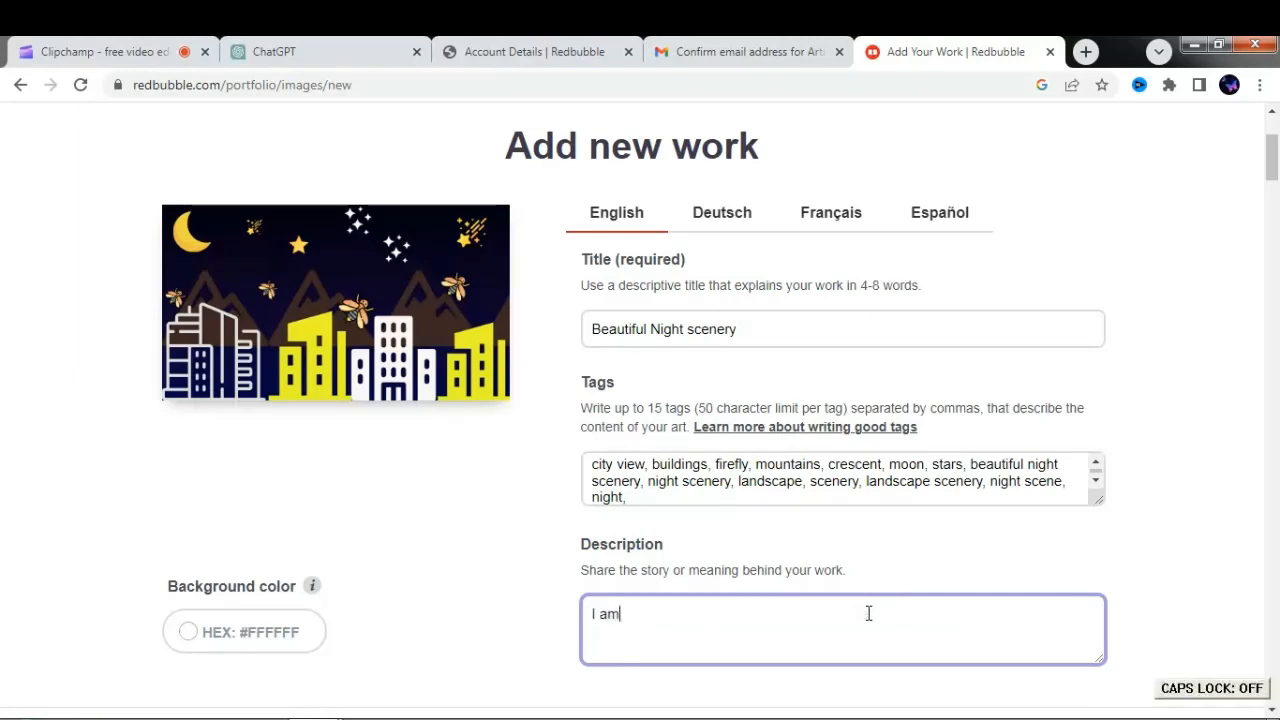
pyautogui.write(' a gr')
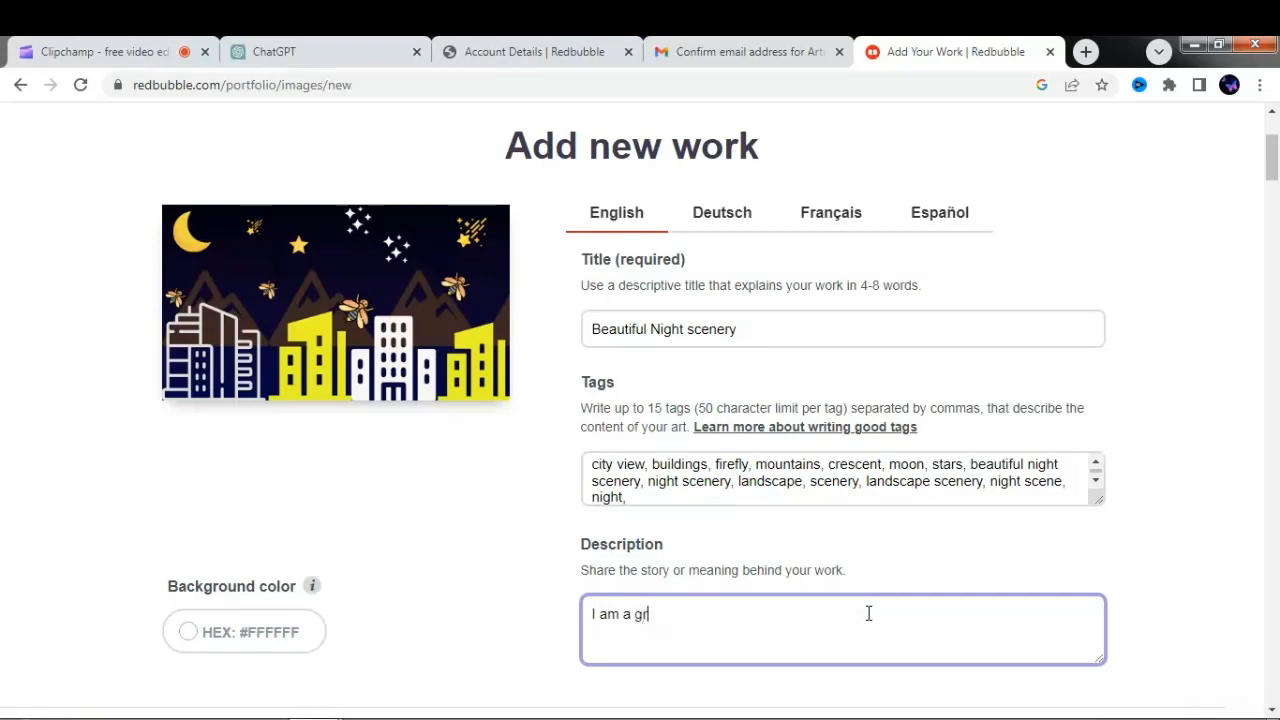
pyautogui.write('aphic designer')
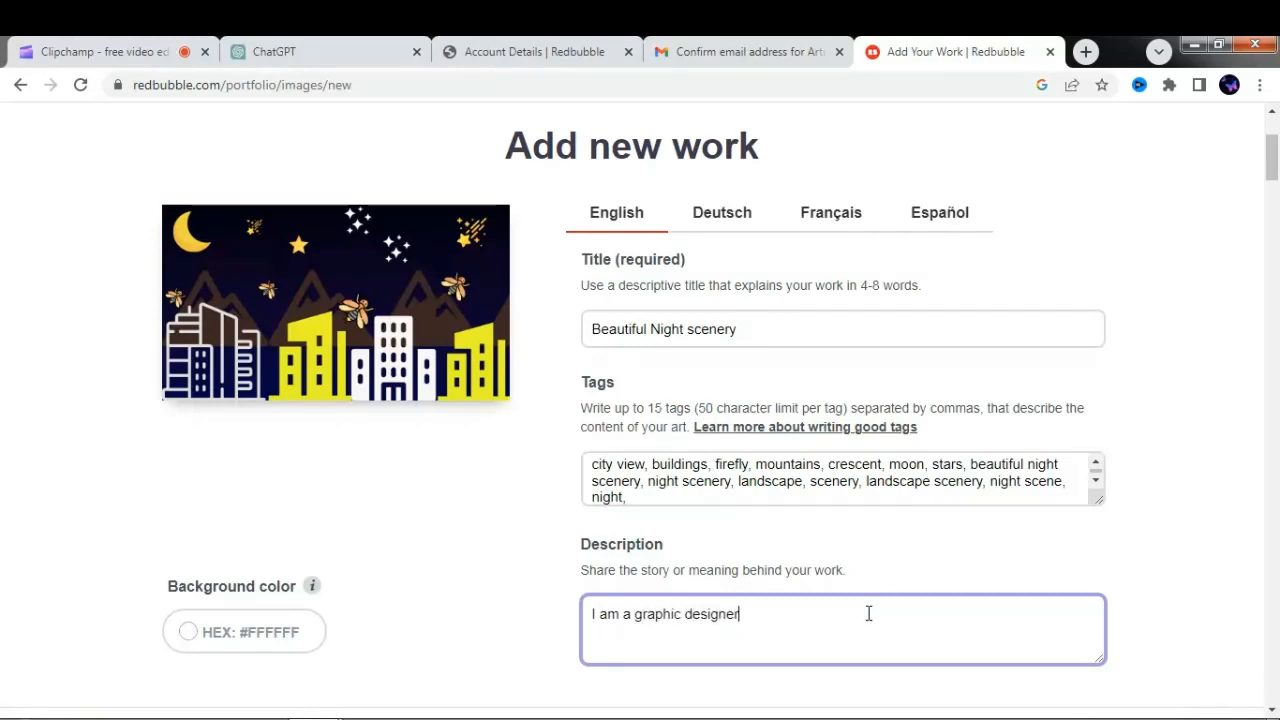
pyautogui.write('. I got this idea about in my dream. This is really interesting.')
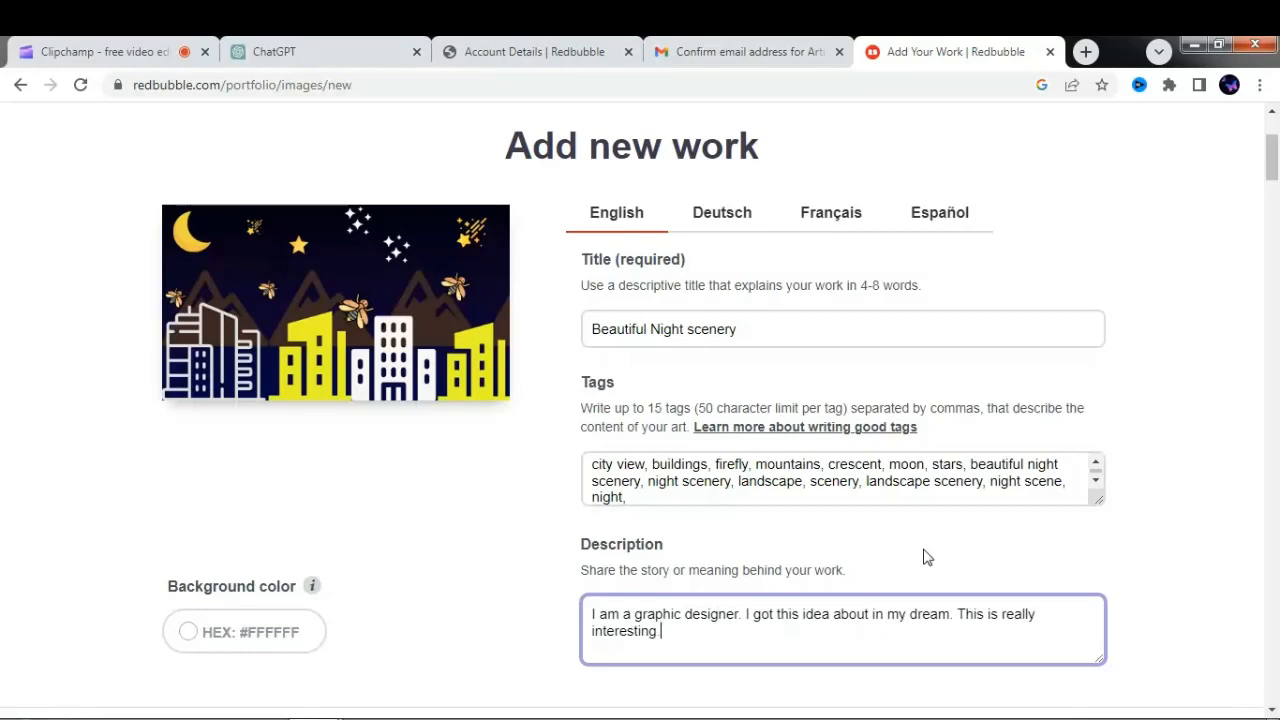
# - Select Design & Illustration and Digital Art as the media types of the work
pyautogui.click(1275, 185)
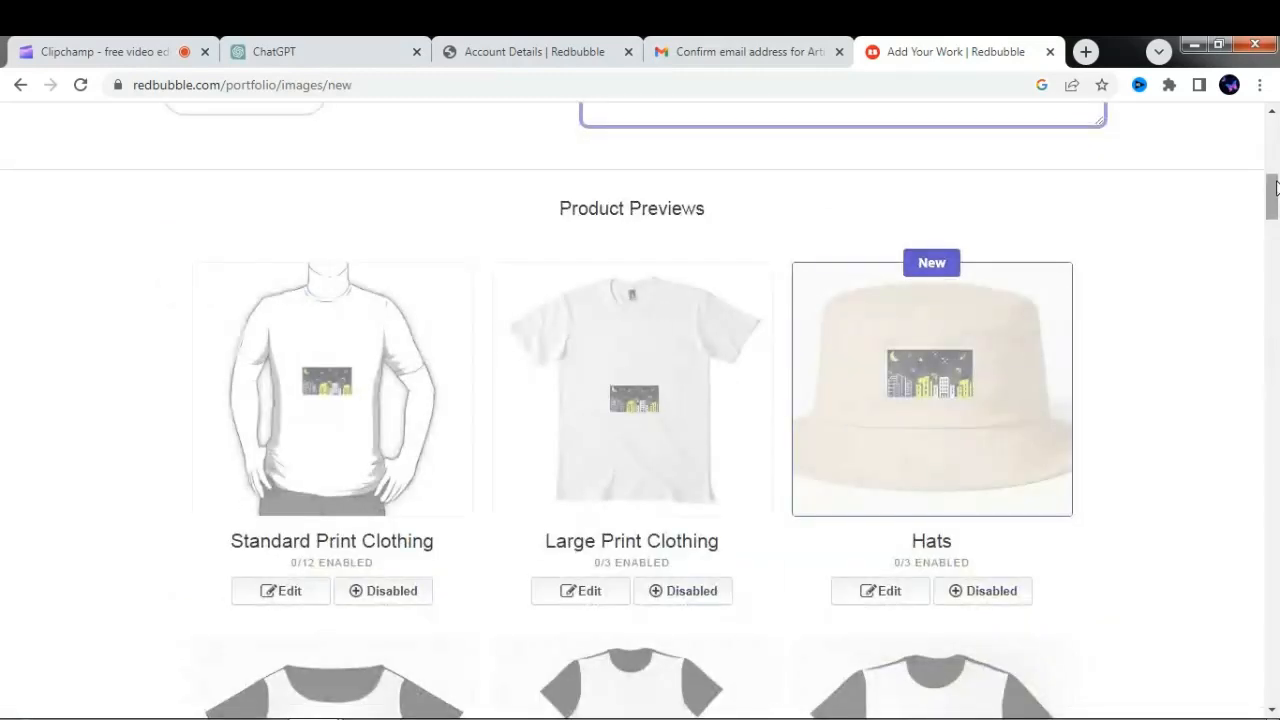
pyautogui.moveTo(1276, 197); pyautogui.dragTo(1270, 690)
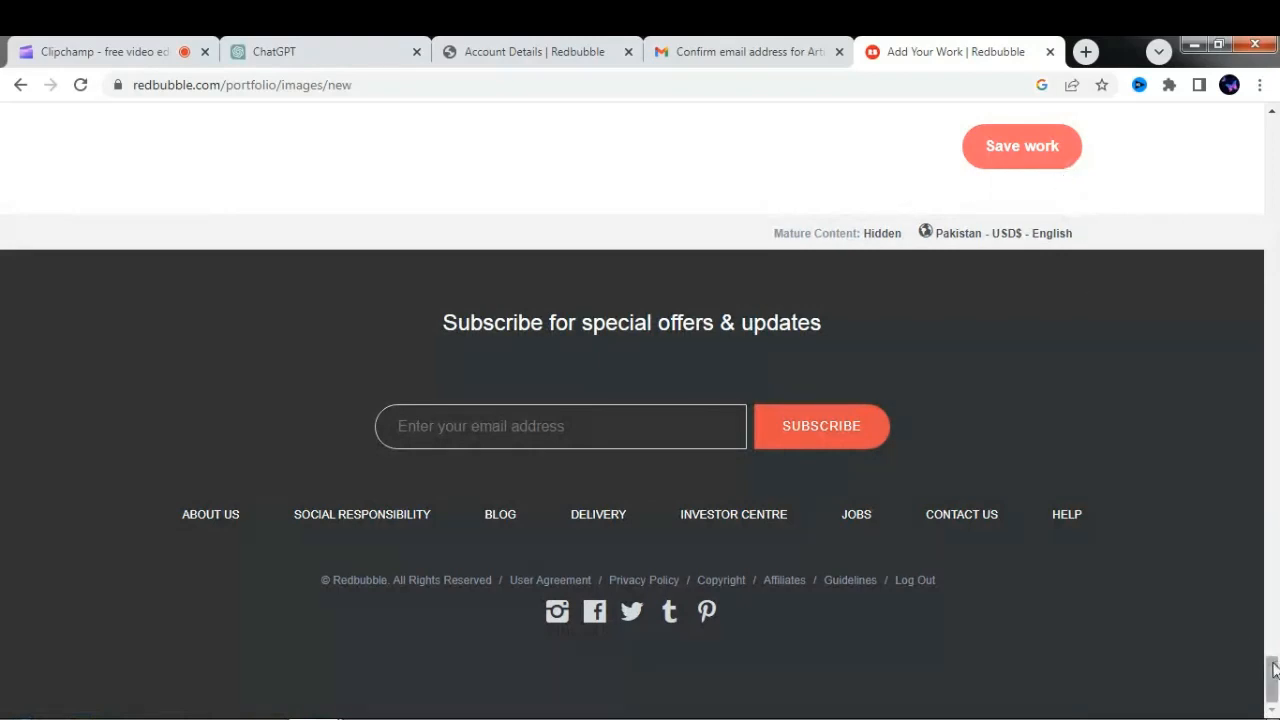
pyautogui.moveTo(1272, 675); pyautogui.dragTo(1273, 628)
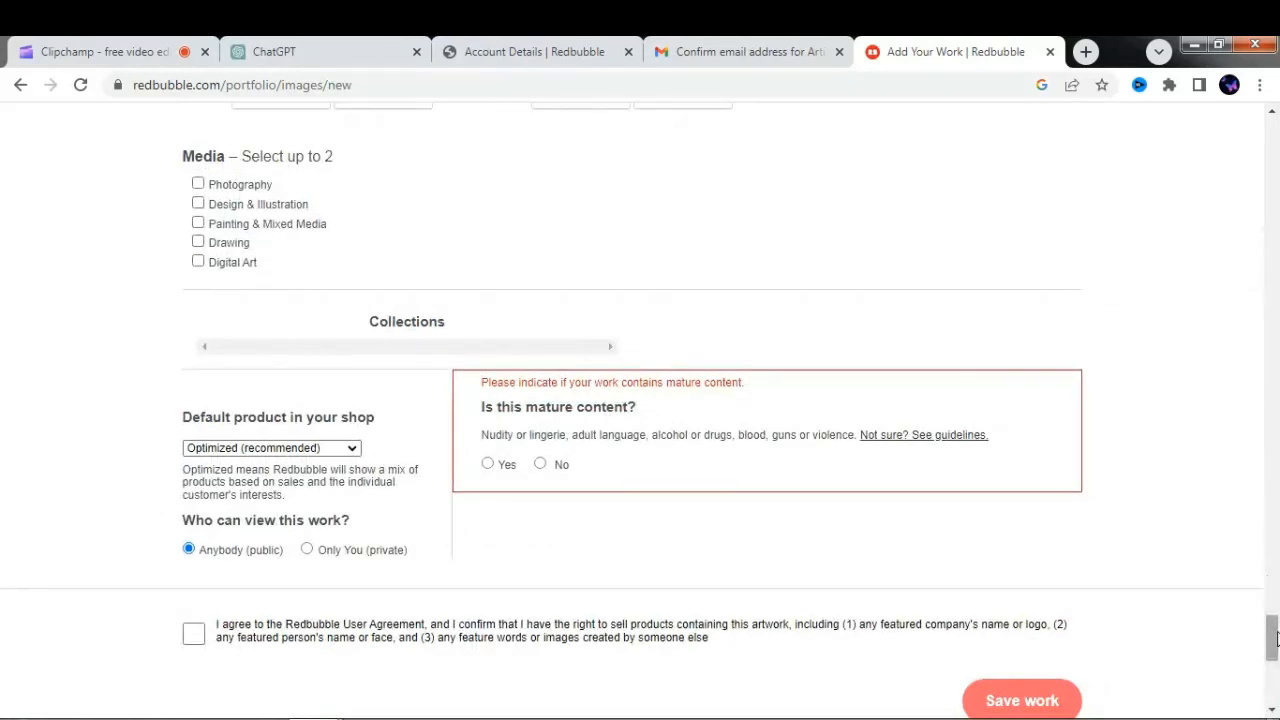
pyautogui.scroll(2, 1264, 610)
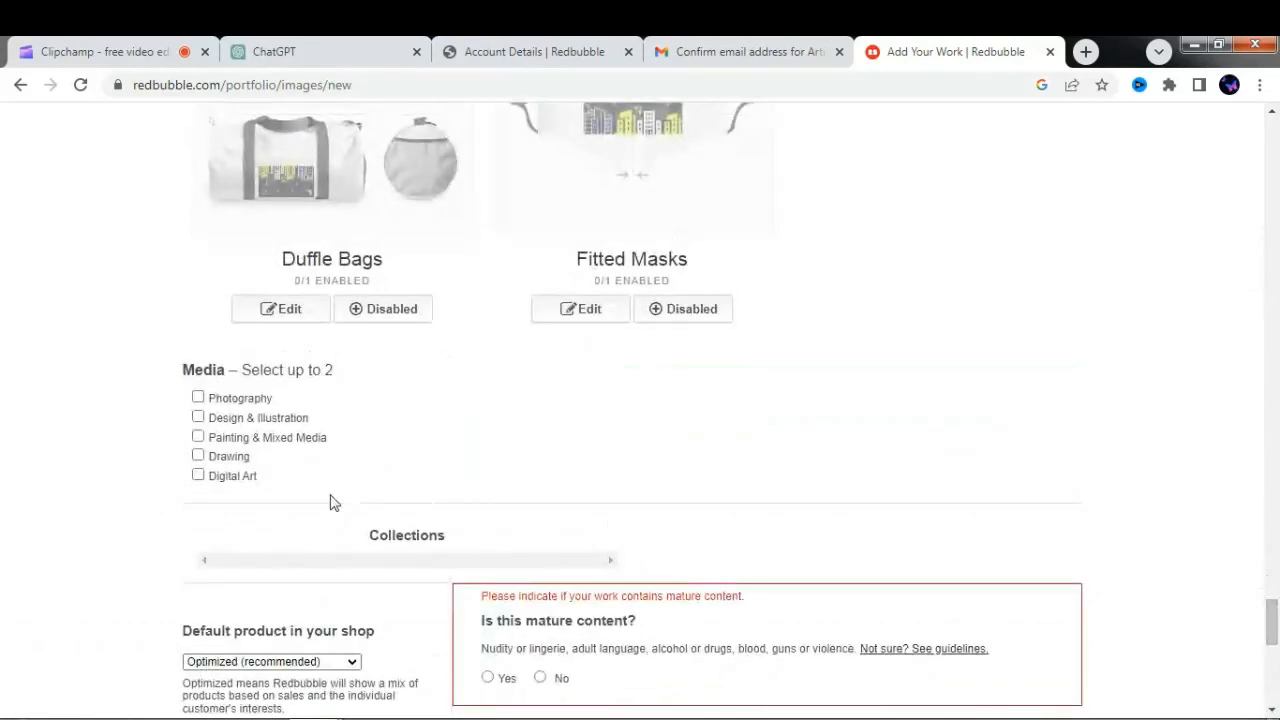
pyautogui.click(198, 476)
pyautogui.click(198, 418)
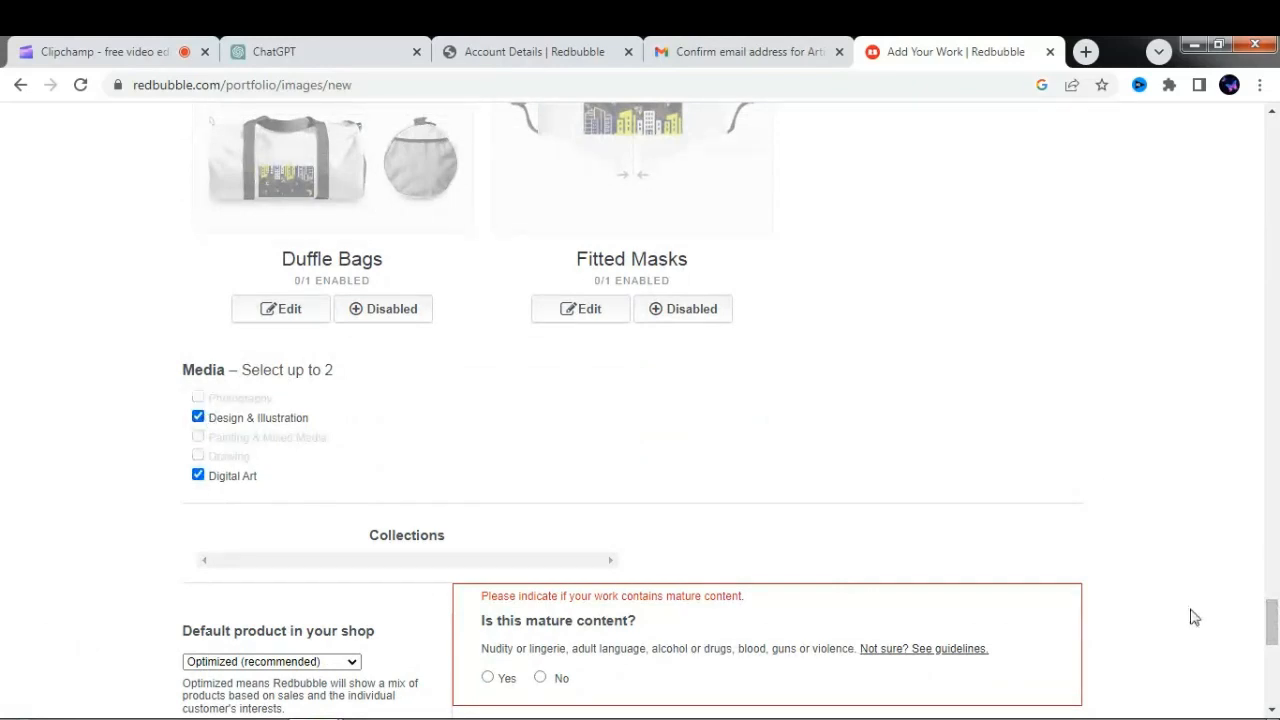
# - Mark the work as not mature content, accept the user agreement and rights confirmation, and save the work
pyautogui.scroll(-1, 1266, 620)
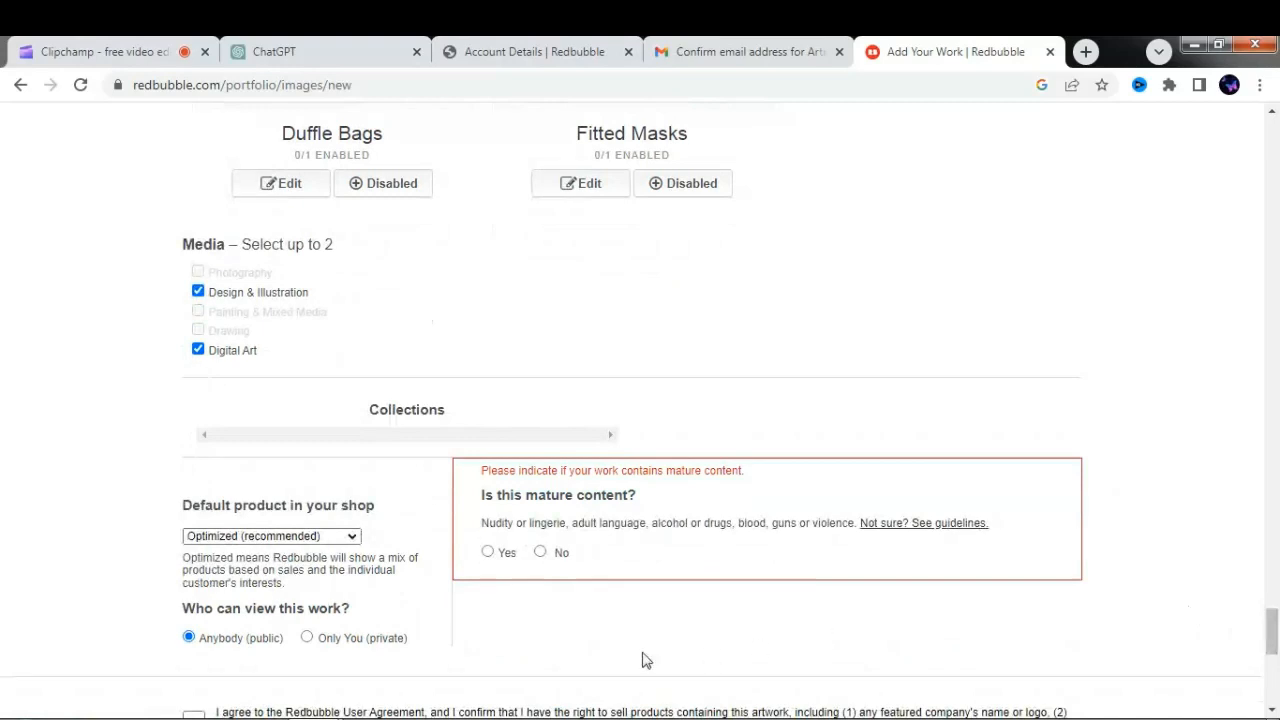
pyautogui.click(541, 560)
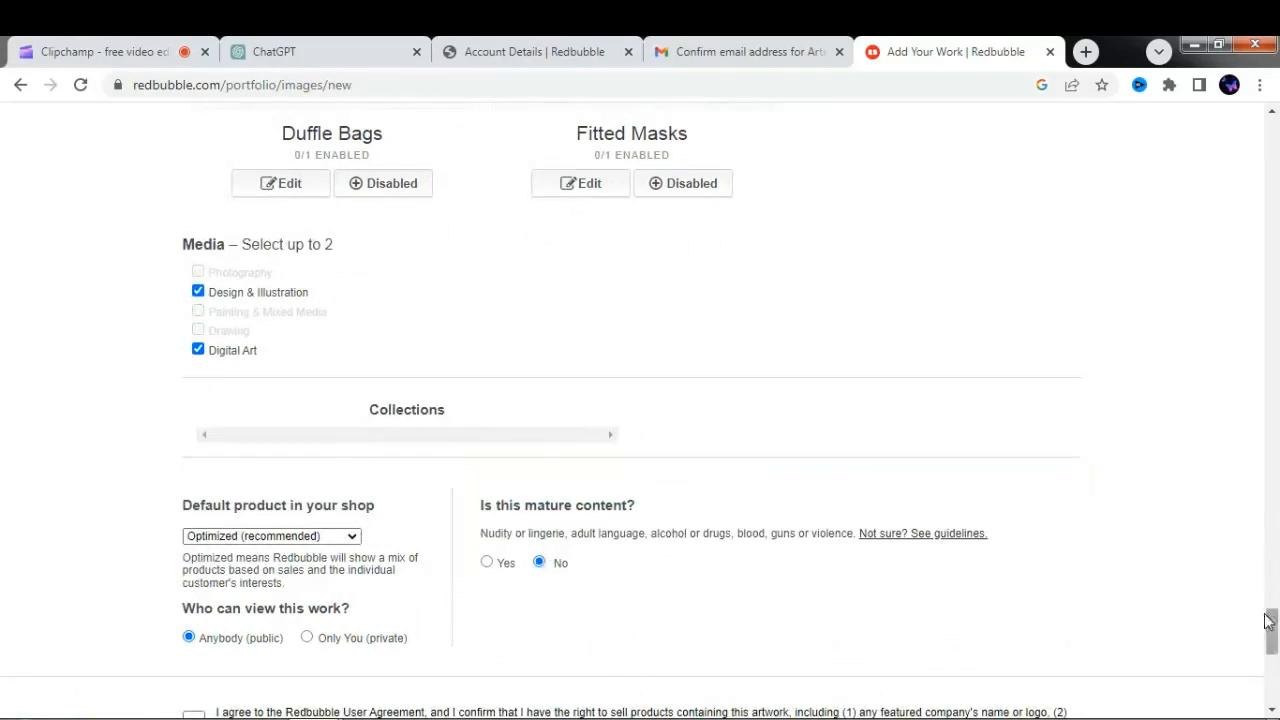
pyautogui.scroll(-3, 1272, 598)
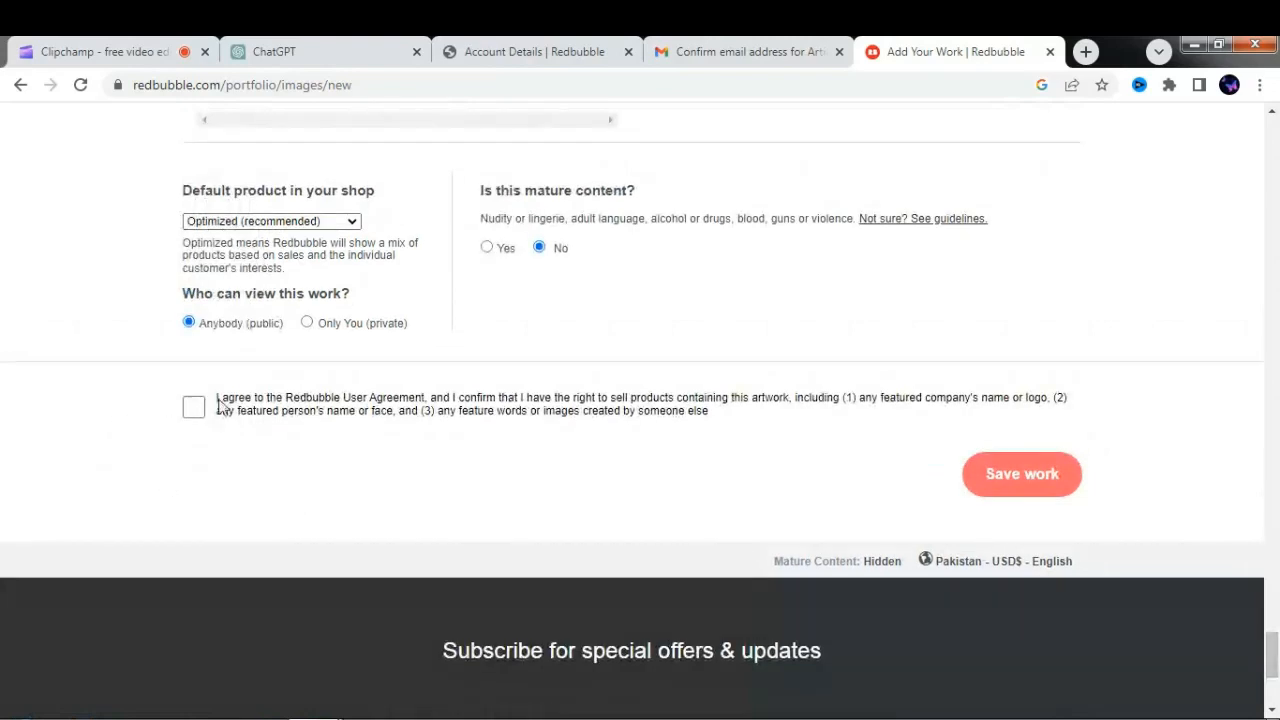
pyautogui.click(196, 413)
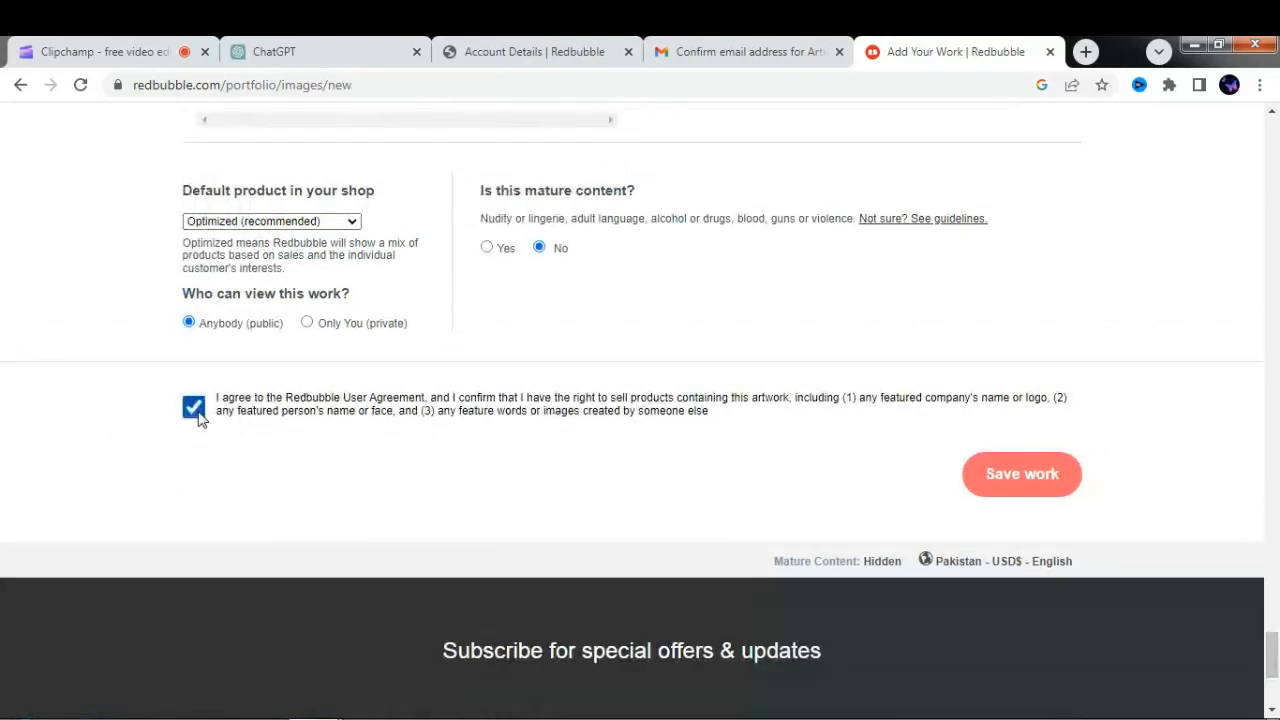
pyautogui.click(1022, 492)
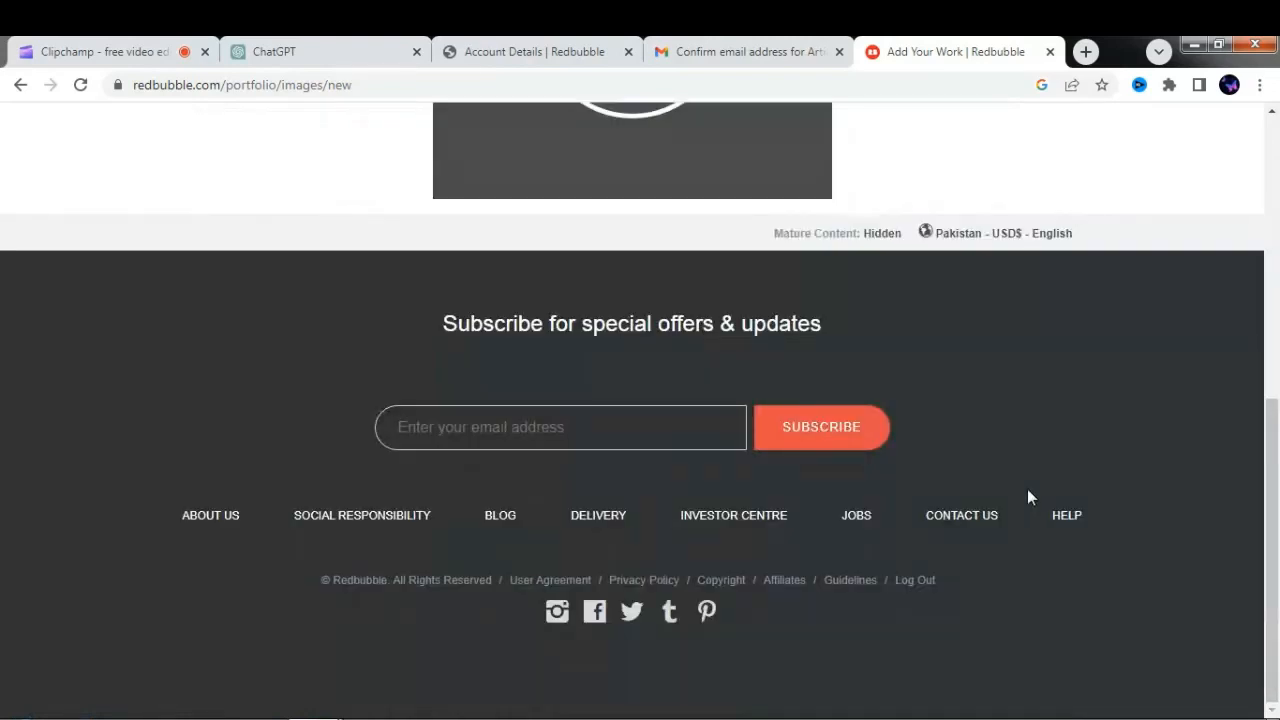
pyautogui.moveTo(1278, 645); pyautogui.dragTo(1278, 388)
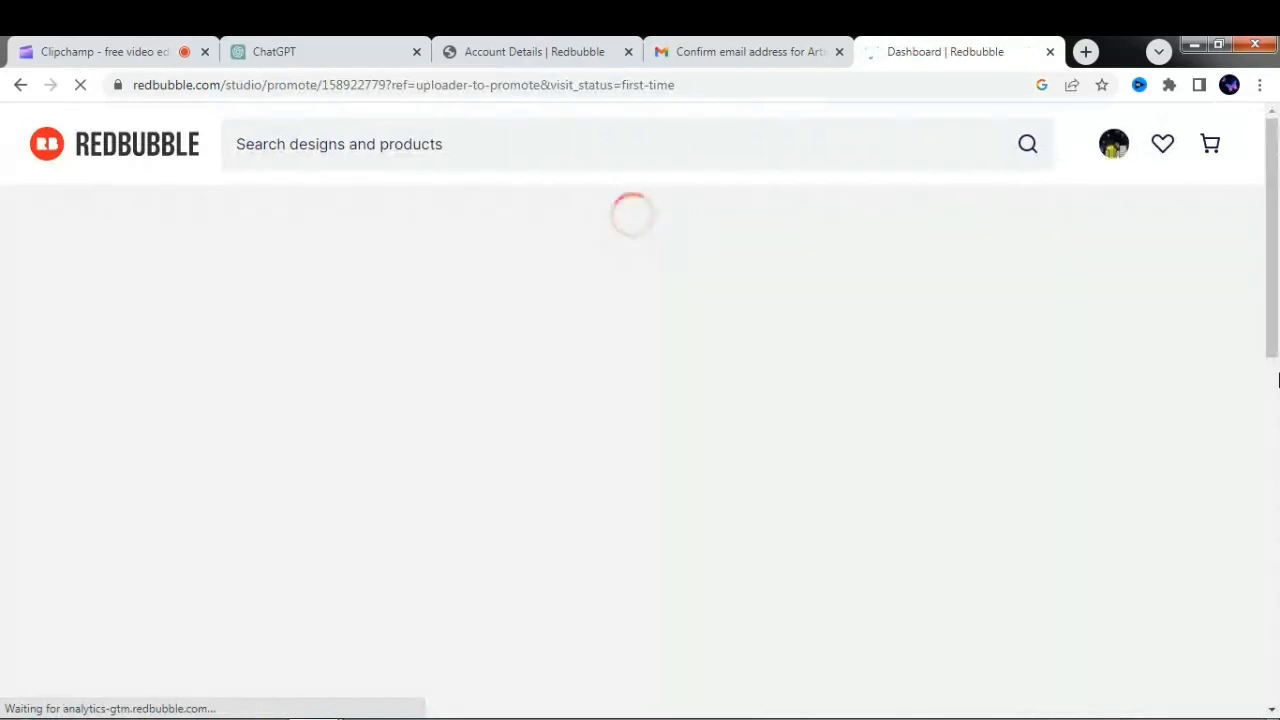